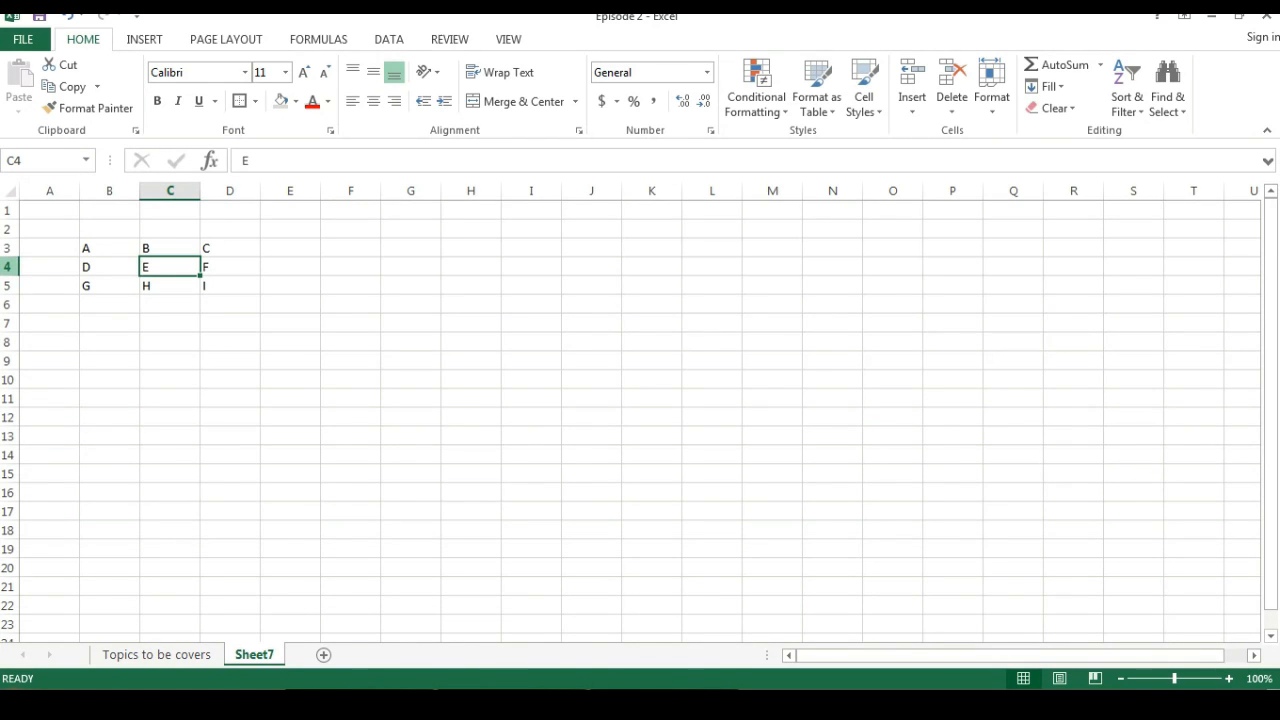
# - Insert a blank row above row 4, the row containing D, E and F
pyautogui.click(7, 266)
pyautogui.rightClick(7, 266)
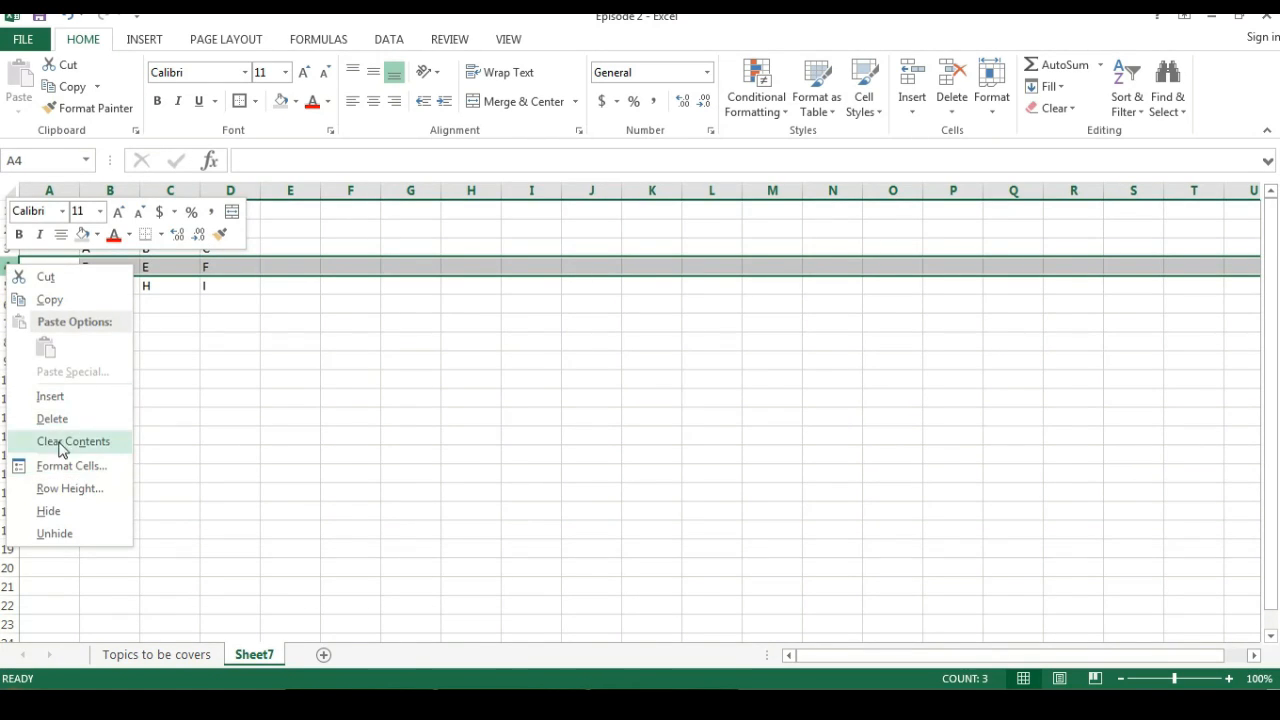
pyautogui.click(81, 400)
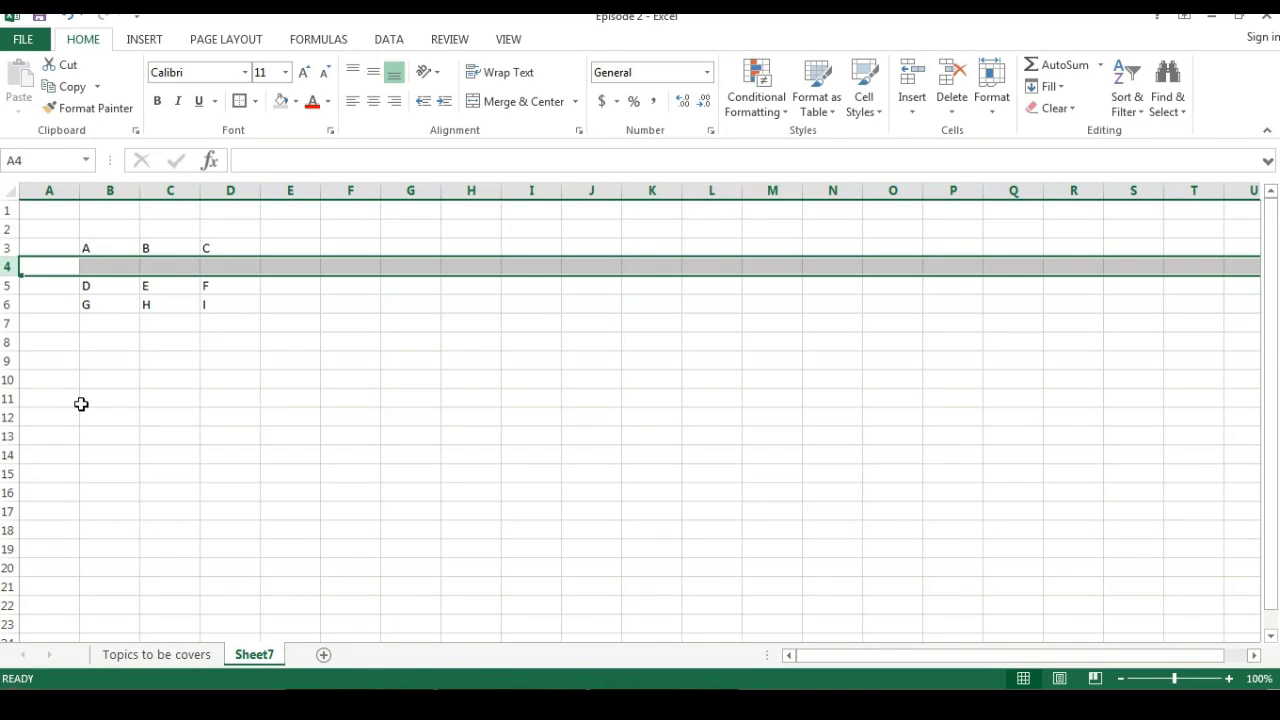
pyautogui.press('Right')
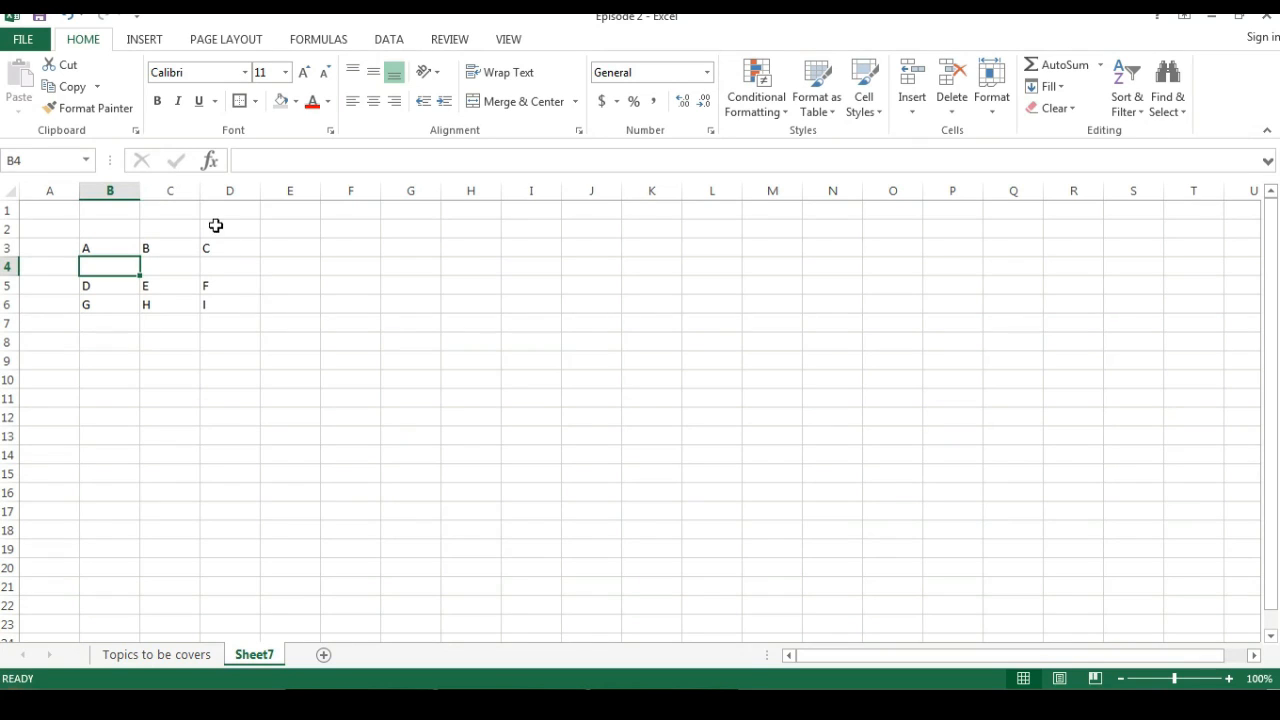
# - Insert a blank column before column D, the column containing C, F and I
pyautogui.click(230, 193)
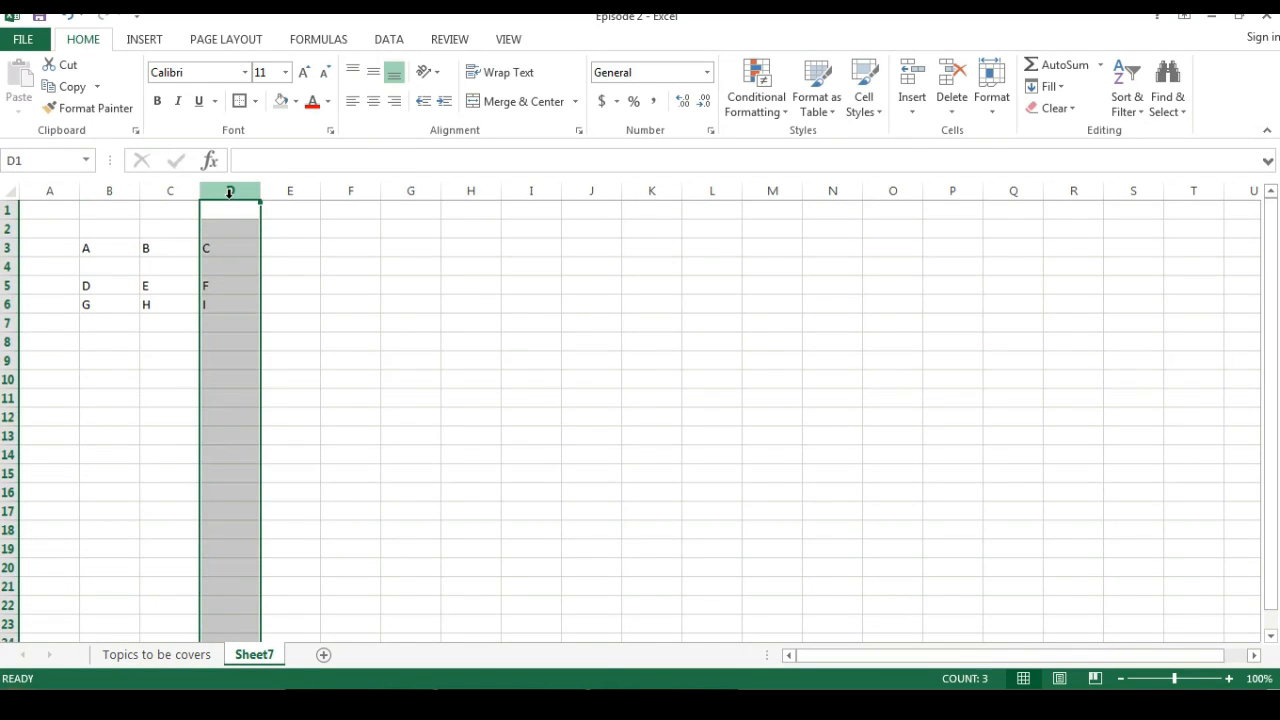
pyautogui.rightClick(238, 190)
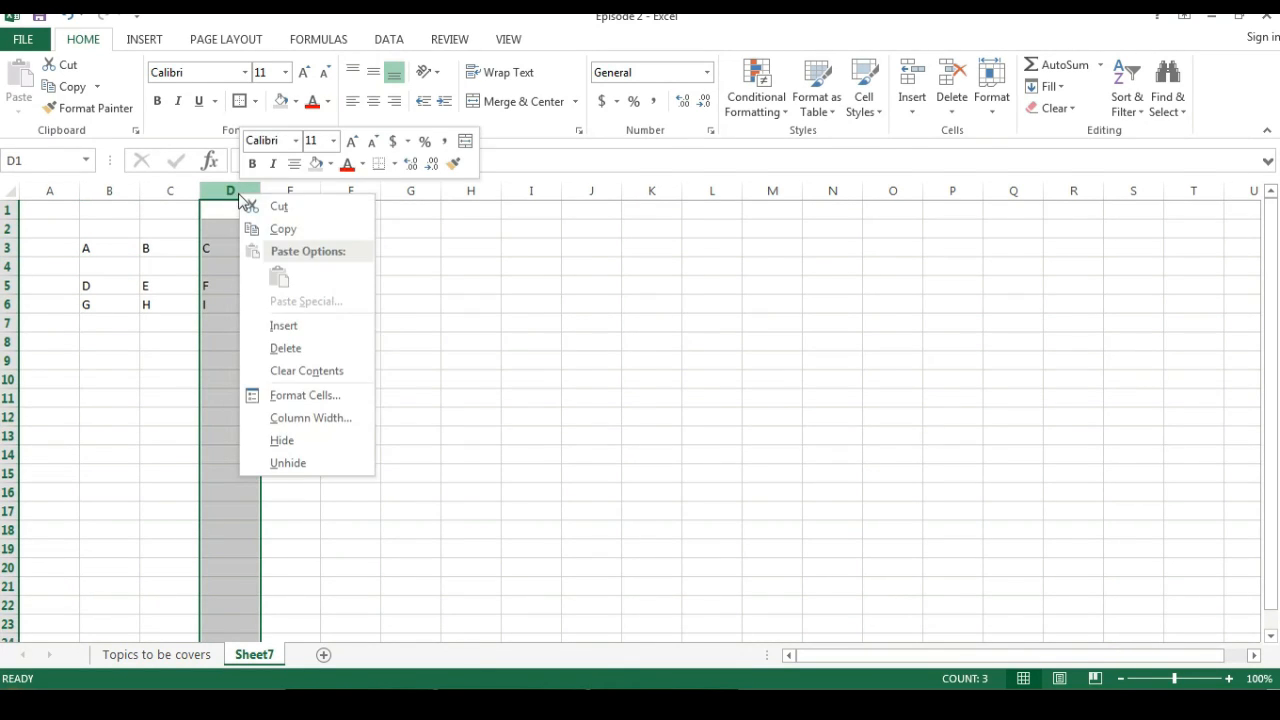
pyautogui.click(344, 327)
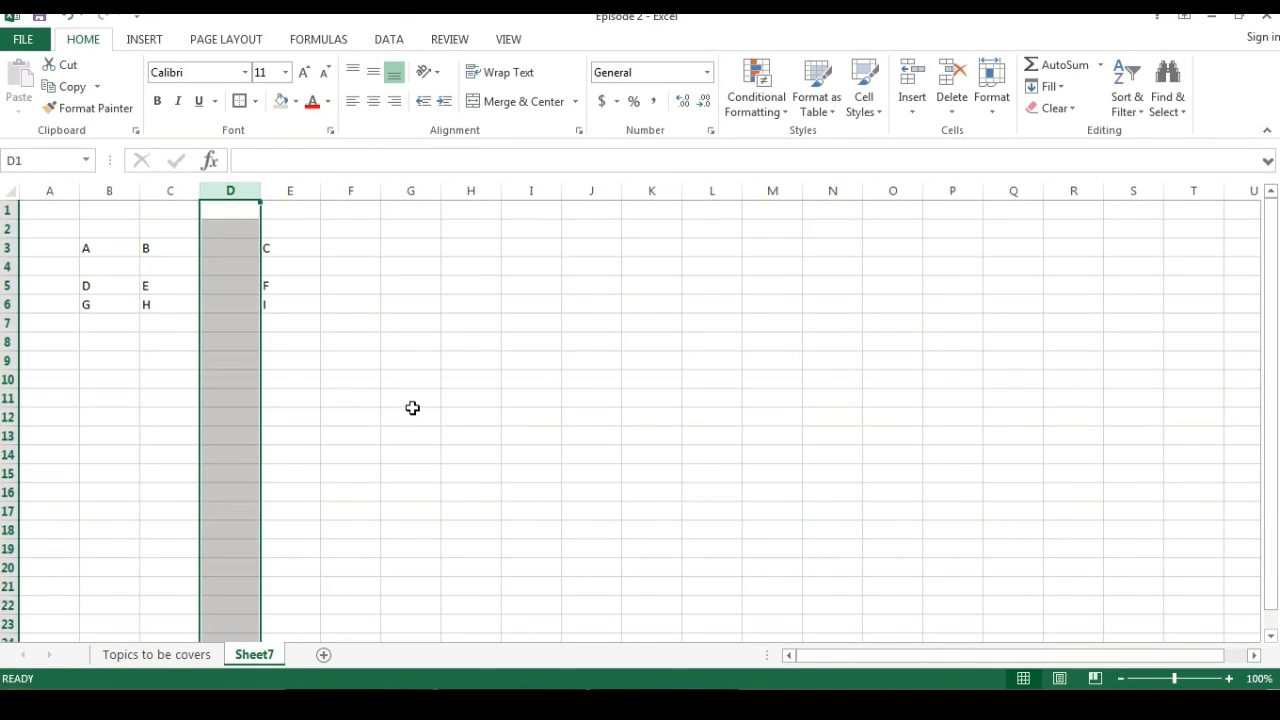
# - Select the whole of row 6, containing G, H and I, and insert a blank row above it
pyautogui.press('Down')
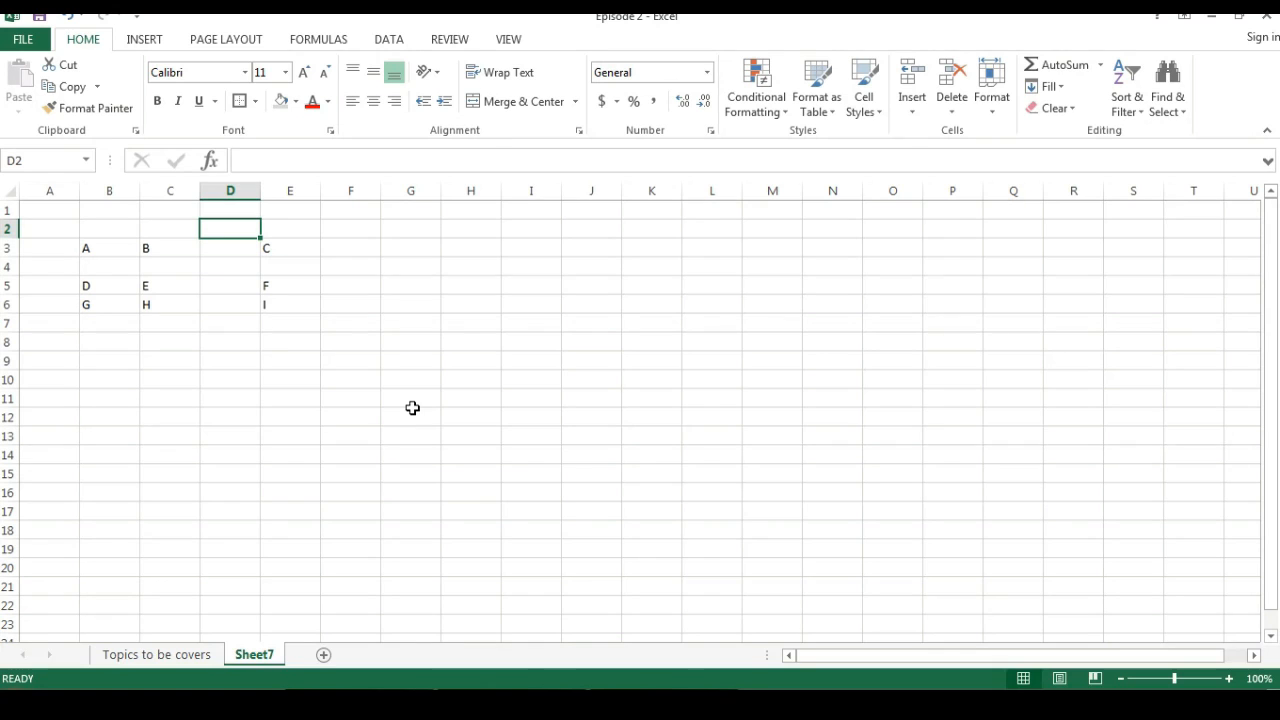
pyautogui.press('Down')
pyautogui.press('Left')
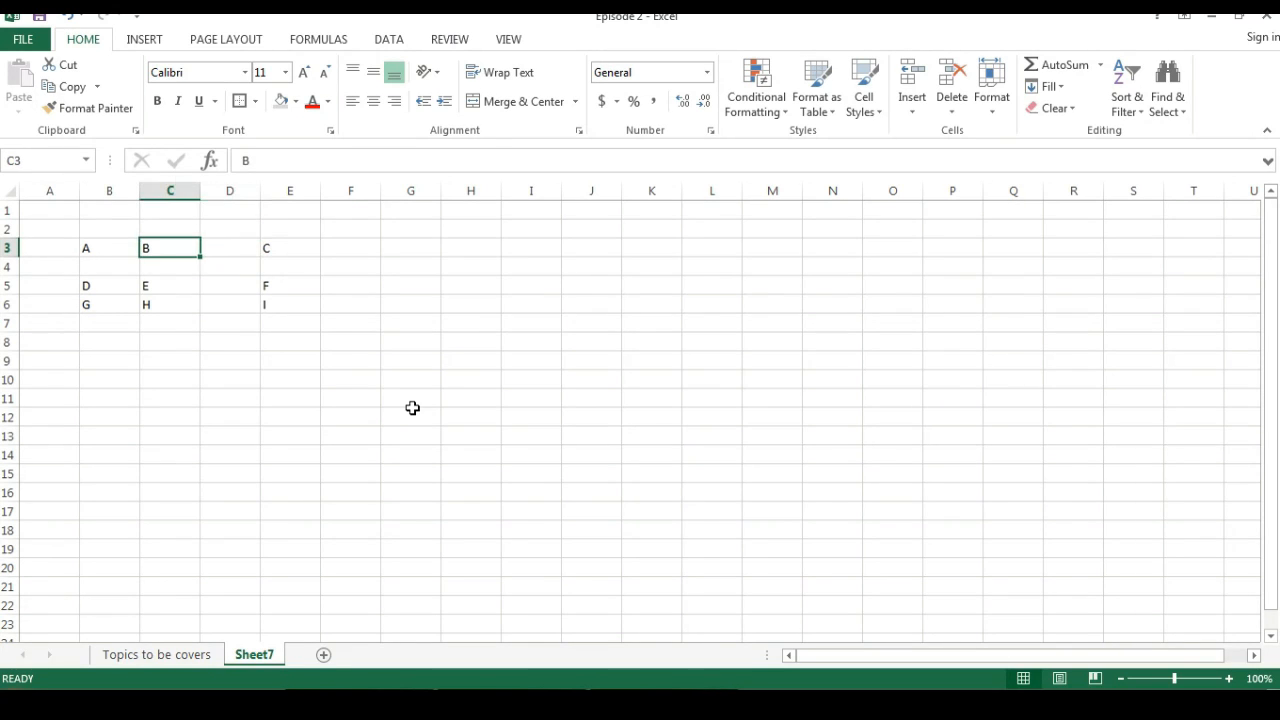
pyautogui.press('Down')
pyautogui.press('Down')
pyautogui.press('Down')
pyautogui.press('Left')
pyautogui.press('Left')
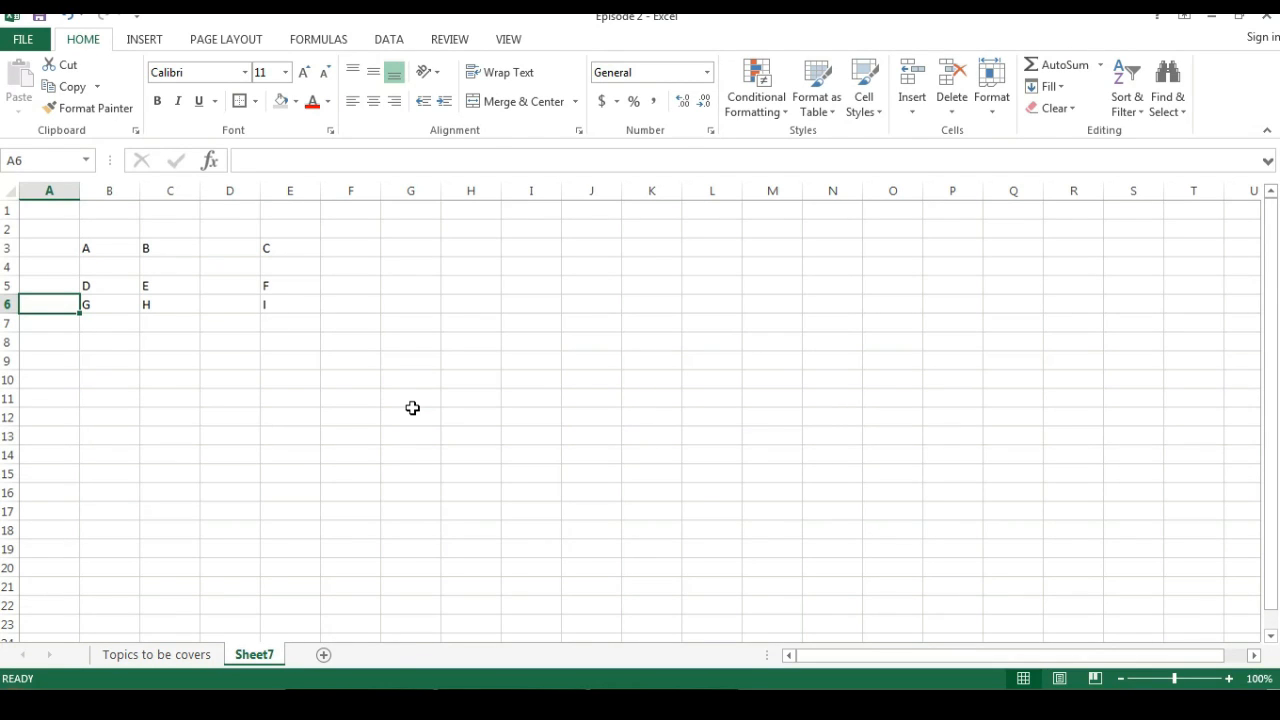
pyautogui.hotkey('shift', 'space')
pyautogui.press('Left')
pyautogui.hotkey('shift', 'space')
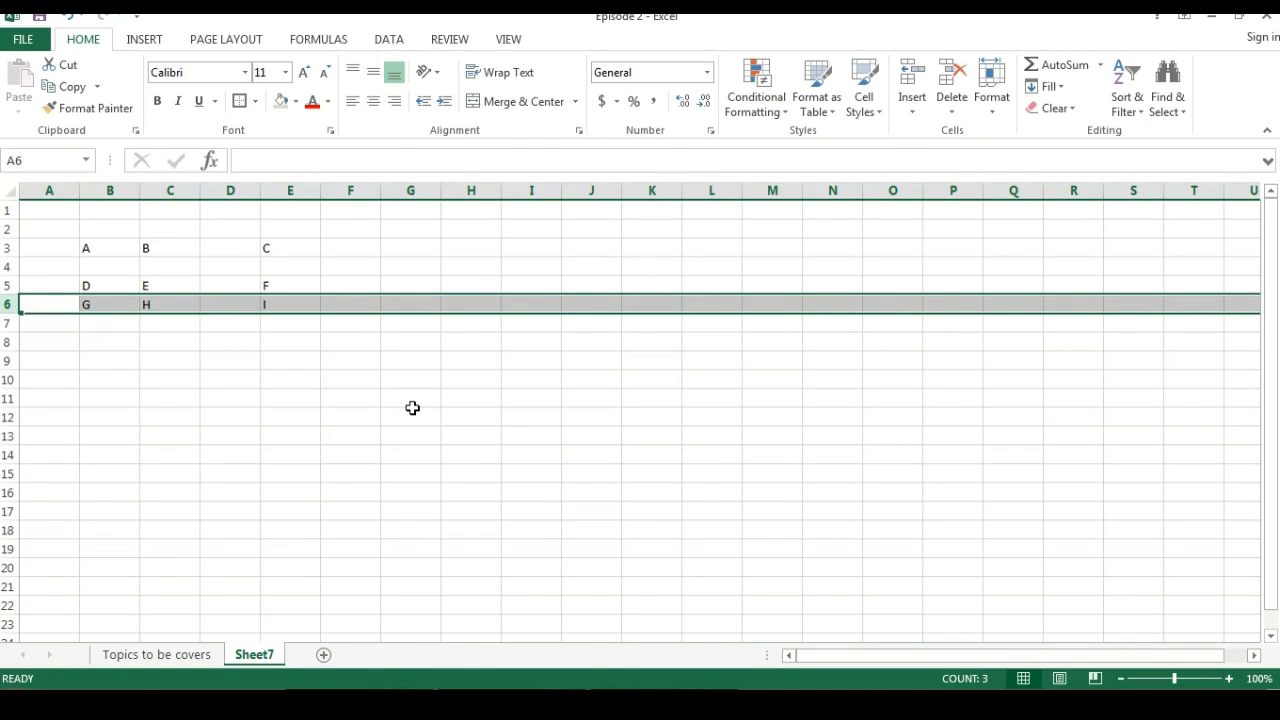
pyautogui.hotkey('ctrl', '+')
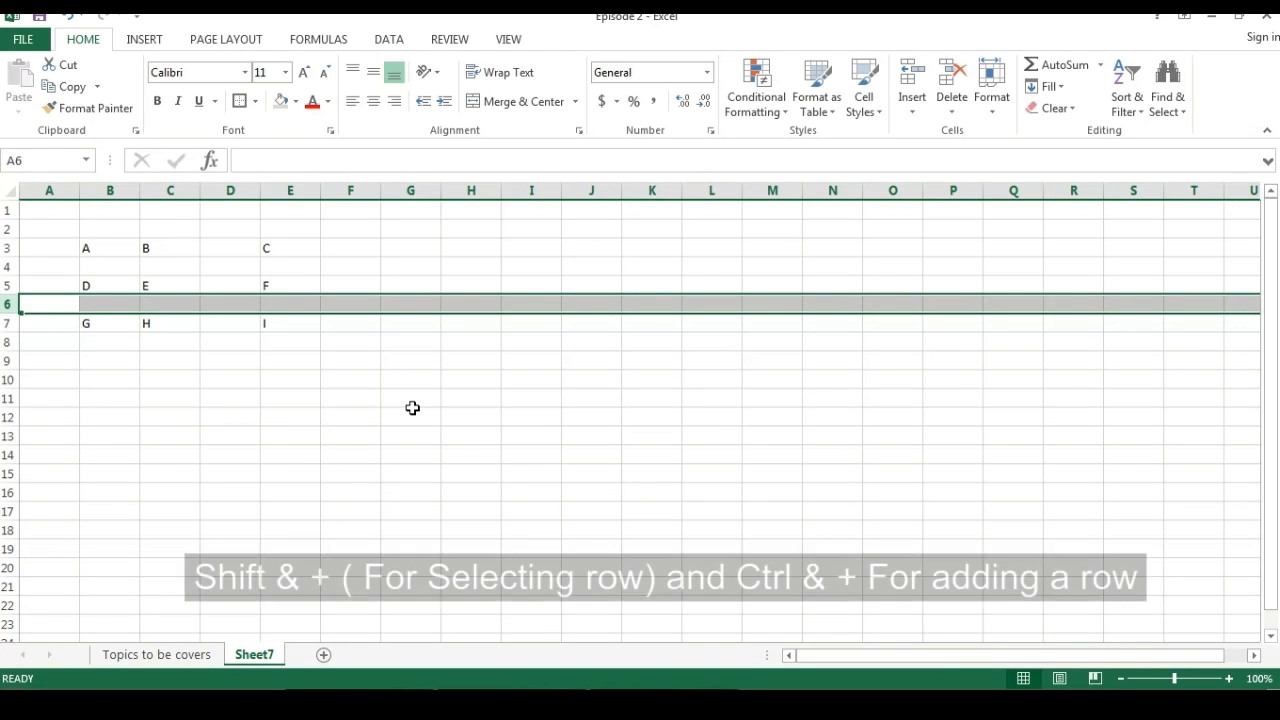
# - Insert another blank row at row 6 with only a single cell in that row selected
pyautogui.press('Right')
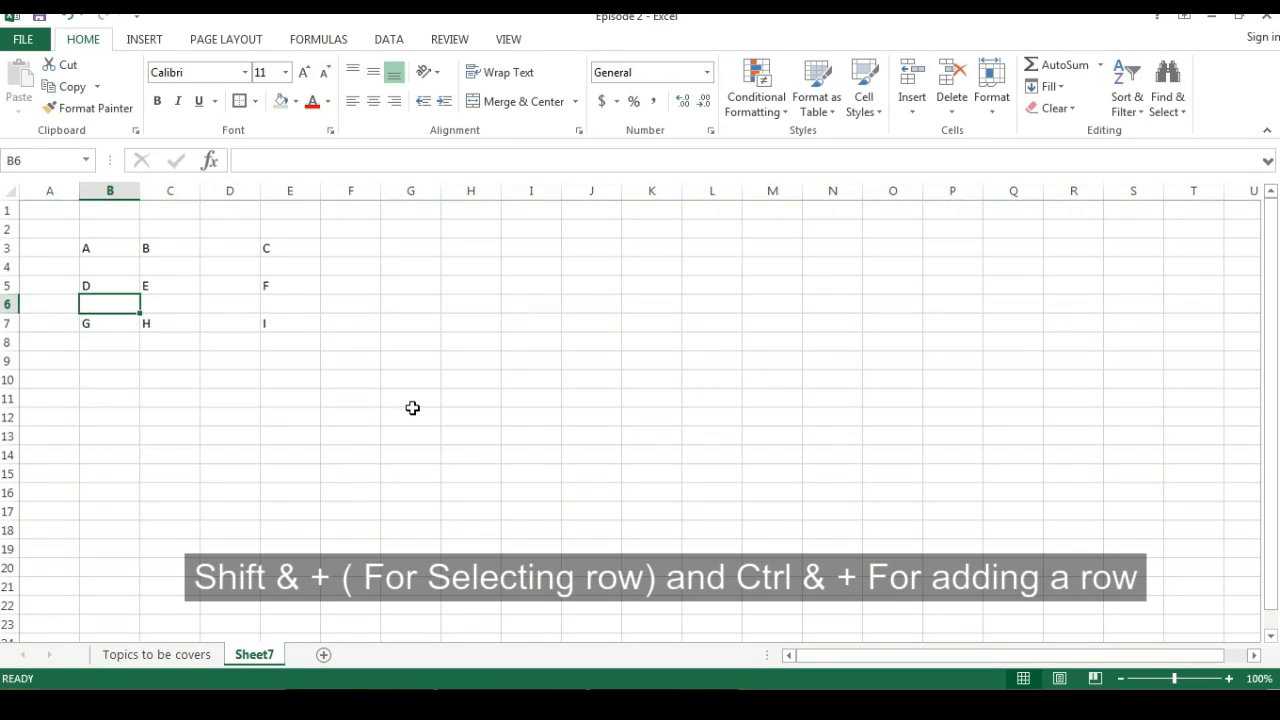
pyautogui.press('Left')
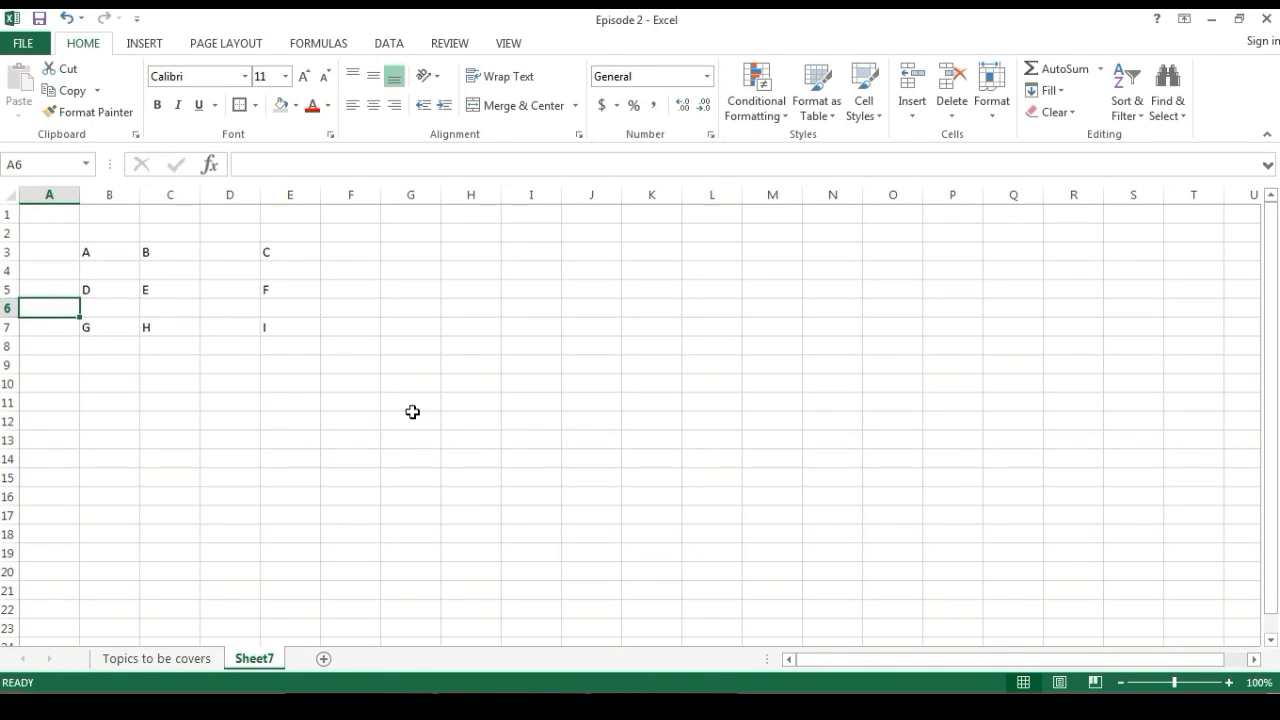
pyautogui.hotkey('alt', 'i')
pyautogui.press('r')
# - Select the whole of blank column D and insert another column before it
pyautogui.press('Right')
pyautogui.press('Right')
pyautogui.press('Right')
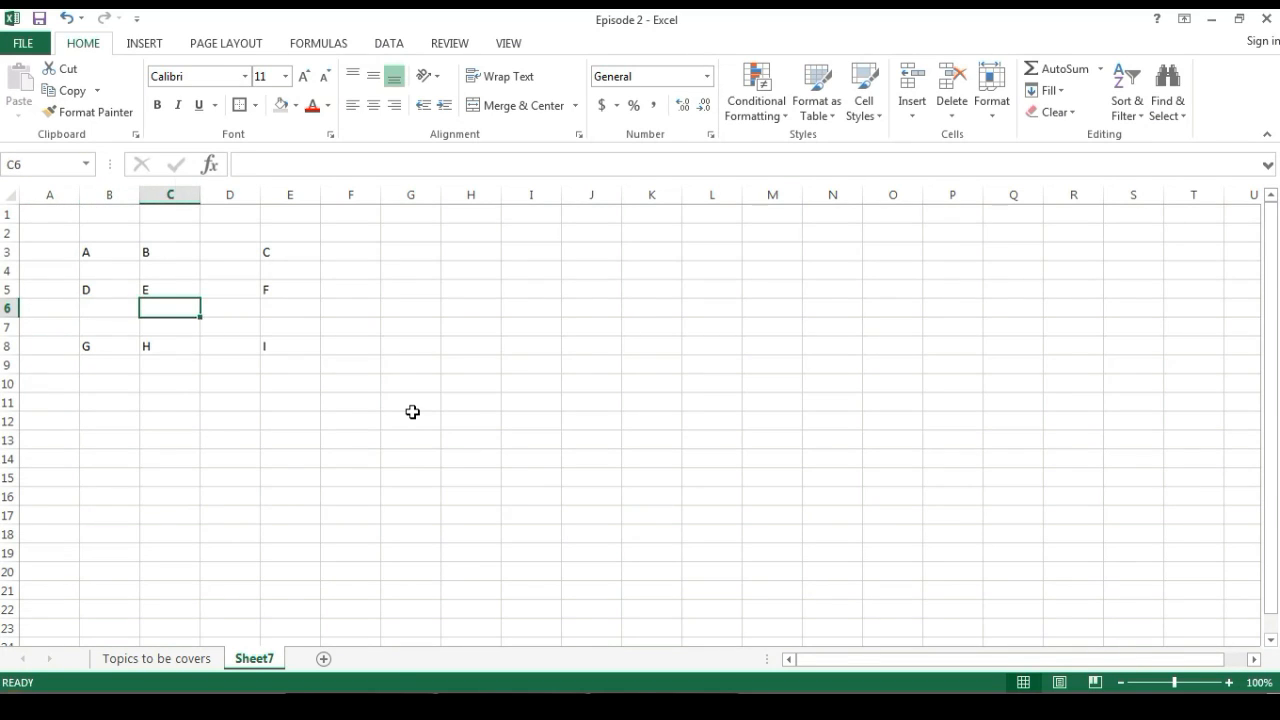
pyautogui.press('Up')
pyautogui.press('Up')
pyautogui.press('Up')
pyautogui.press('Up')
pyautogui.press('Up')
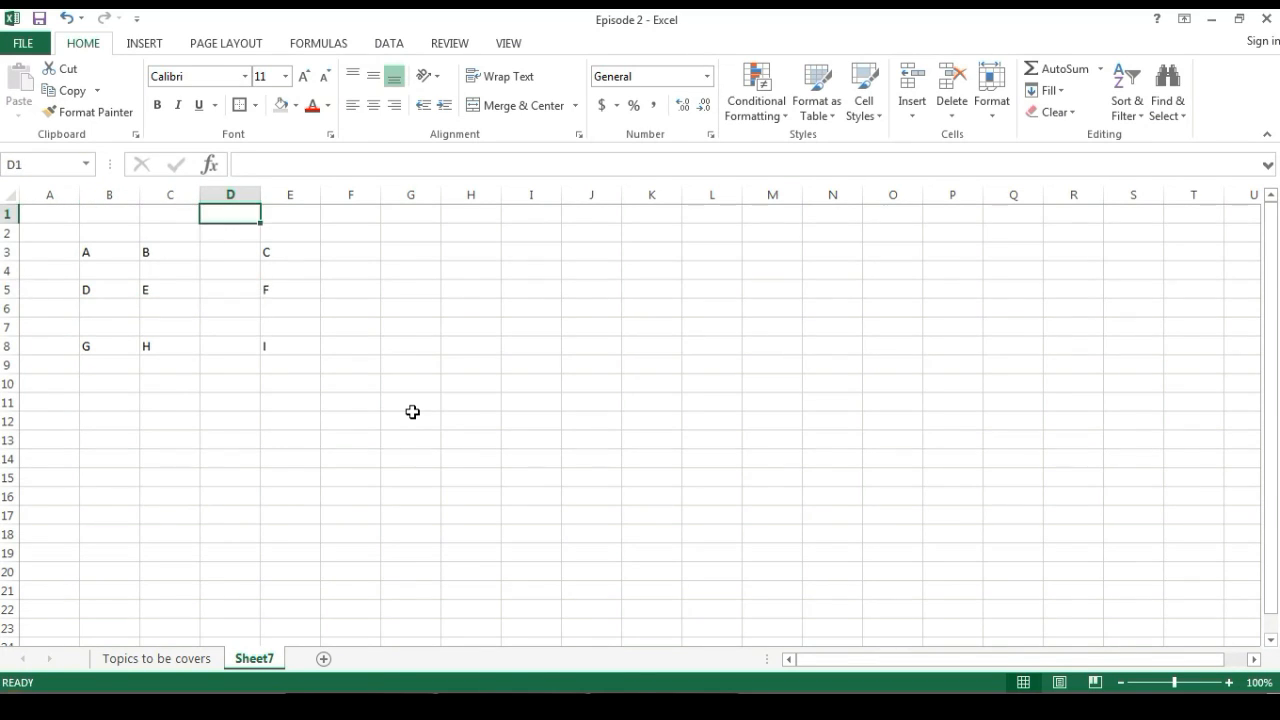
pyautogui.hotkey('ctrl', 'shift', 'Down')
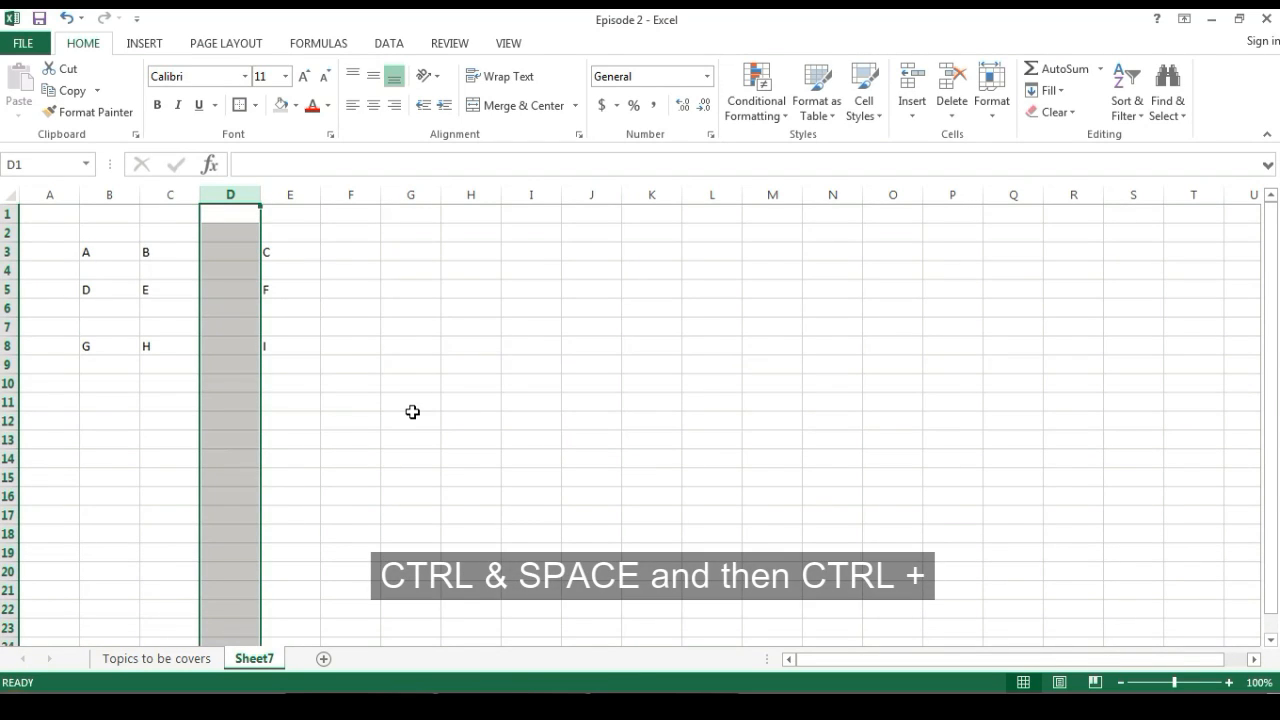
pyautogui.hotkey('ctrl', '+')
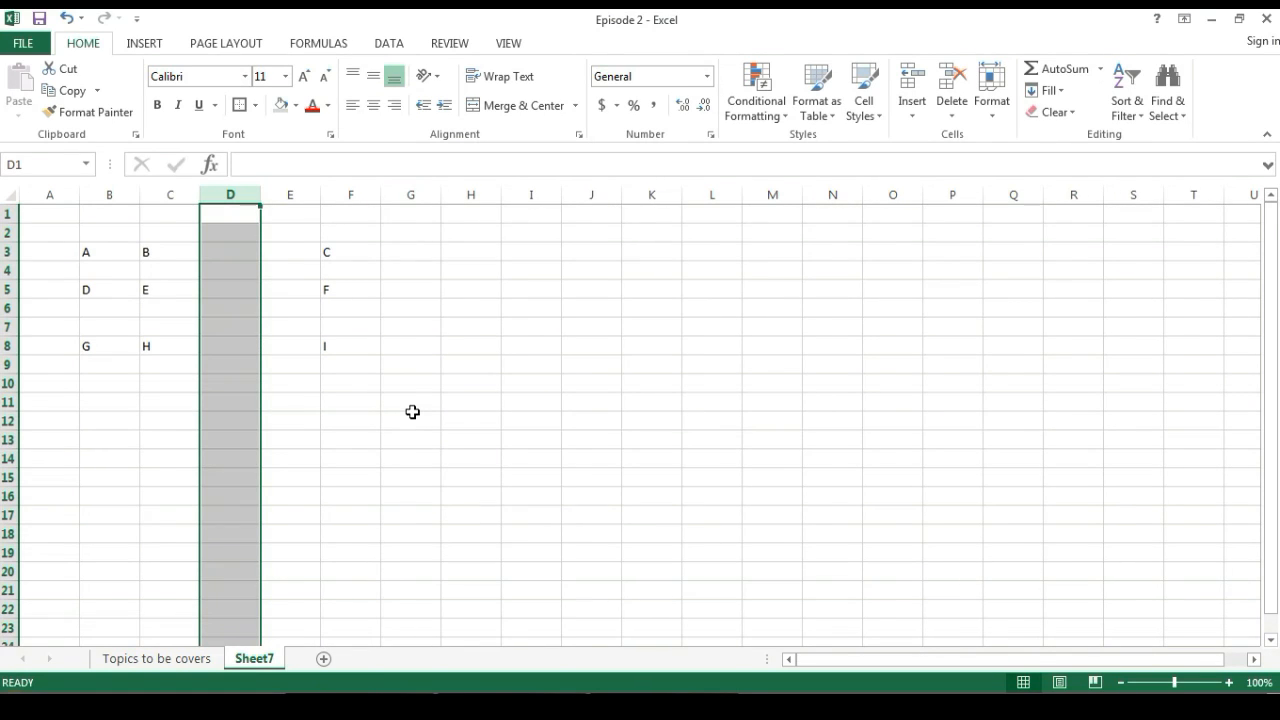
# - Insert one more column before column D with only cell D3 selected
pyautogui.press('Down')
pyautogui.press('Down')
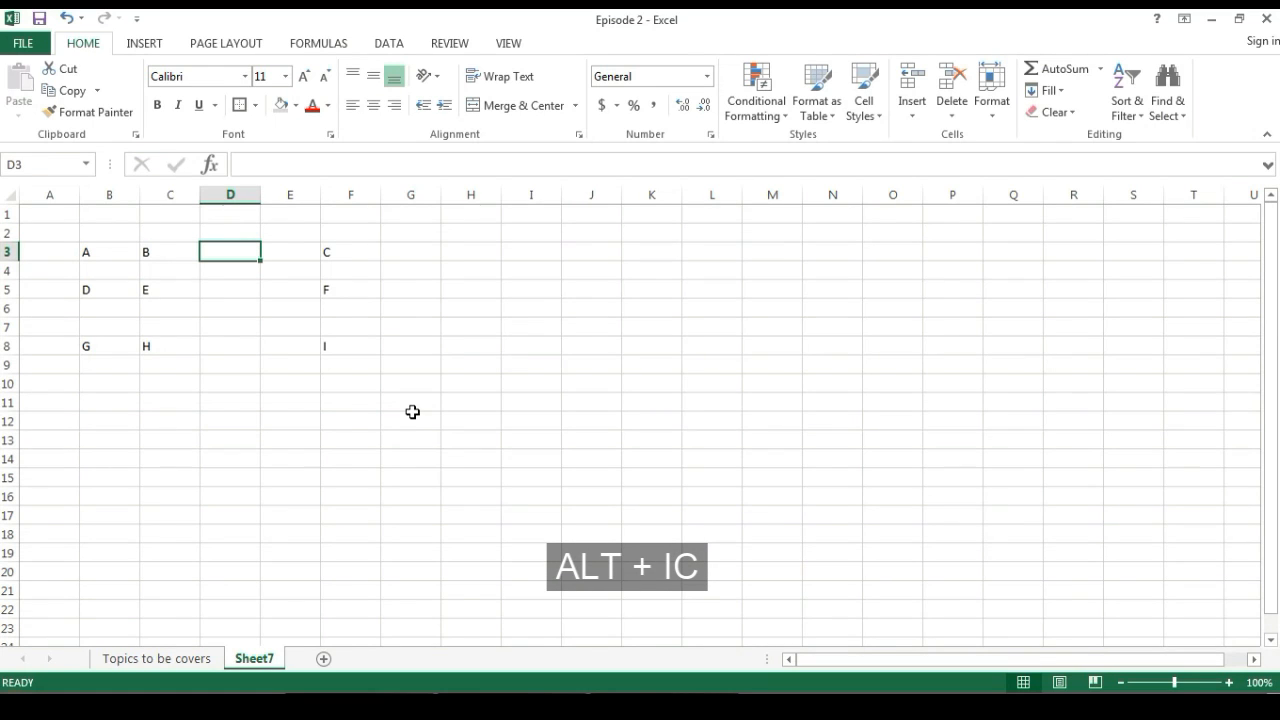
pyautogui.press('alt')
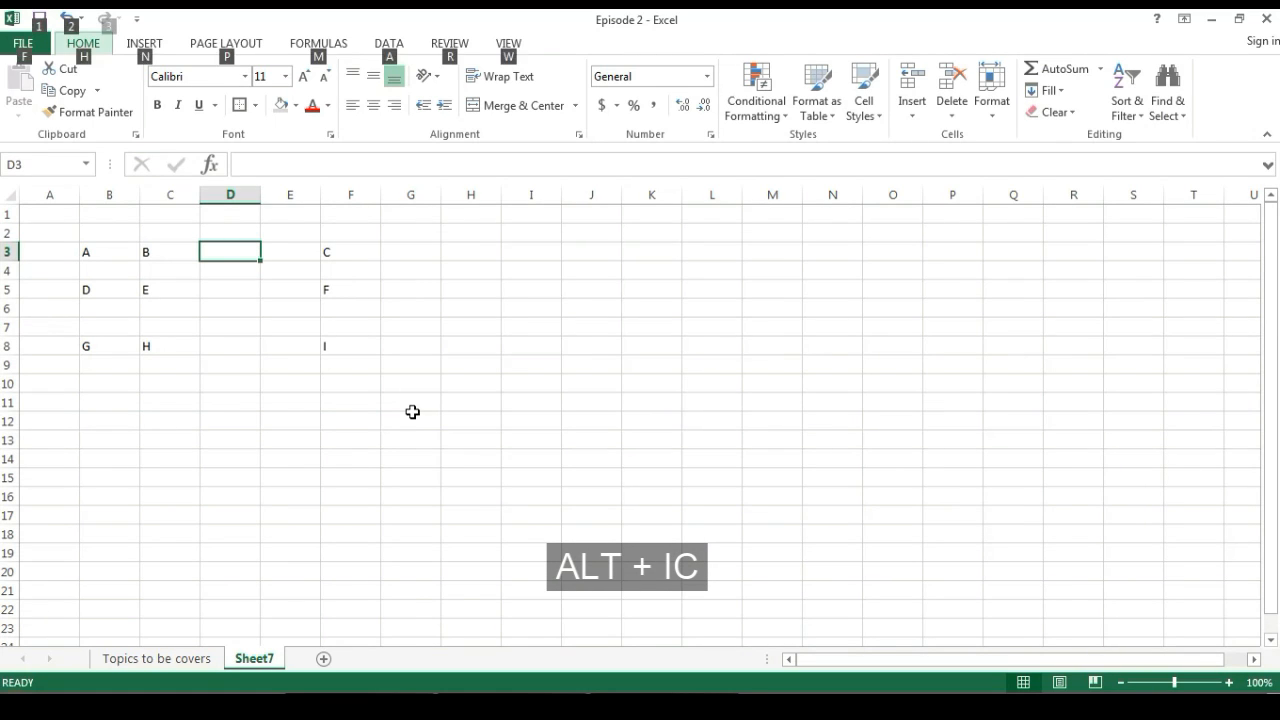
pyautogui.press('i')
pyautogui.press('c')
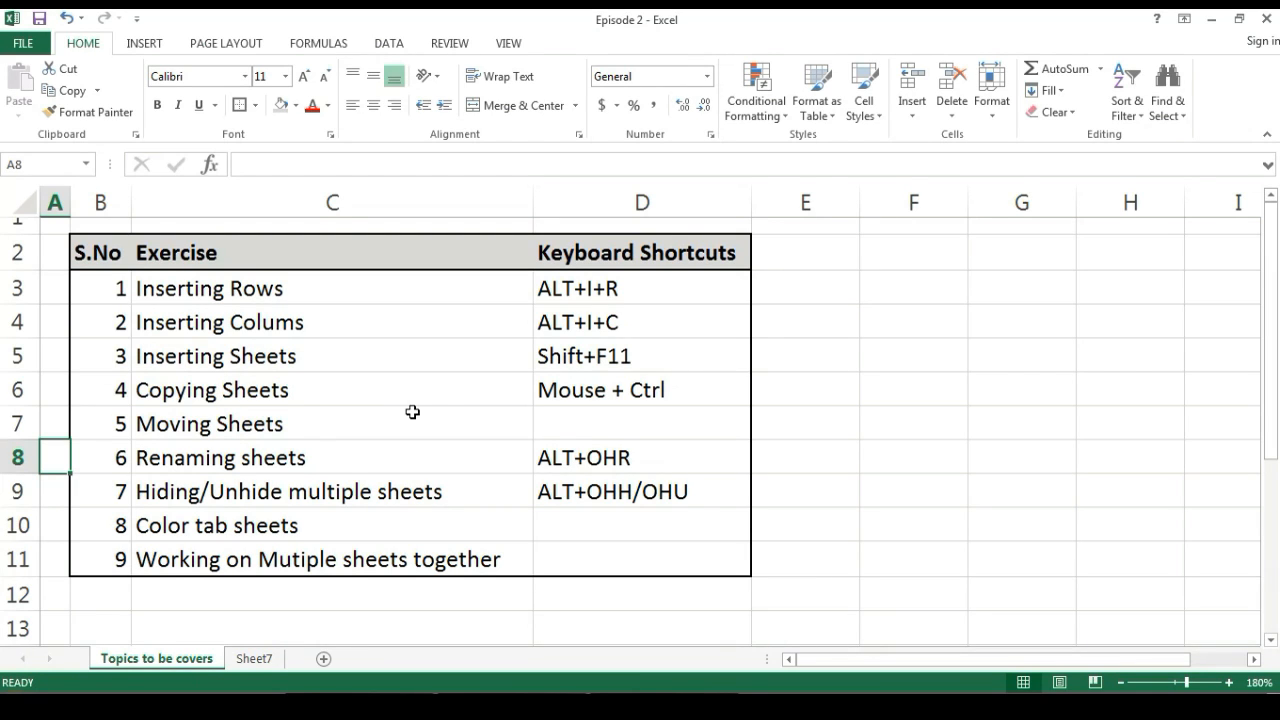
# - Add a new worksheet directly after the "Topics to be covers" sheet and return to it
pyautogui.click(323, 660)
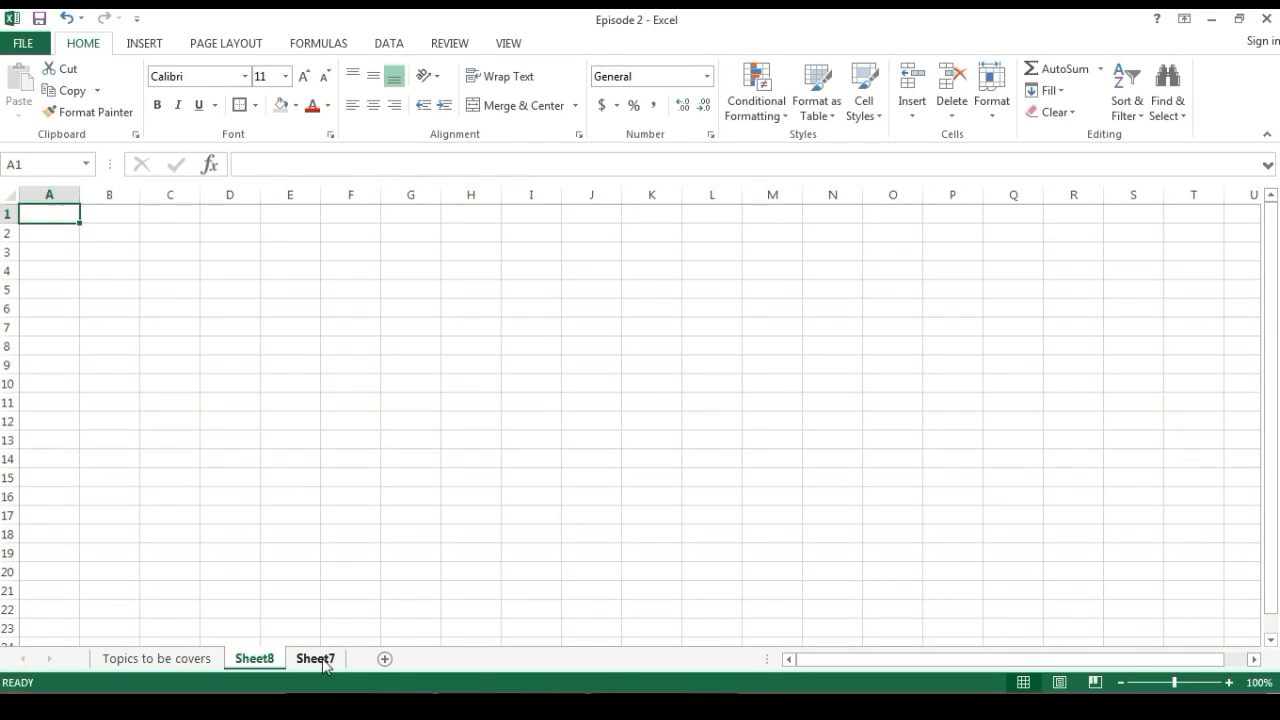
pyautogui.hotkey('ctrl', 'pageup')
pyautogui.hotkey('ctrl', 'pagedown')
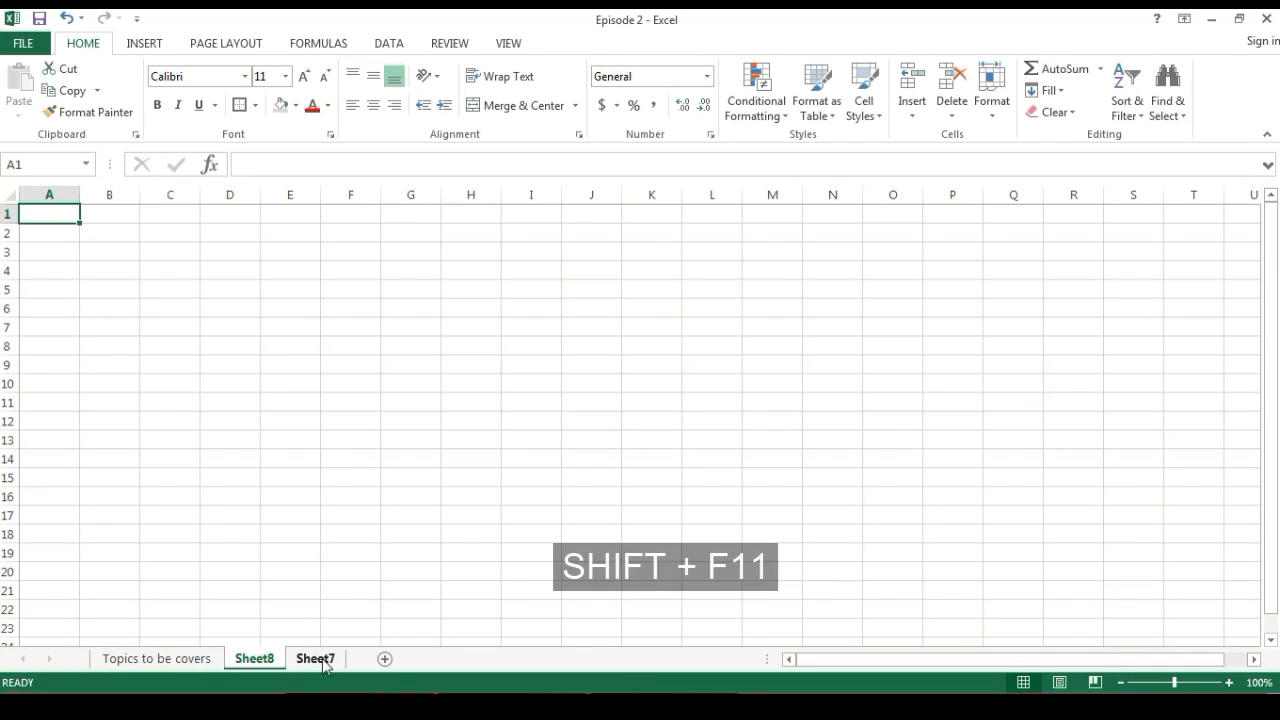
# - Insert nine more blank worksheets in front of Sheet8
pyautogui.hotkey('shift', 'F11')
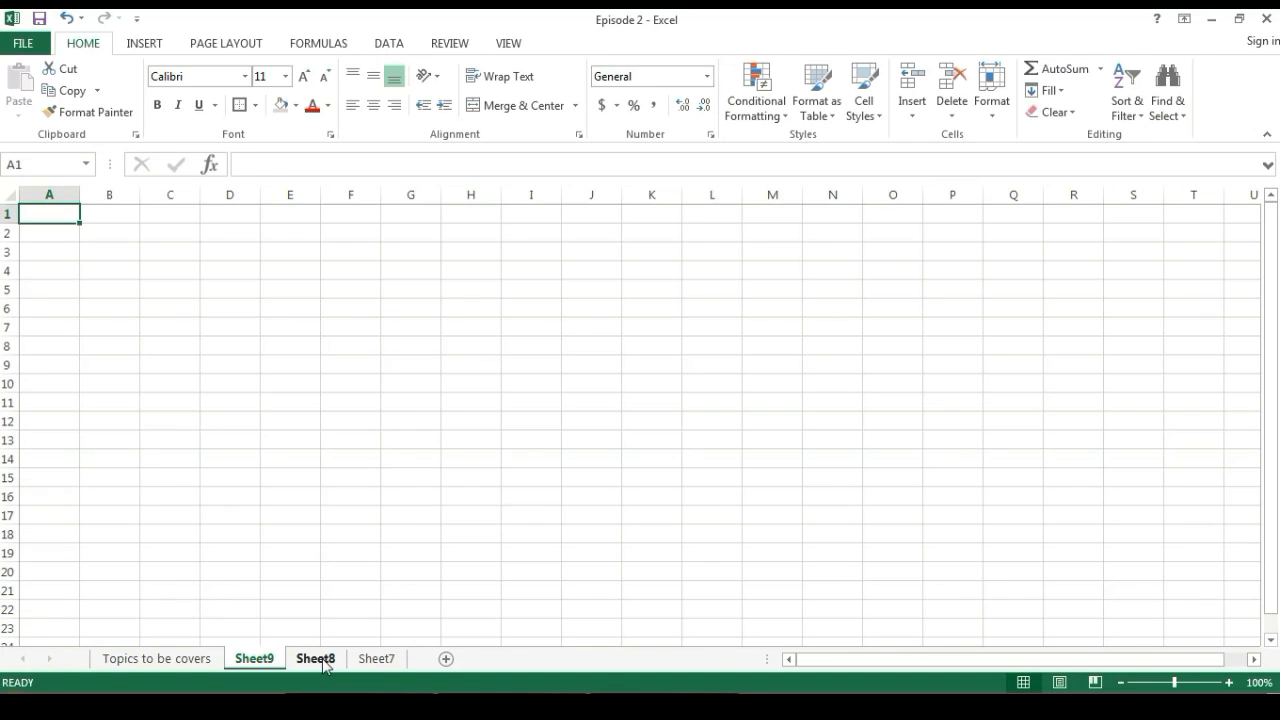
pyautogui.hotkey('shift', 'F11')
pyautogui.hotkey('shift', 'F11')
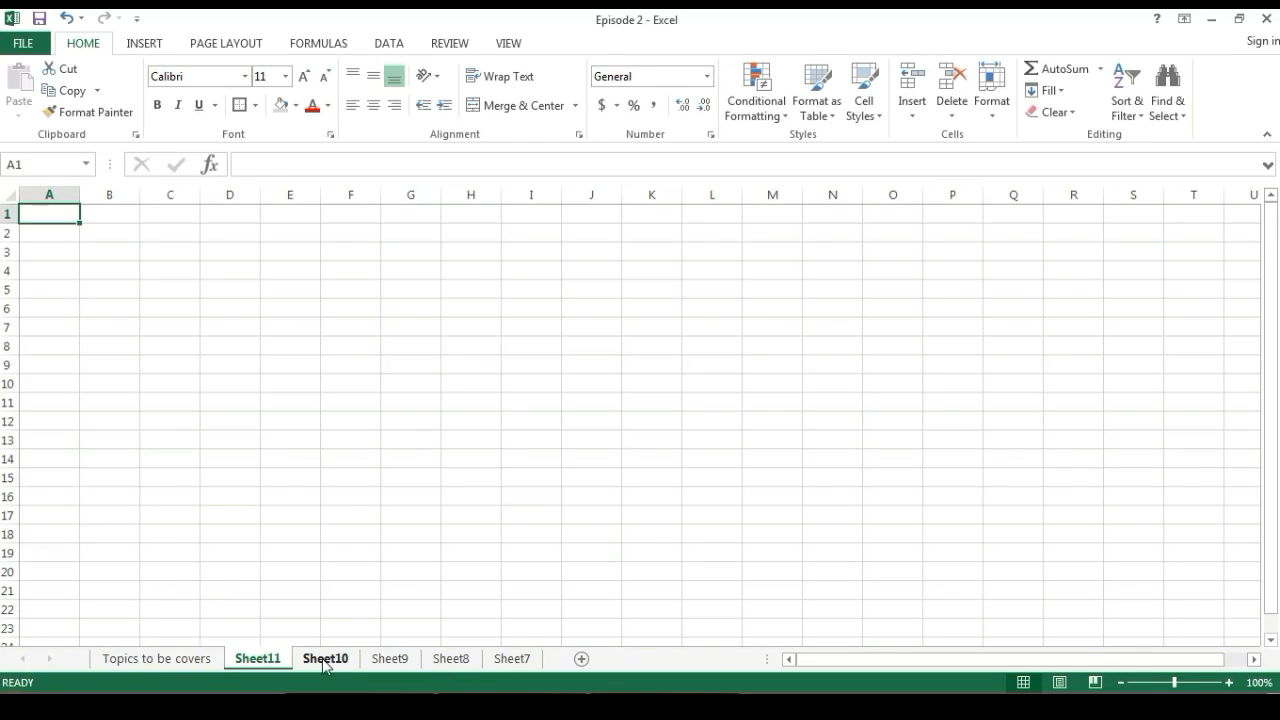
pyautogui.hotkey('shift', 'F11')
pyautogui.hotkey('shift', 'F11')
pyautogui.hotkey('shift', 'F11')
pyautogui.hotkey('shift', 'F11')
pyautogui.hotkey('shift', 'F11')
pyautogui.hotkey('shift', 'F11')
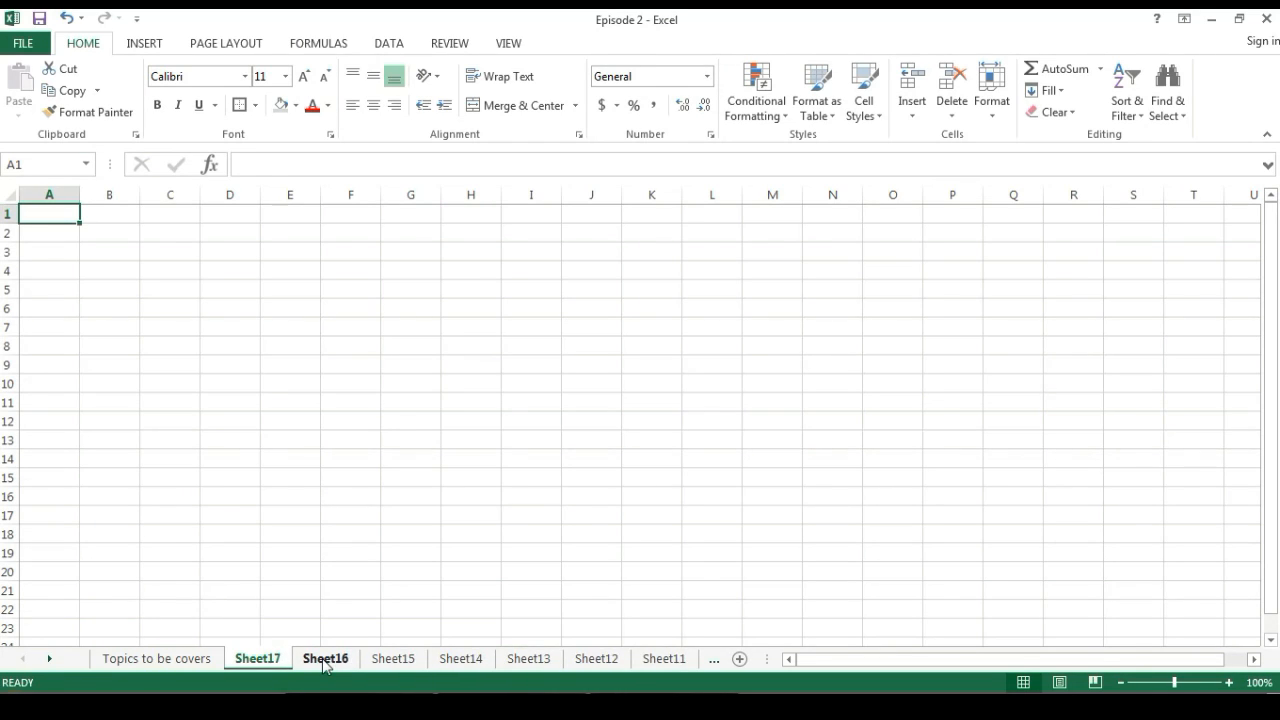
# - Group the sheets from Sheet17 through Sheet11 and delete them together
pyautogui.keyDown('ctrl'); pyautogui.click(651, 641); pyautogui.keyUp('ctrl')
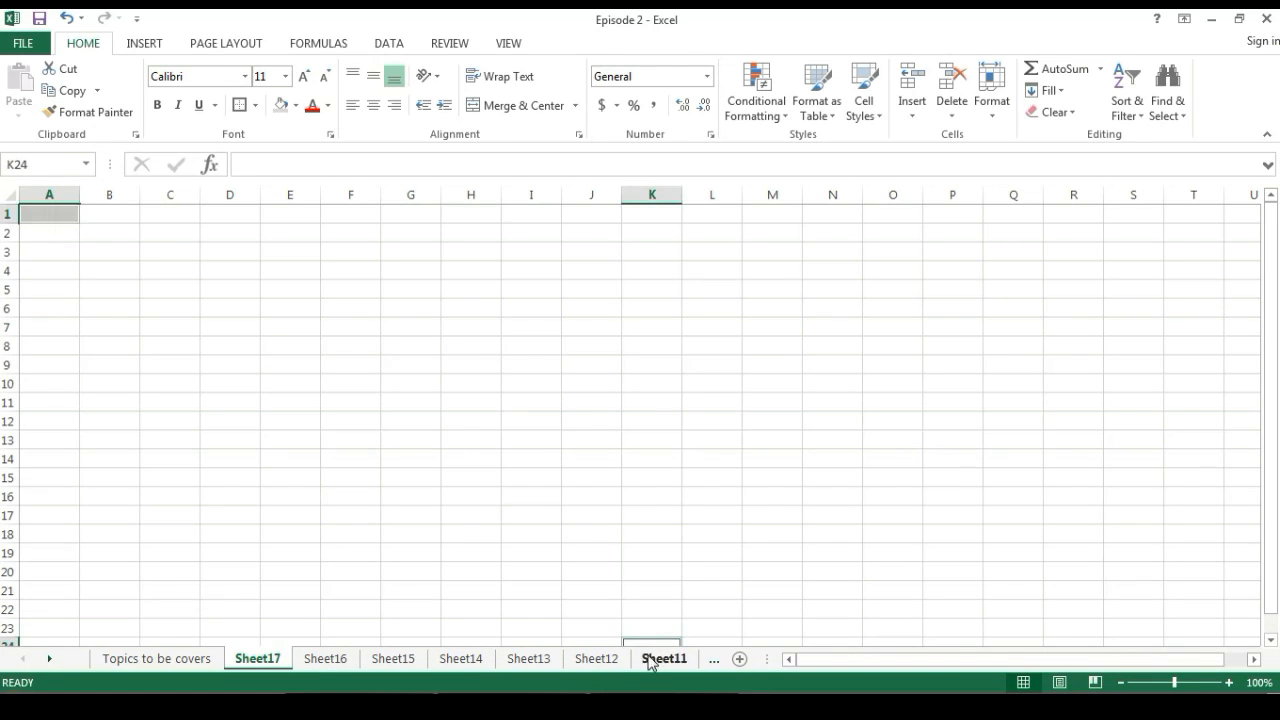
pyautogui.click(354, 670)
pyautogui.click(270, 660)
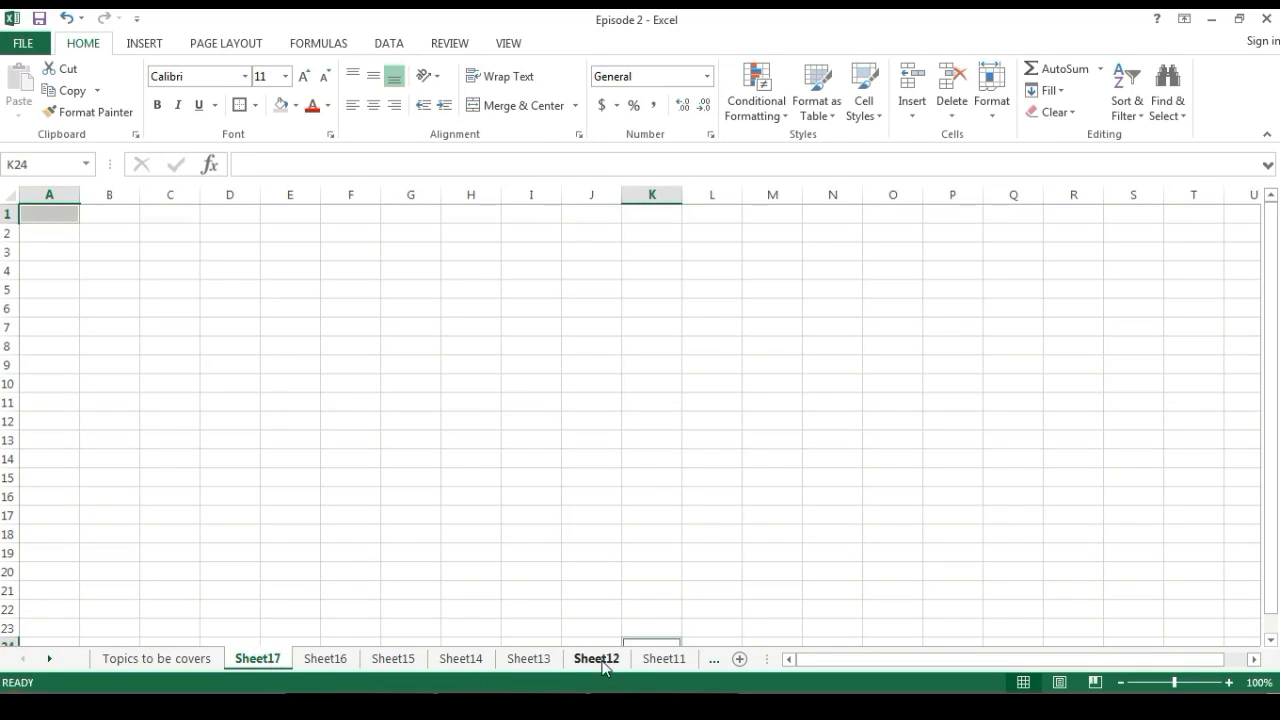
pyautogui.keyDown('ctrl'); pyautogui.click(636, 666); pyautogui.keyUp('ctrl')
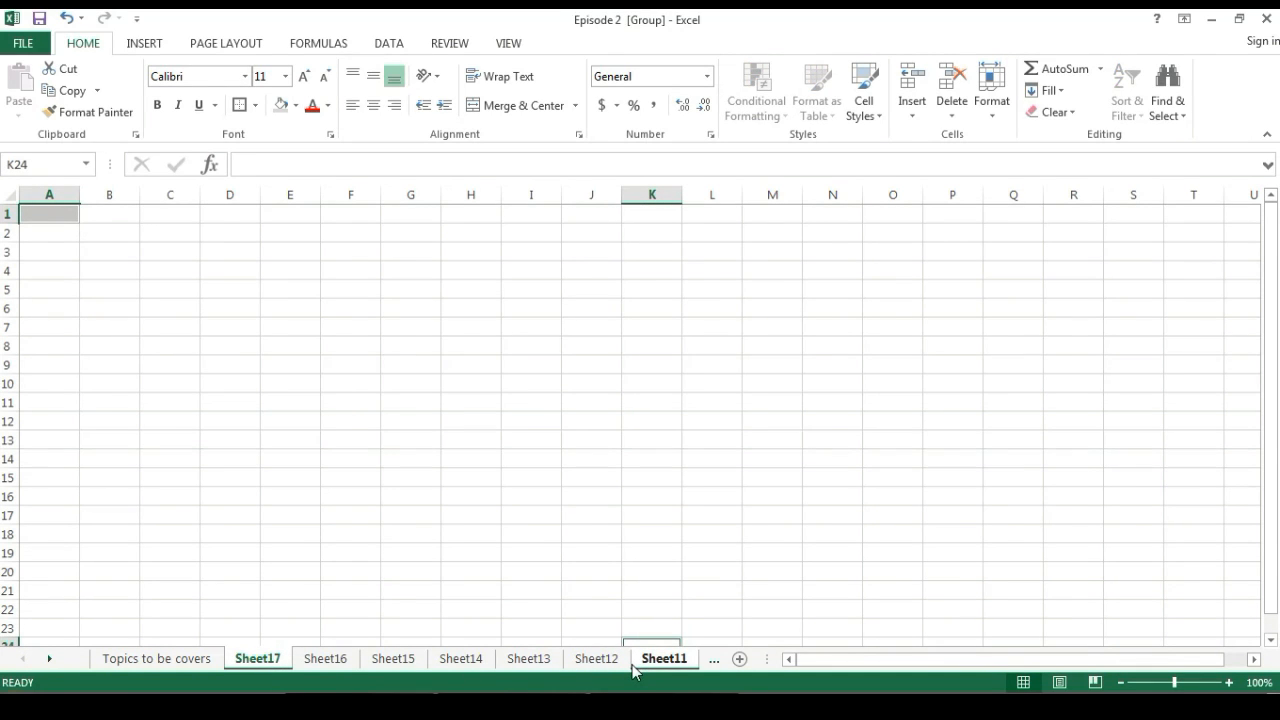
pyautogui.click(205, 668)
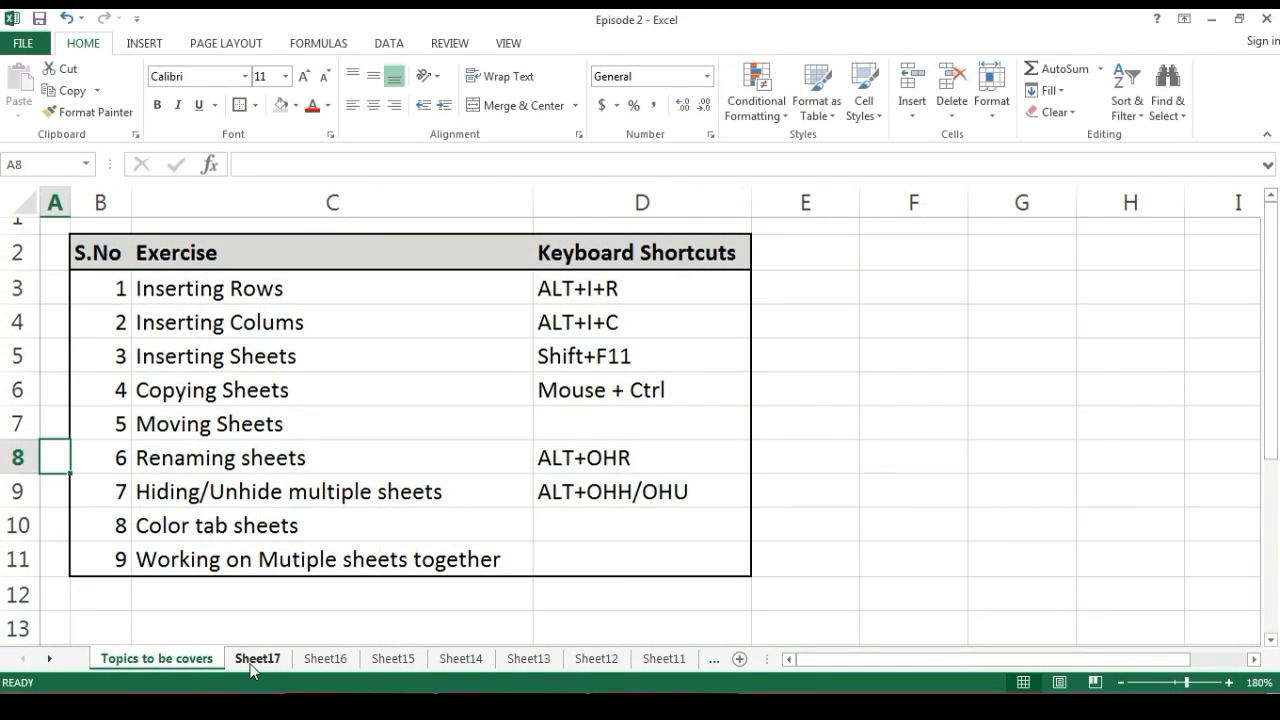
pyautogui.click(255, 660)
pyautogui.keyDown('ctrl'); pyautogui.click(636, 664); pyautogui.keyUp('ctrl')
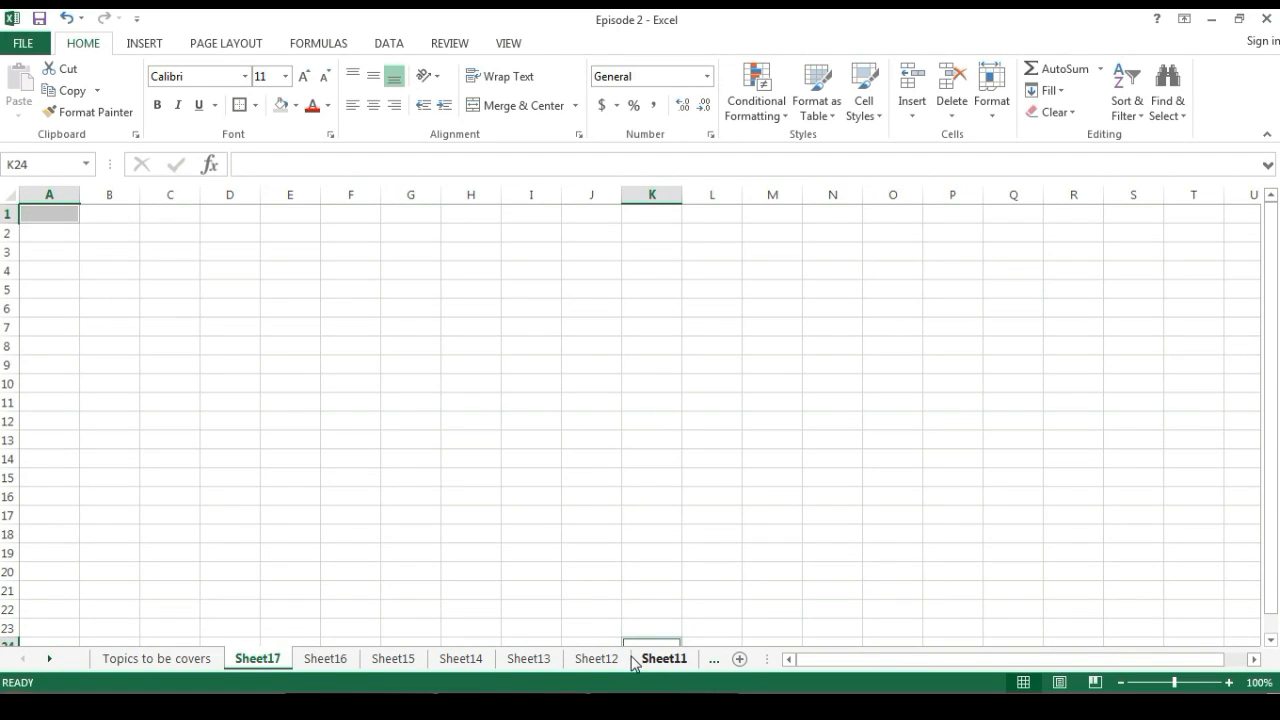
pyautogui.keyDown('shift'); pyautogui.click(656, 662); pyautogui.keyUp('shift')
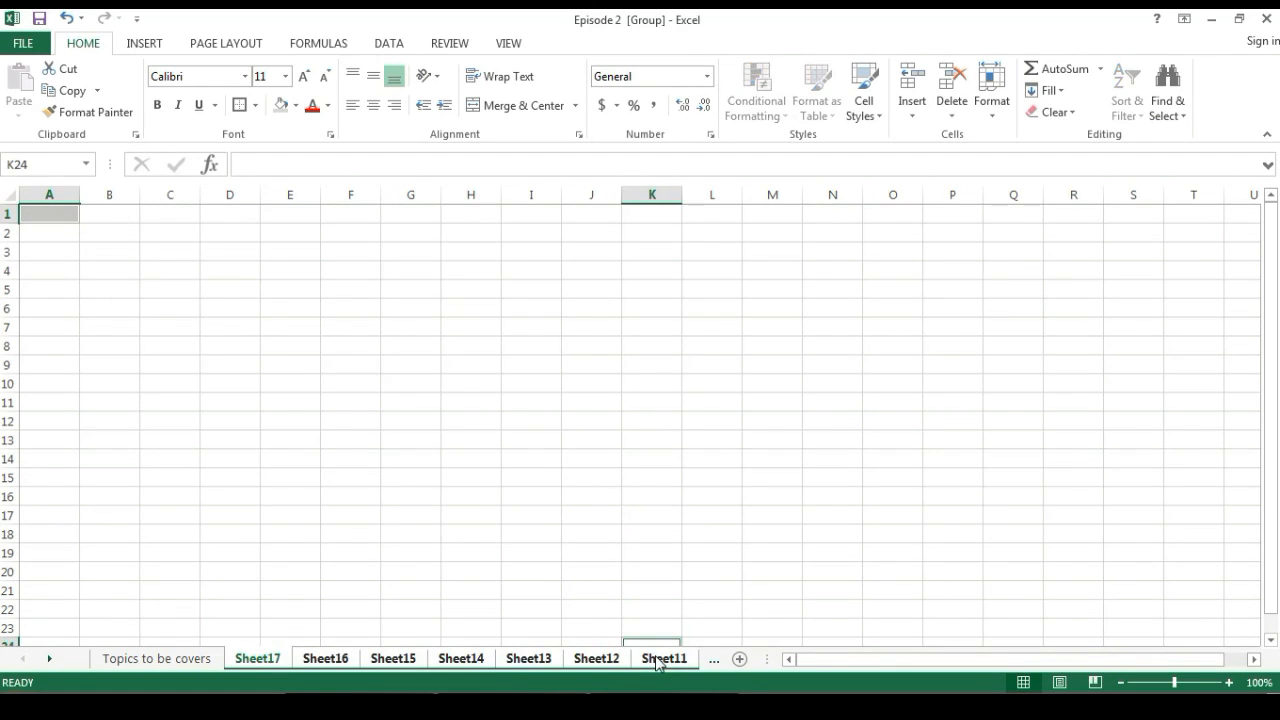
pyautogui.rightClick(656, 662)
pyautogui.click(733, 440)
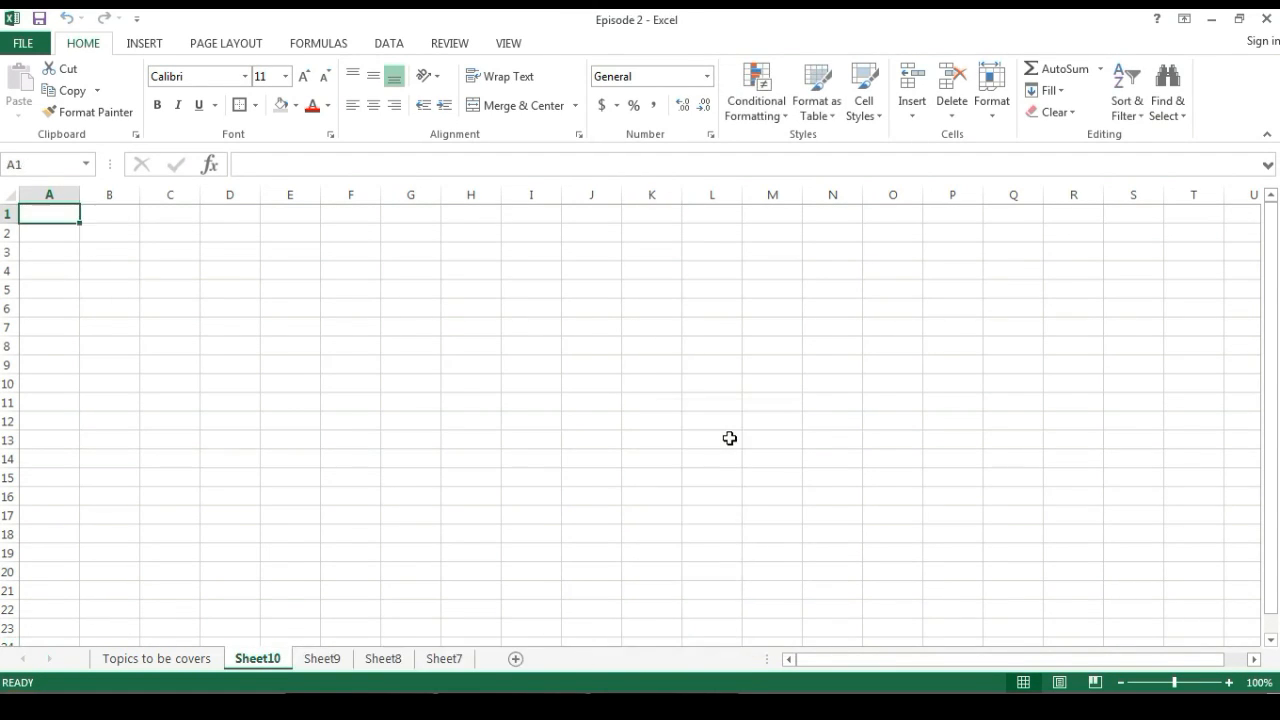
# - Group Sheet10, Sheet9 and Sheet8 and delete them together
pyautogui.keyDown('shift'); pyautogui.click(388, 658); pyautogui.keyUp('shift')
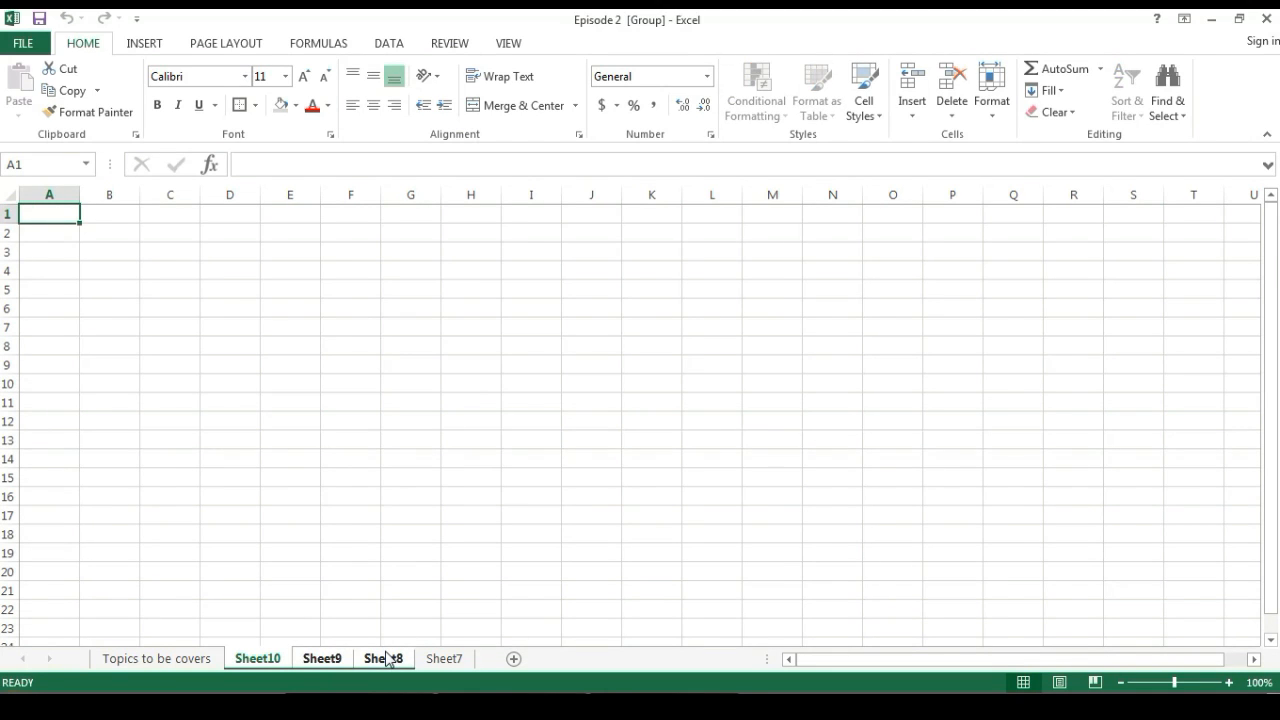
pyautogui.hotkey('alt', 'h')
pyautogui.press('d')
pyautogui.press('s')
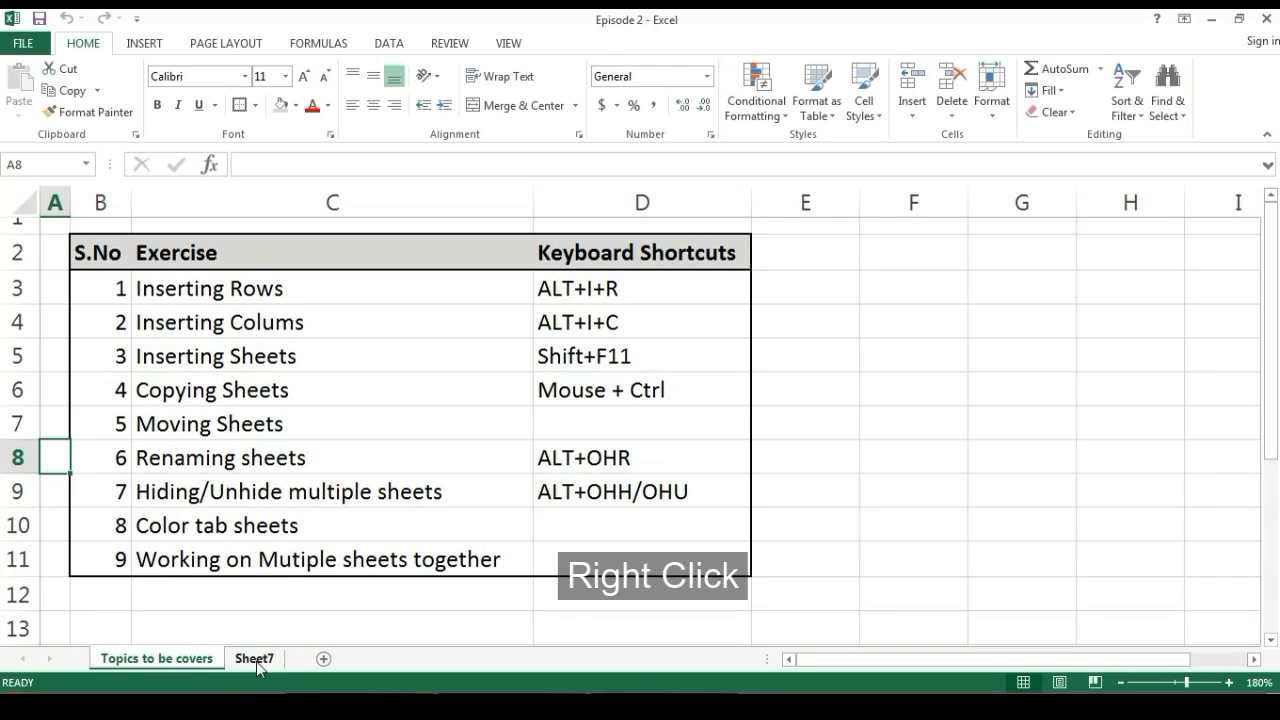
# - Copy the "Topics to be covers" sheet to the end of the Episode 2.xlsx workbook
pyautogui.rightClick(206, 668)
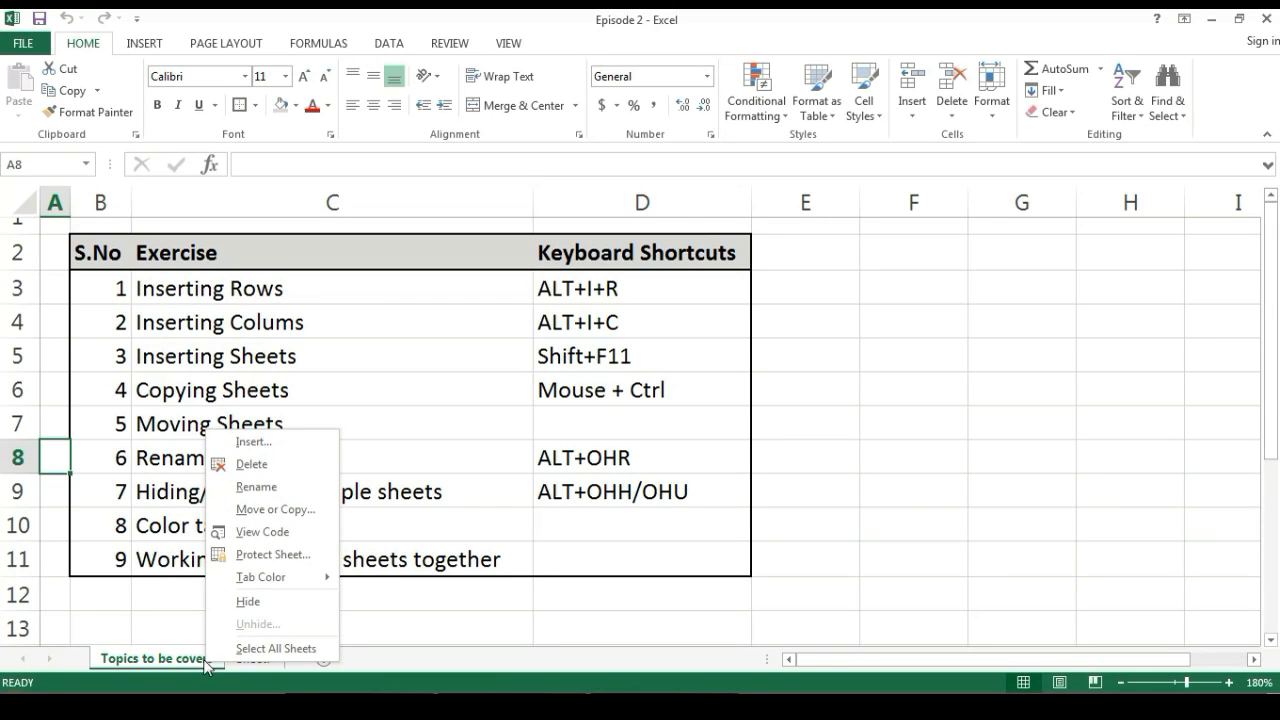
pyautogui.click(300, 510)
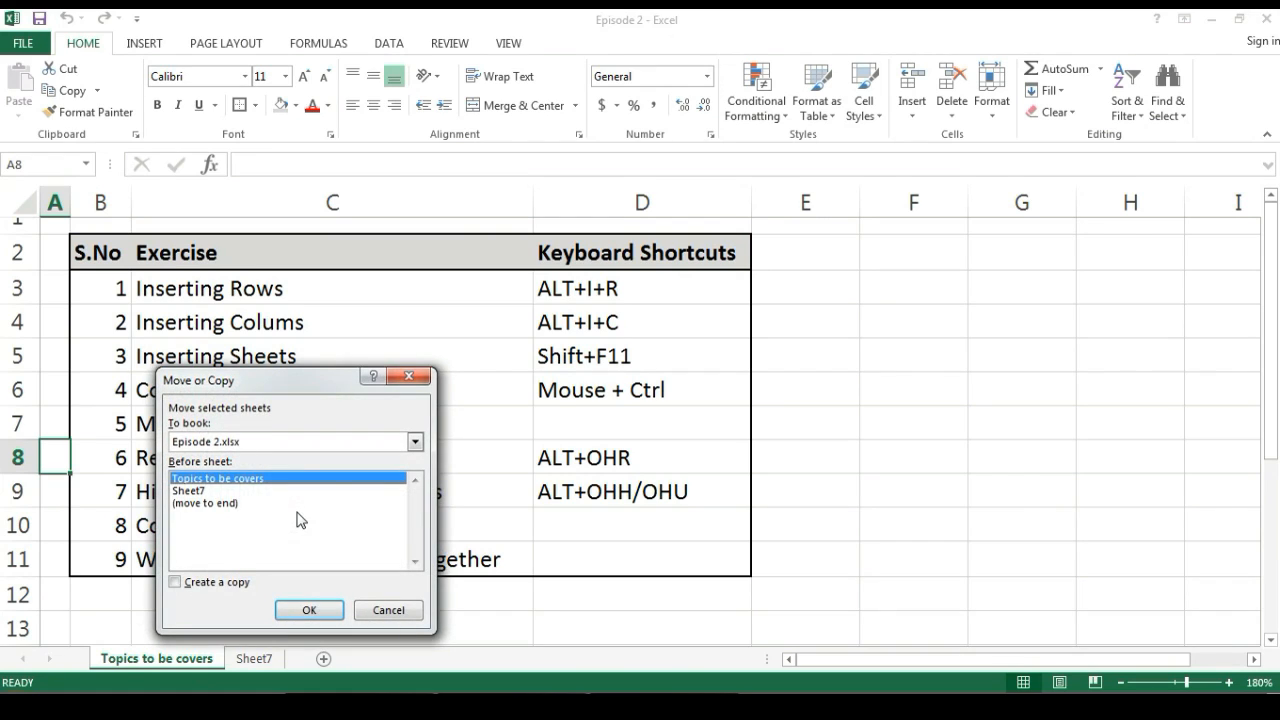
pyautogui.click(176, 582)
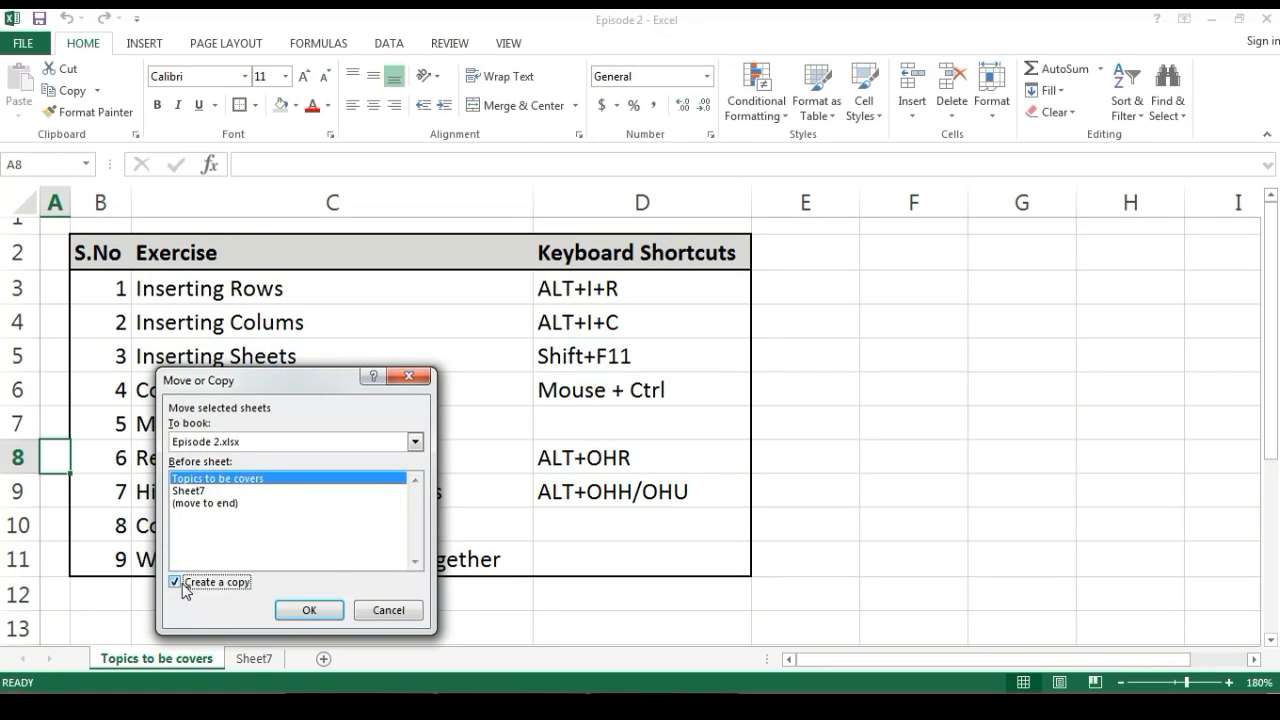
pyautogui.click(415, 442)
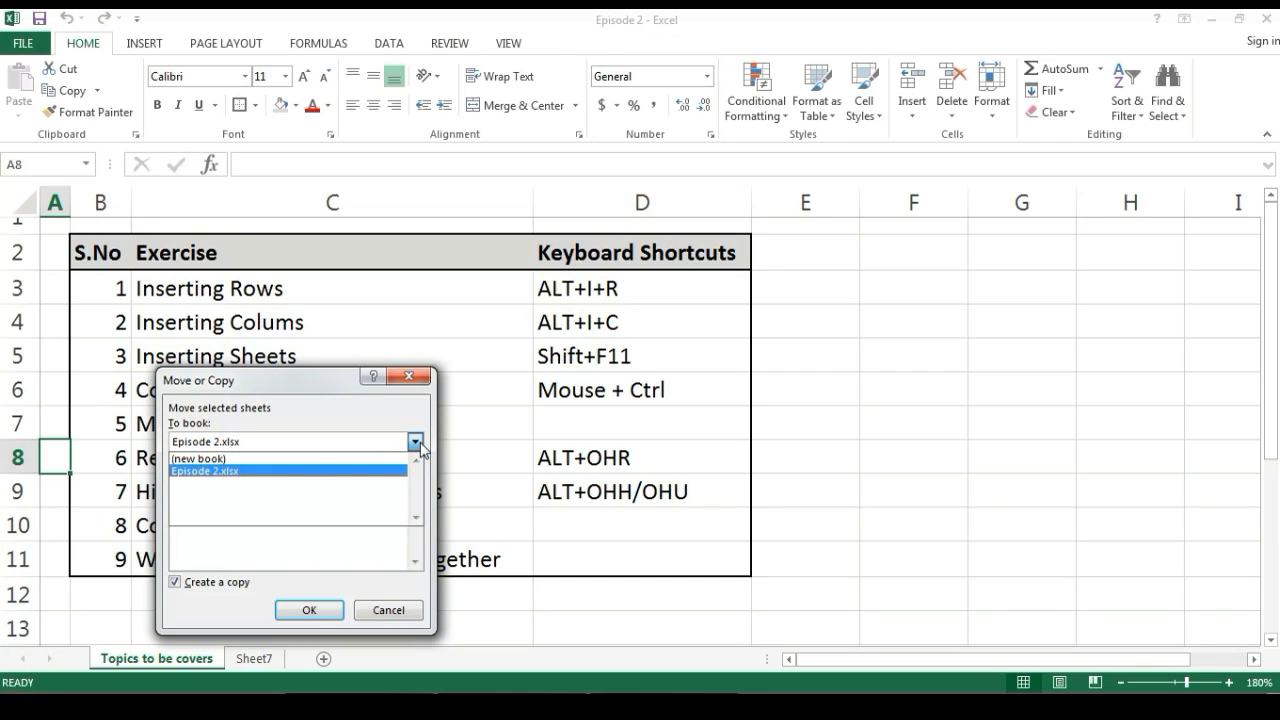
pyautogui.click(341, 471)
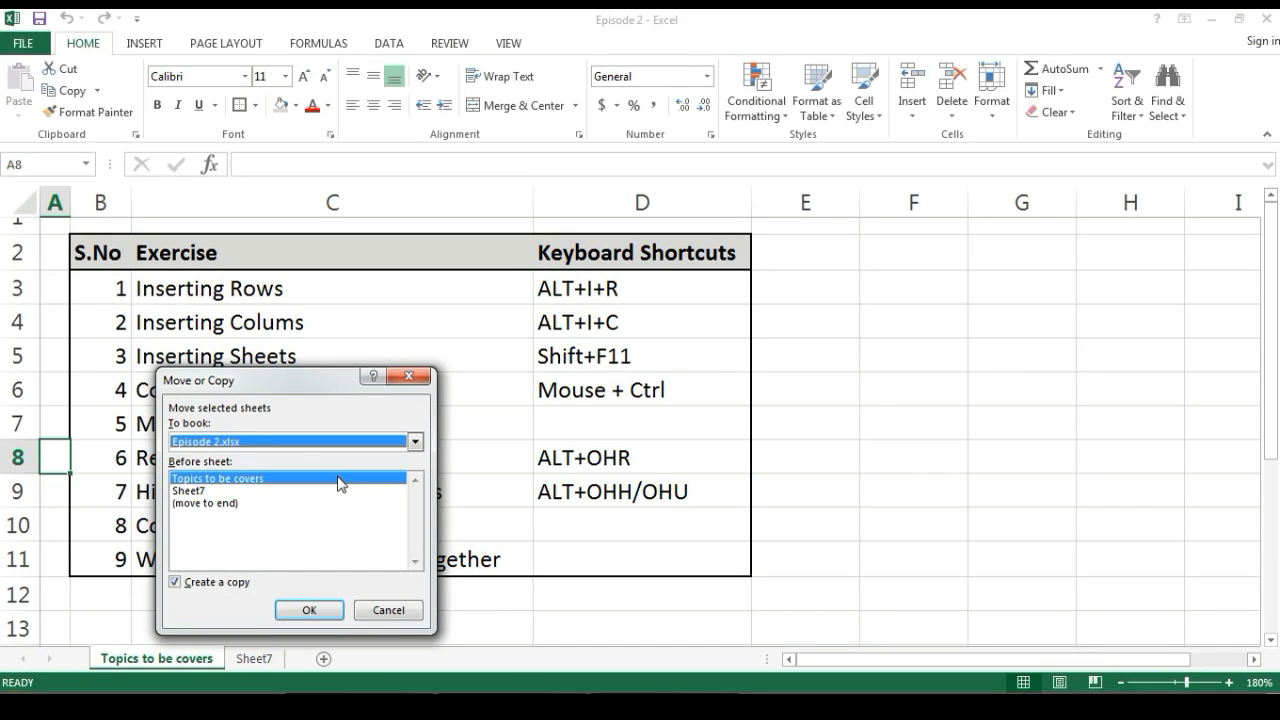
pyautogui.click(223, 492)
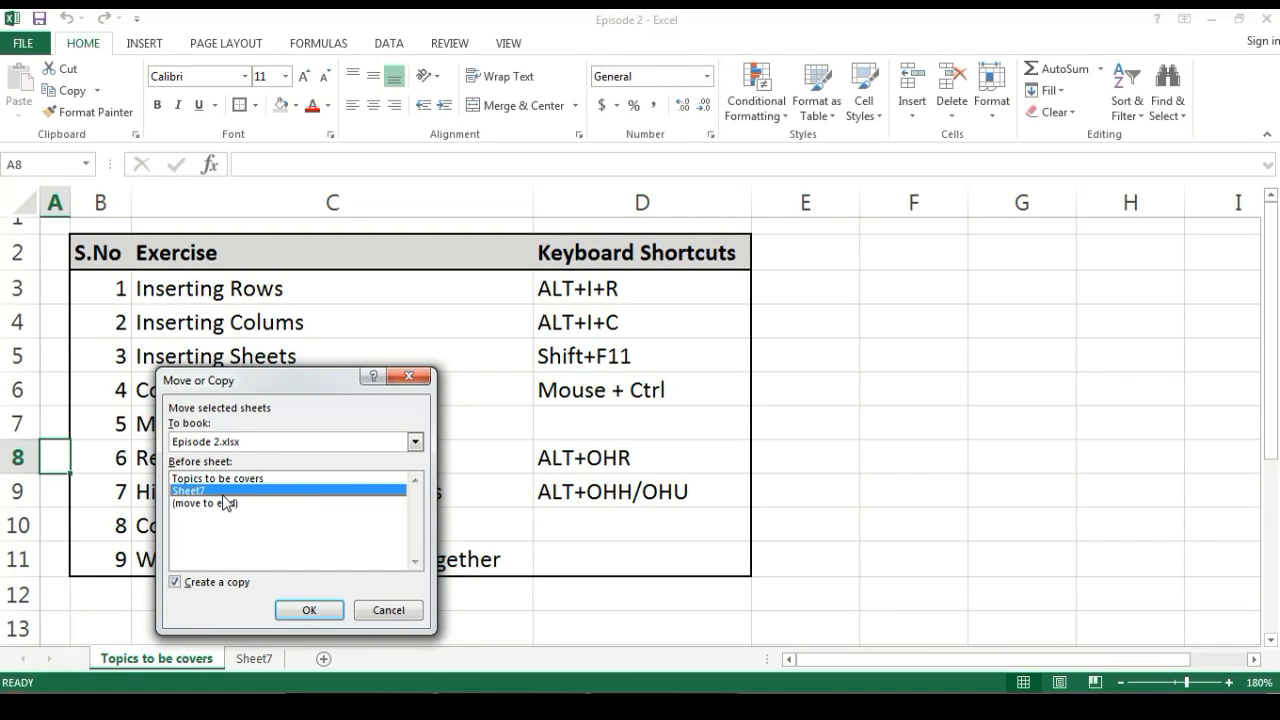
pyautogui.click(225, 503)
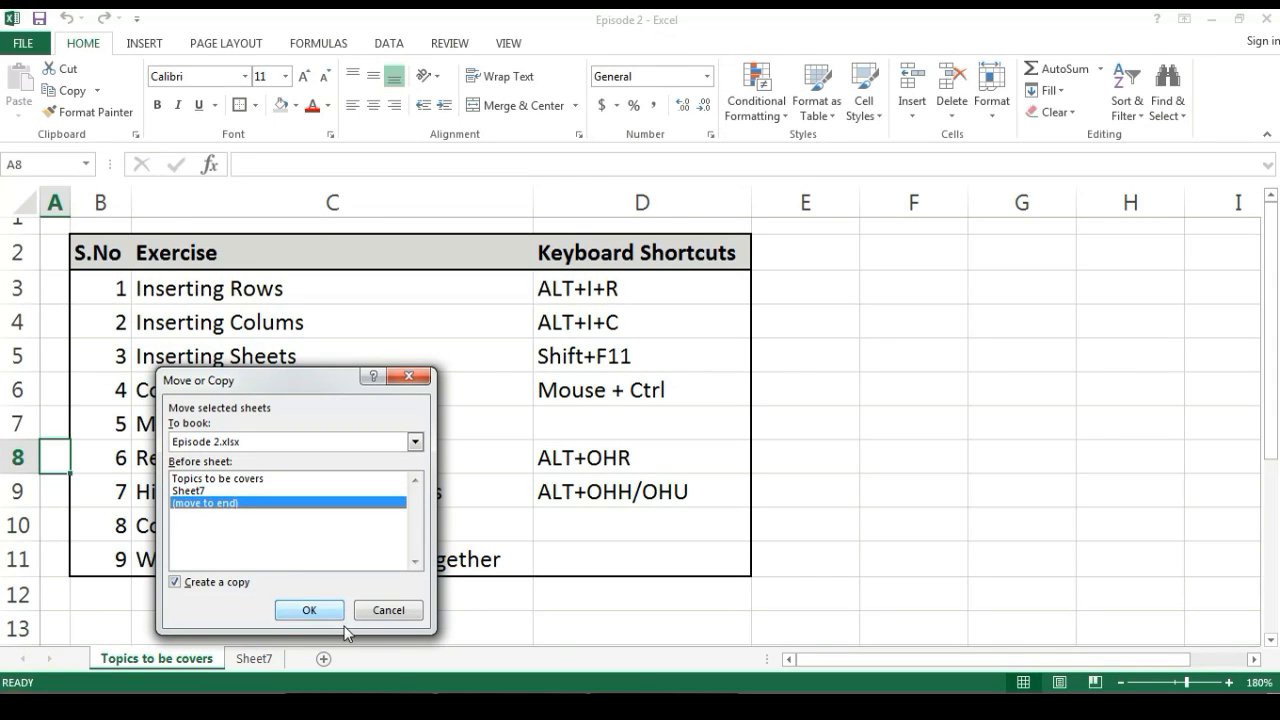
pyautogui.click(309, 610)
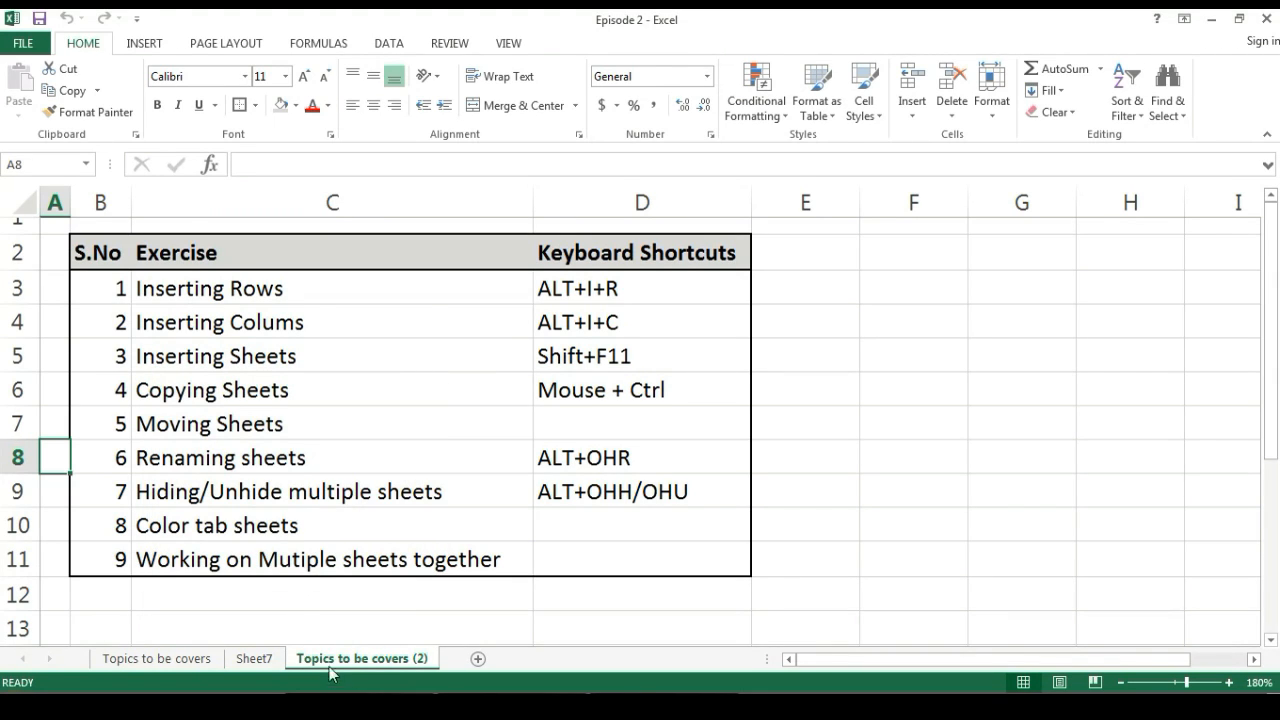
pyautogui.click(160, 658)
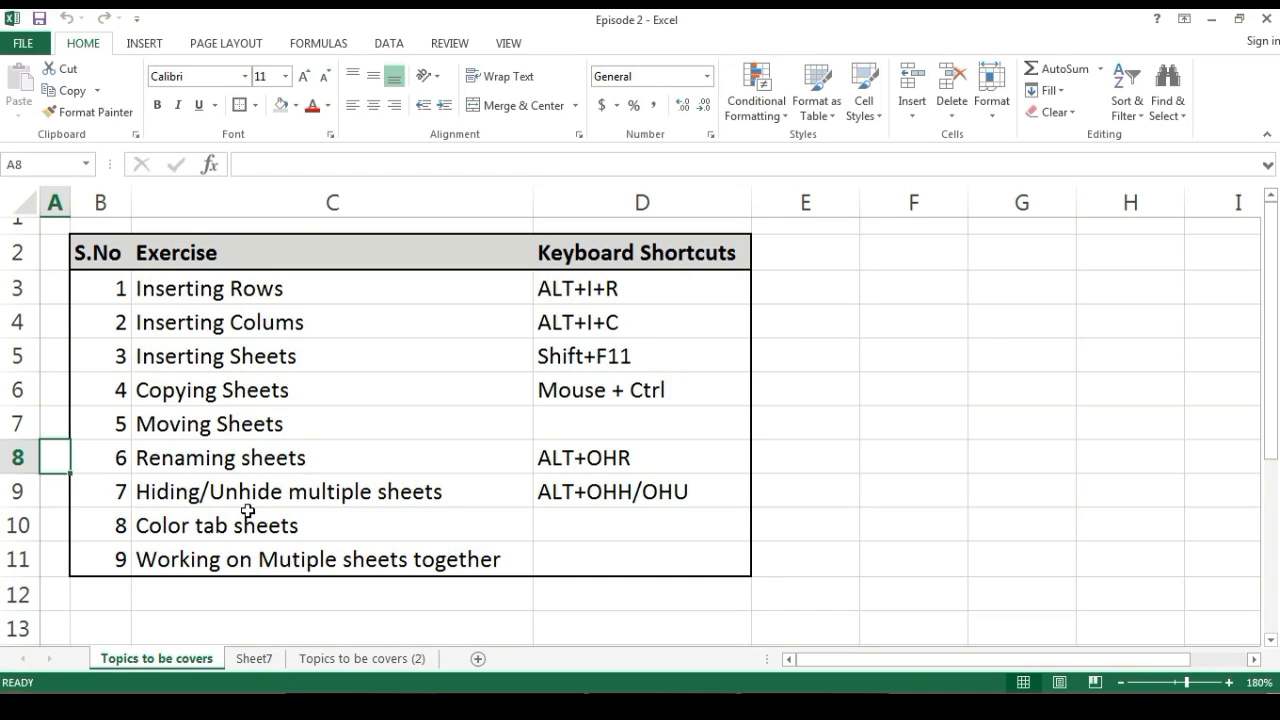
pyautogui.rightClick(182, 656)
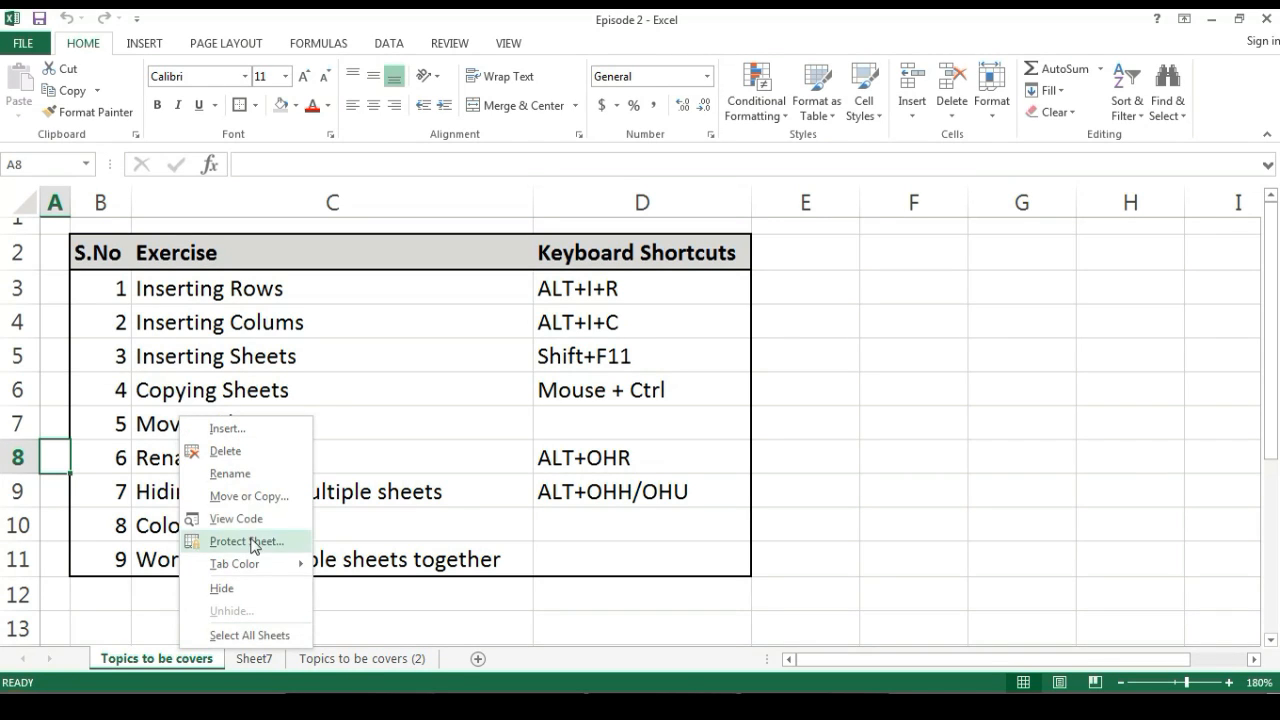
pyautogui.click(258, 496)
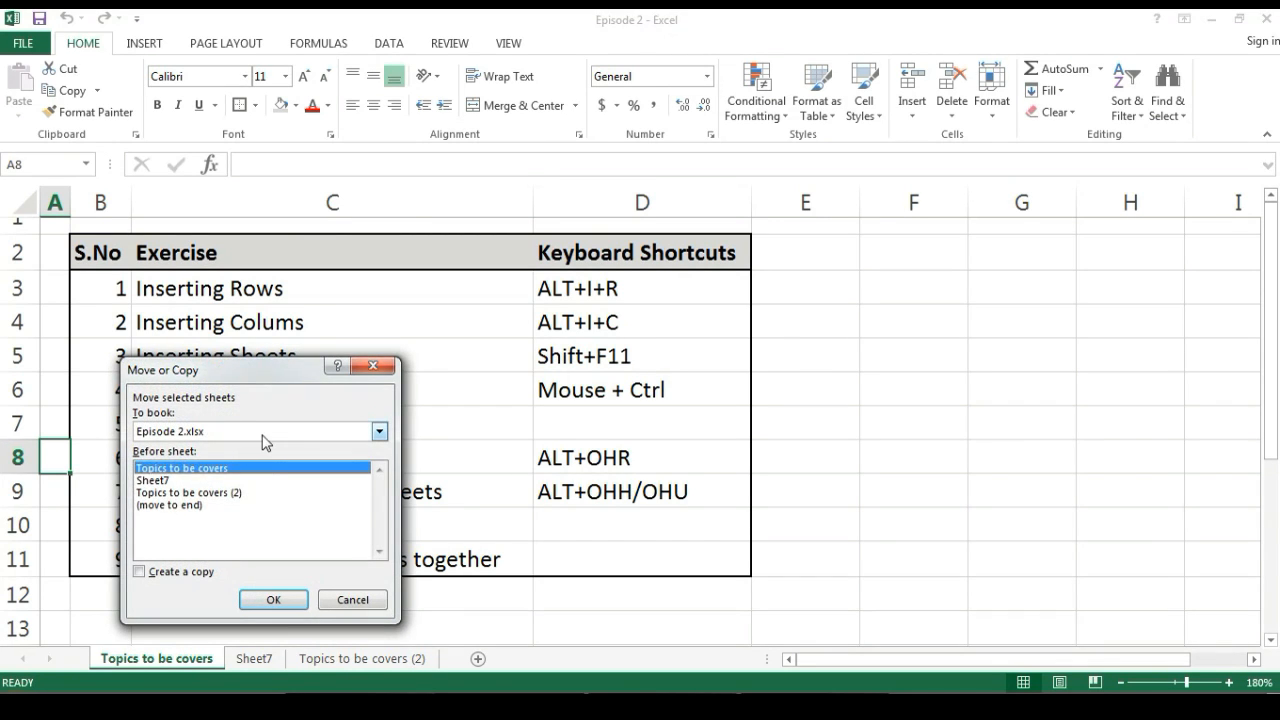
pyautogui.click(263, 433)
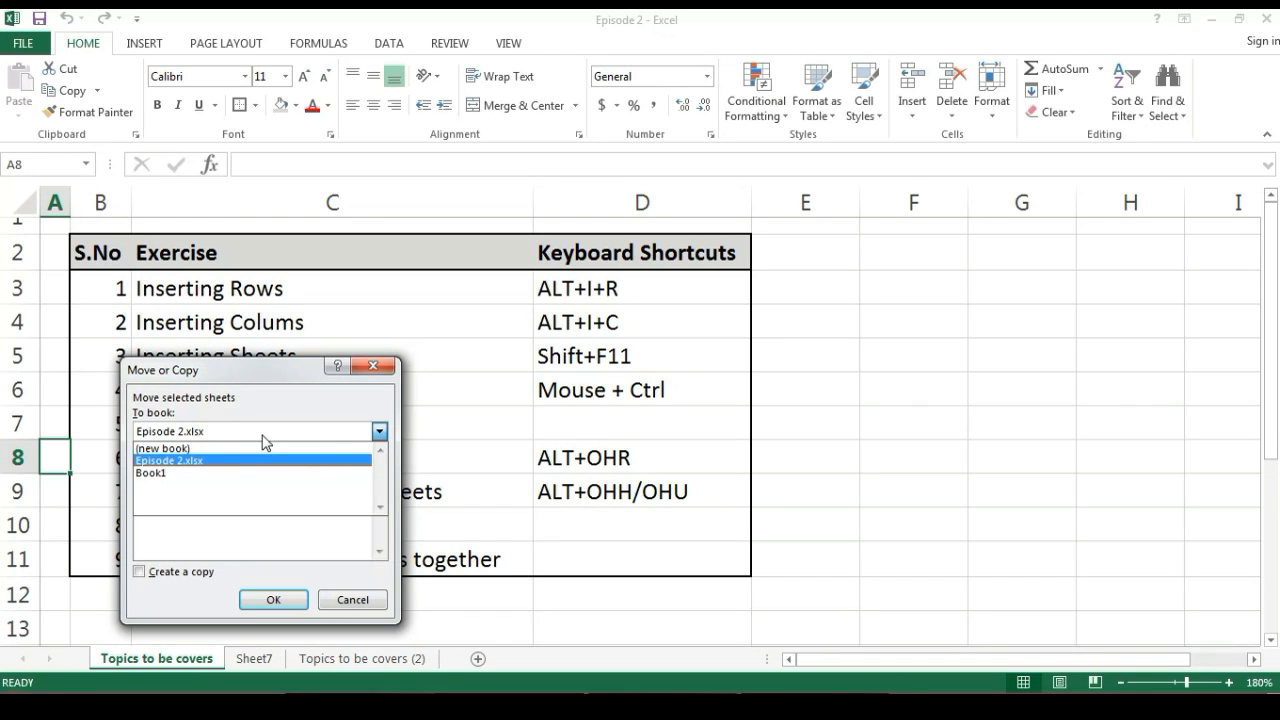
pyautogui.click(268, 459)
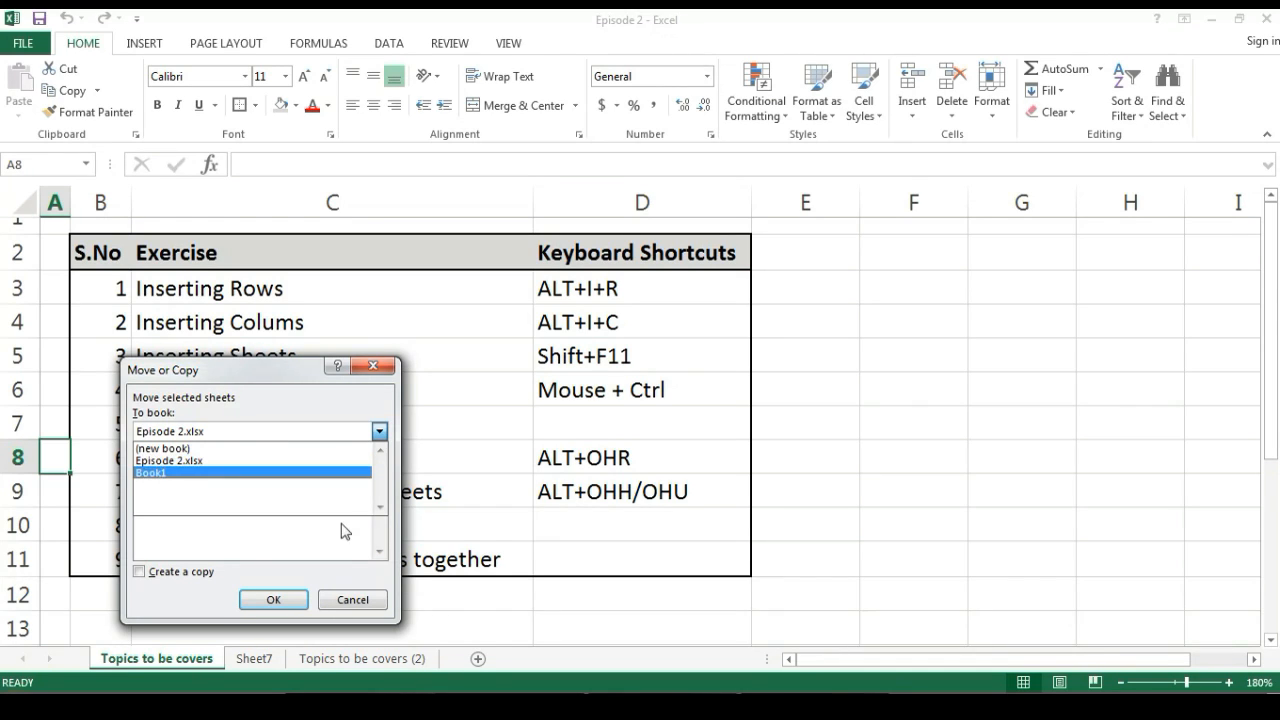
pyautogui.click(352, 600)
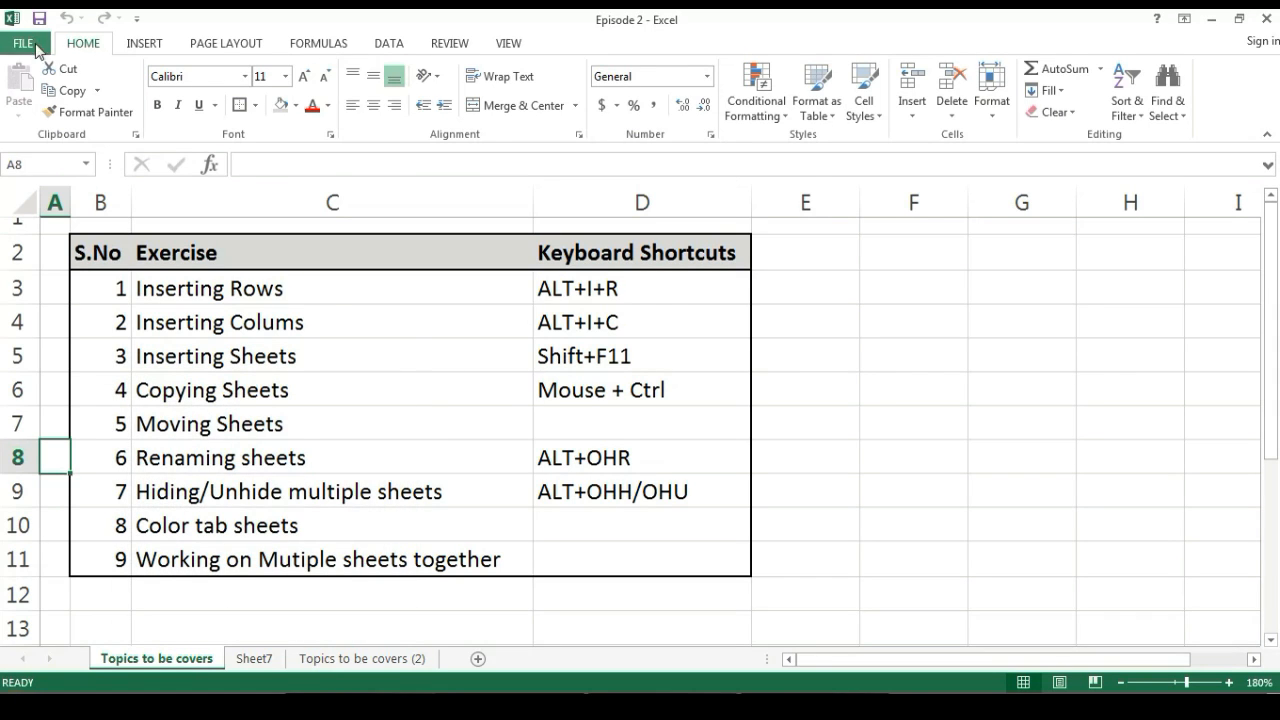
pyautogui.click(26, 43)
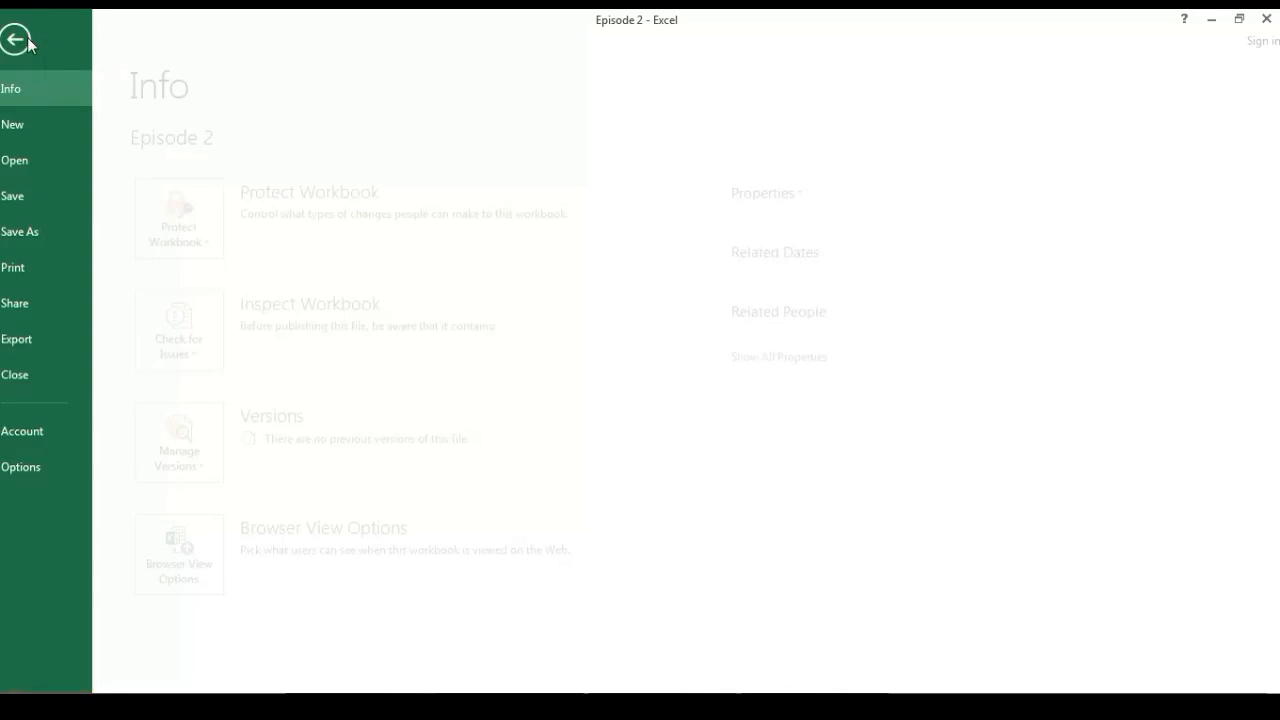
pyautogui.click(60, 157)
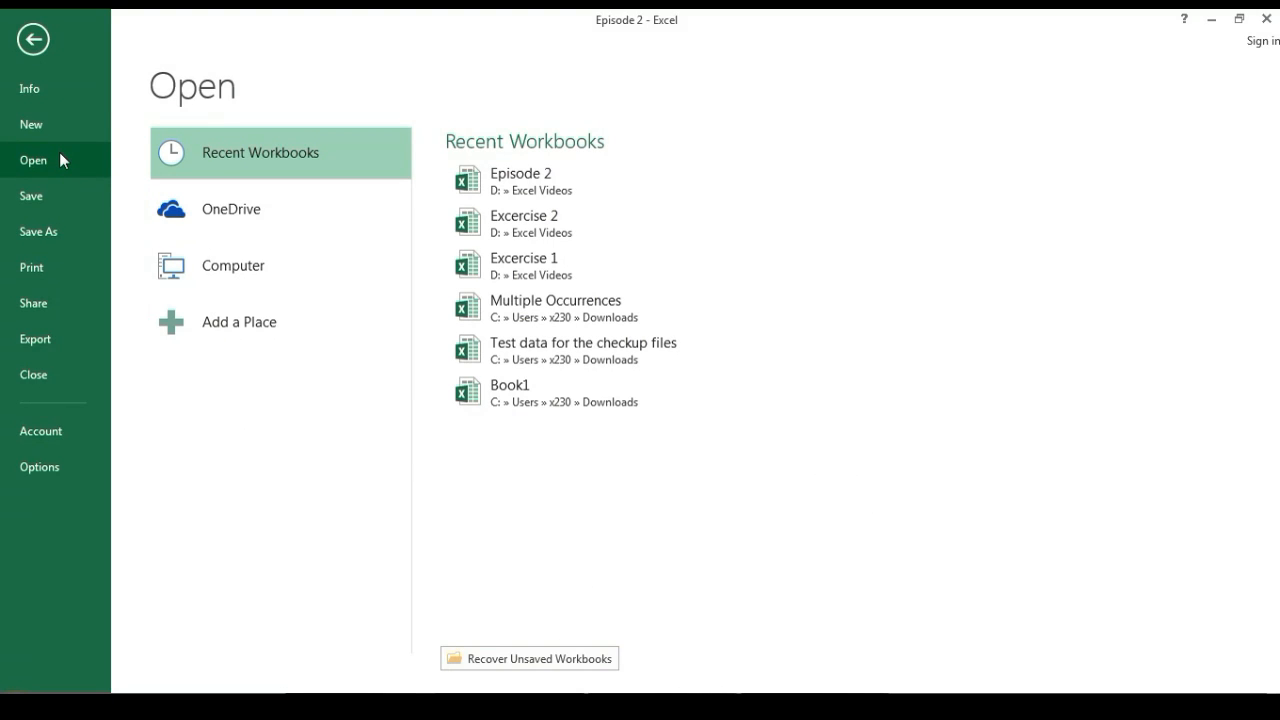
pyautogui.press('Escape')
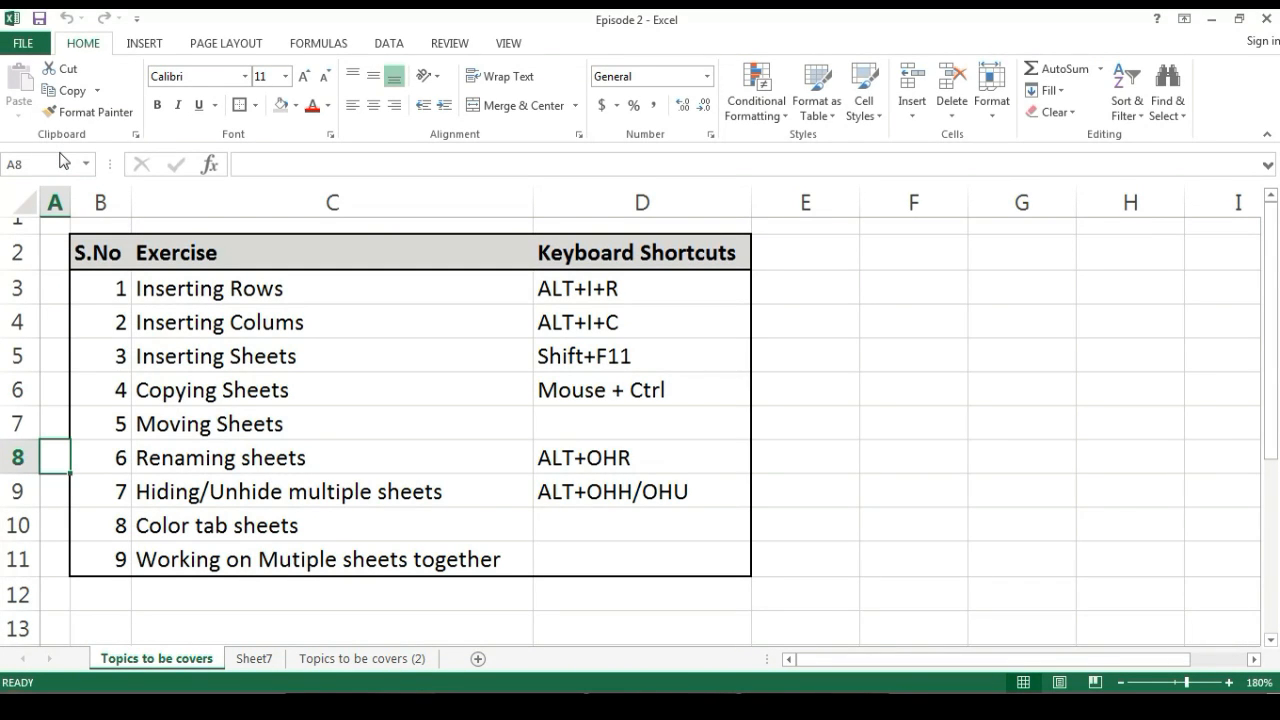
# - Move Sheet7 out of this workbook into Book1, placing it before Sheet1
pyautogui.click(332, 662)
pyautogui.click(258, 660)
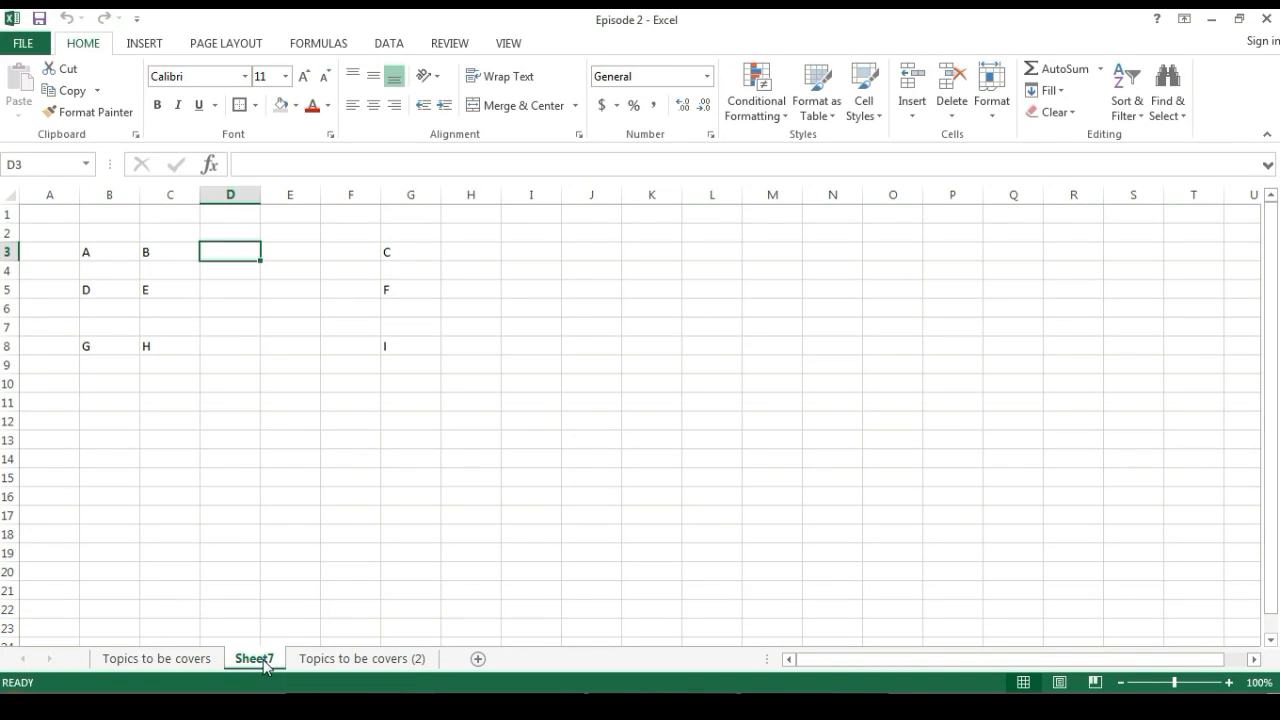
pyautogui.rightClick(265, 665)
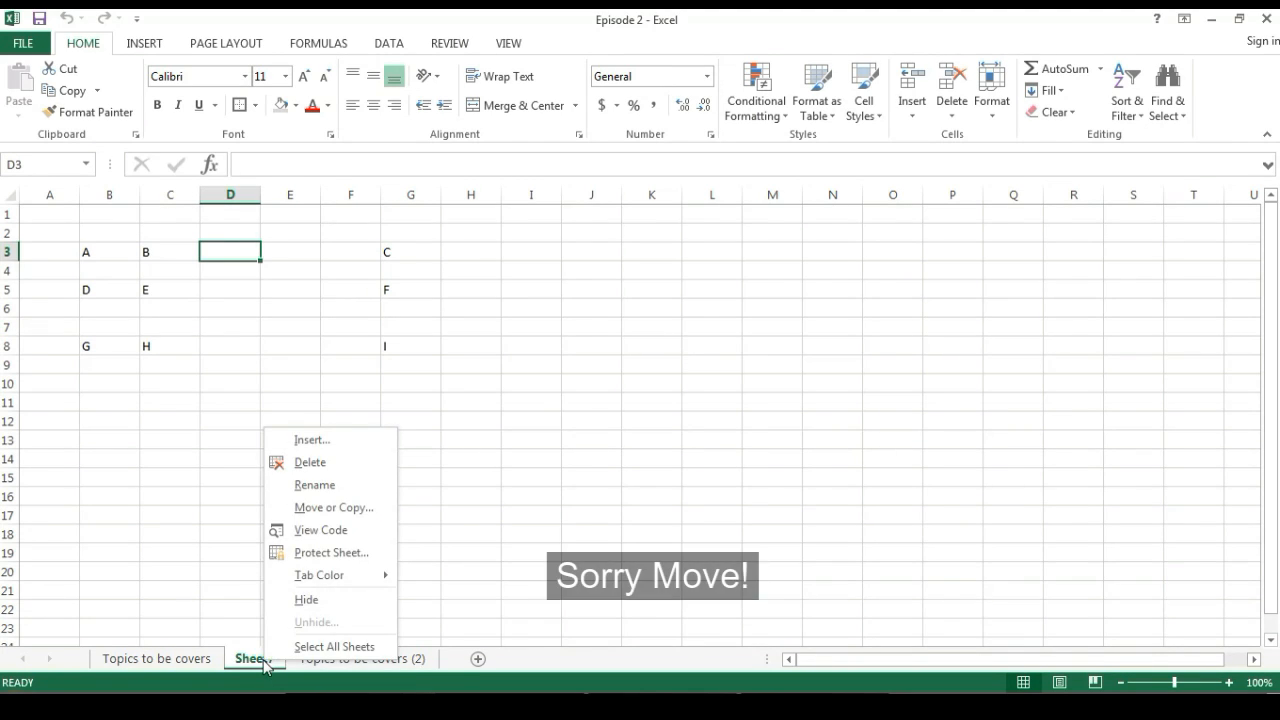
pyautogui.click(378, 512)
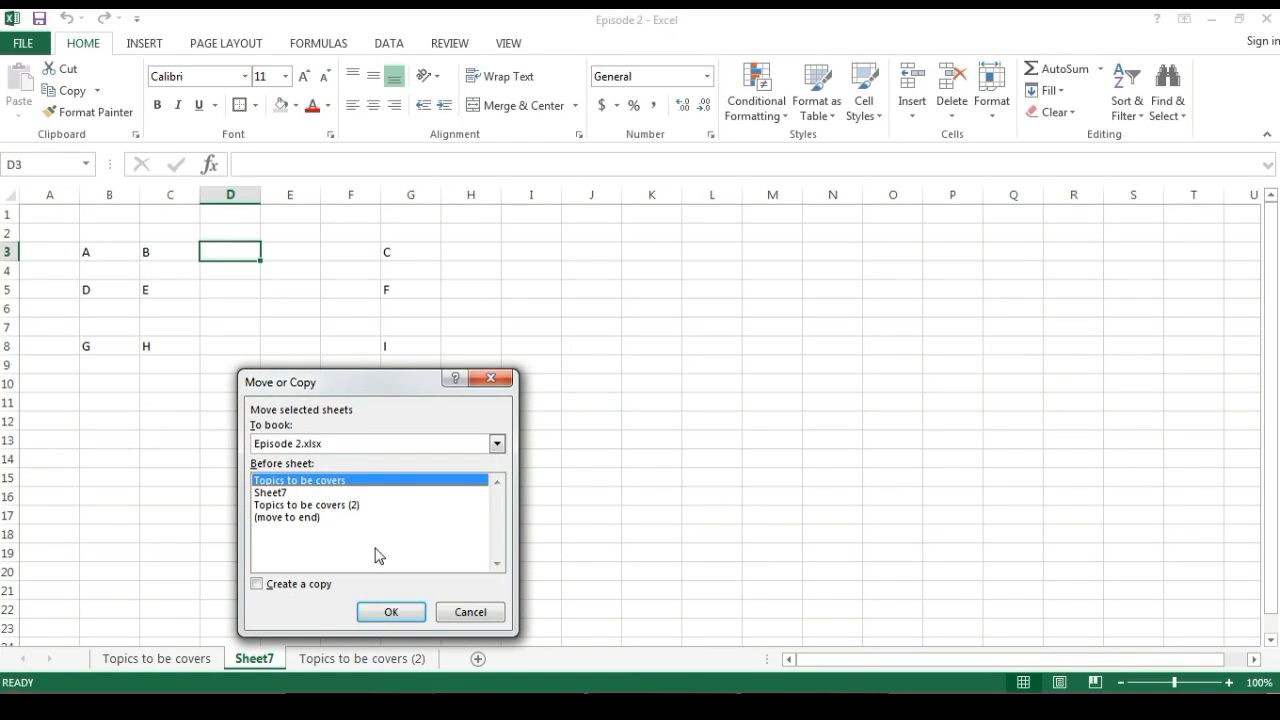
pyautogui.click(314, 520)
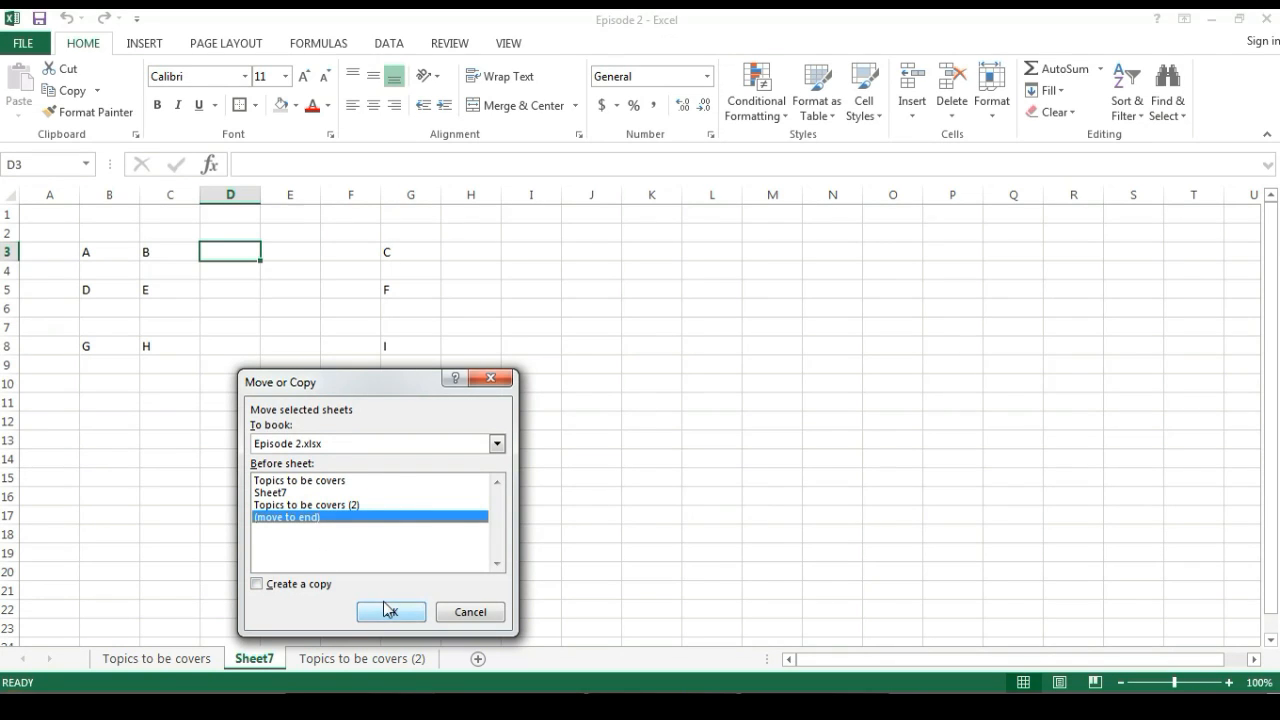
pyautogui.click(411, 450)
pyautogui.click(353, 485)
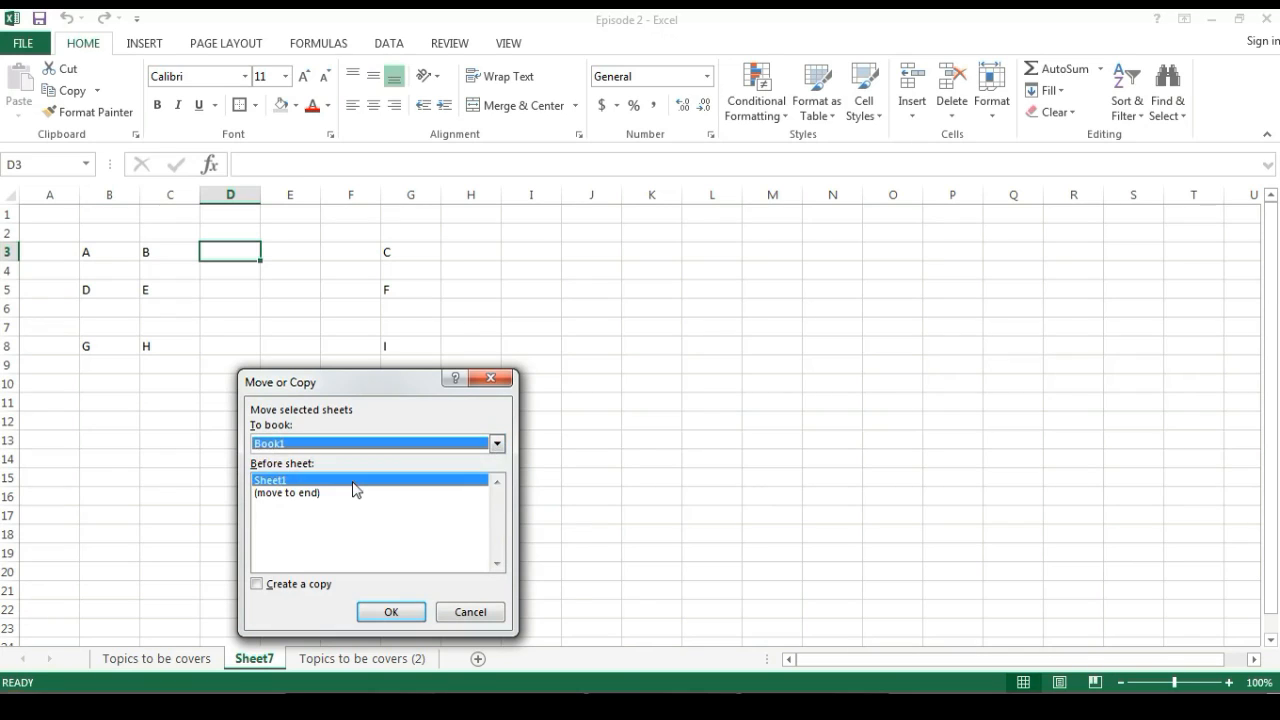
pyautogui.click(390, 613)
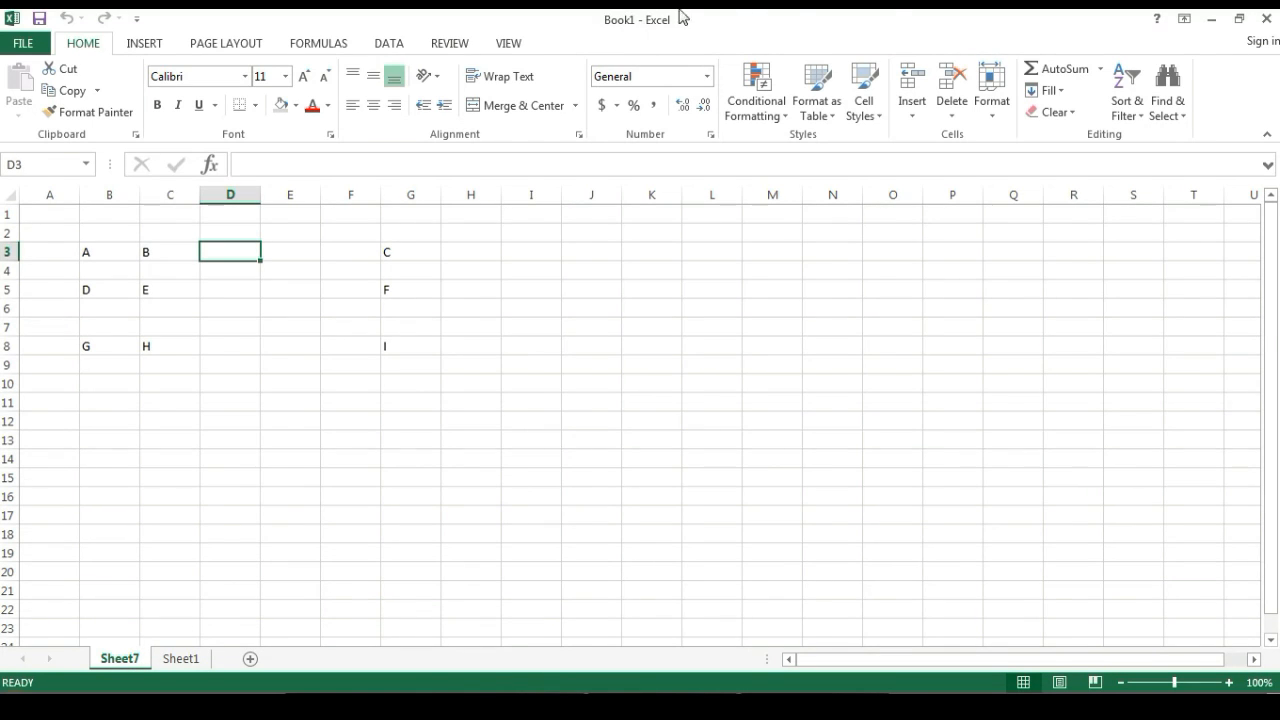
# - Return to the Episode 2 workbook and rename the "Topics to be covers (2)" sheet as 1
pyautogui.hotkey('alt', 'Tab')
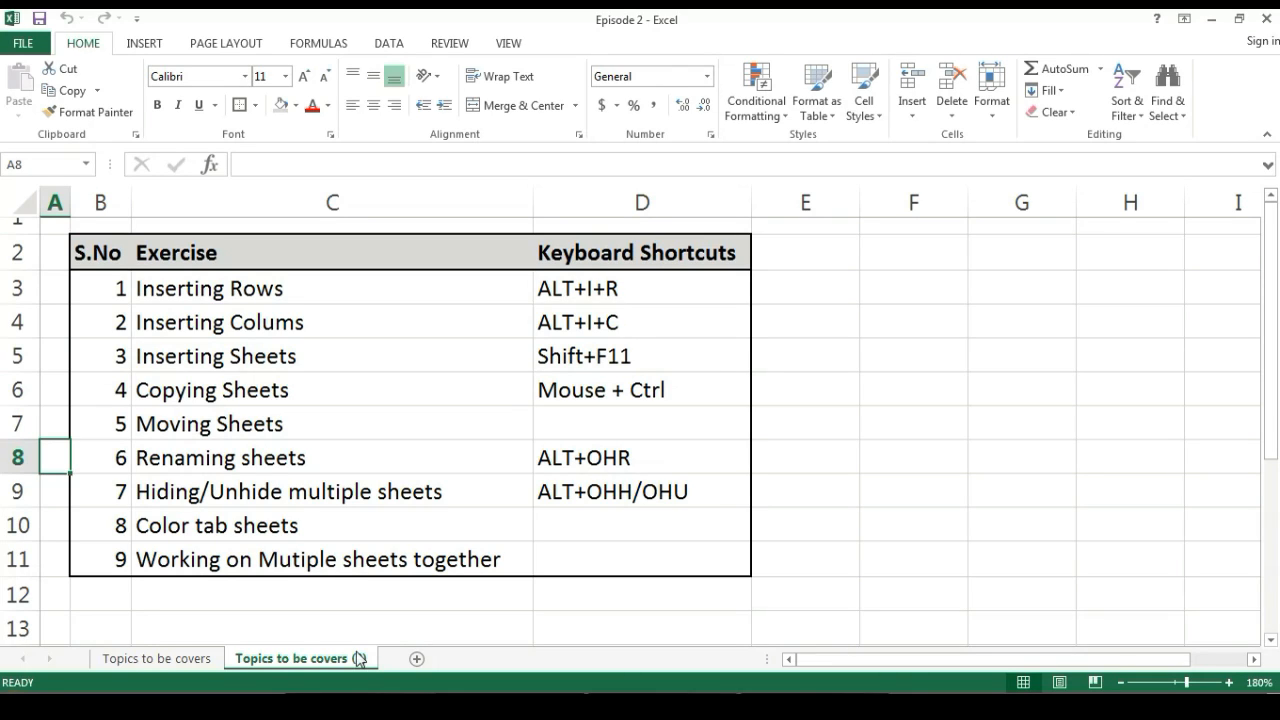
pyautogui.moveTo(358, 660); pyautogui.dragTo(357, 655)
pyautogui.moveTo(357, 653); pyautogui.dragTo(407, 645)
pyautogui.doubleClick(357, 659)
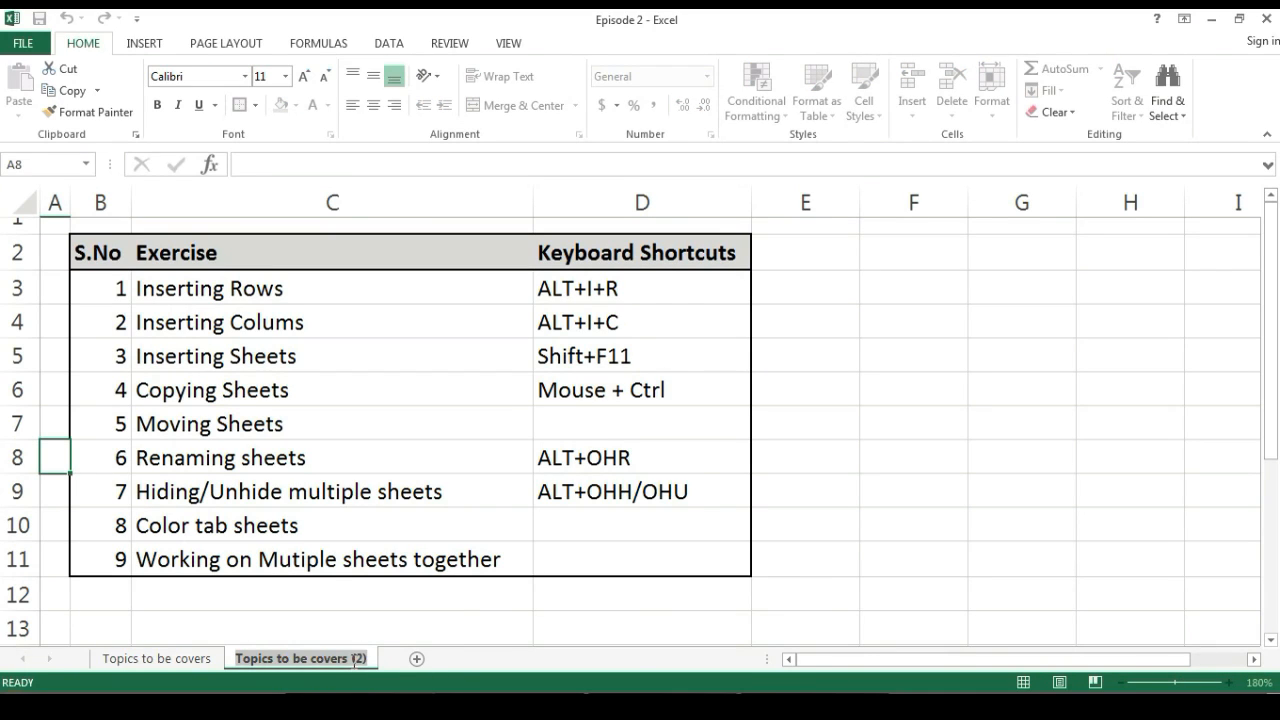
pyautogui.write('Hr')
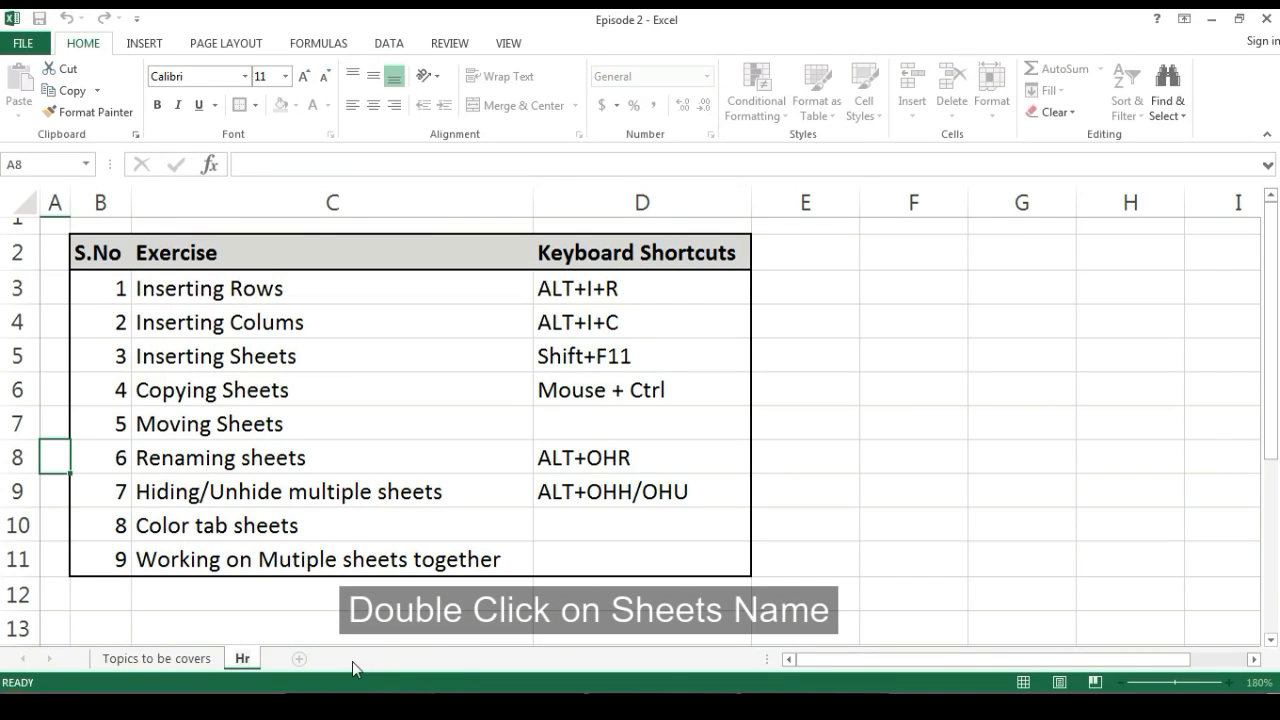
pyautogui.press('BackSpace')
pyautogui.press('BackSpace')
pyautogui.write('1')
pyautogui.press('Return')
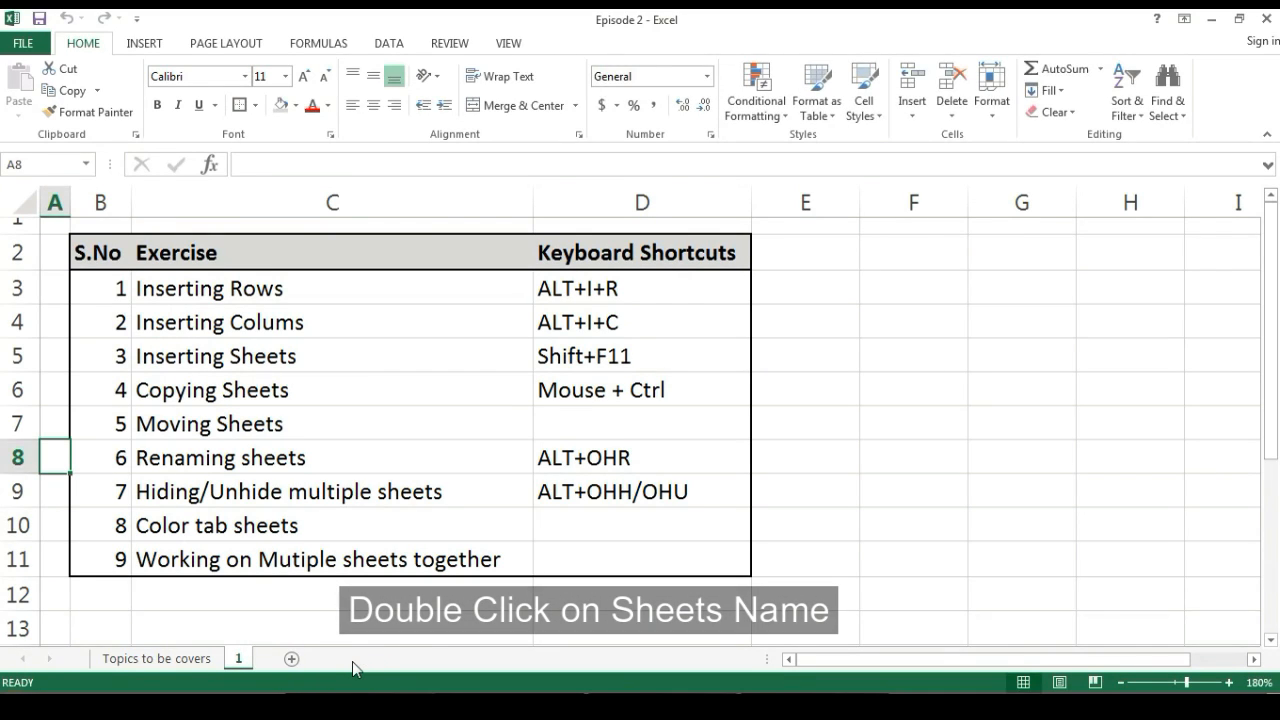
# - Open the name of sheet 1 for editing and accept it as it stands
pyautogui.click(195, 659)
pyautogui.click(240, 659)
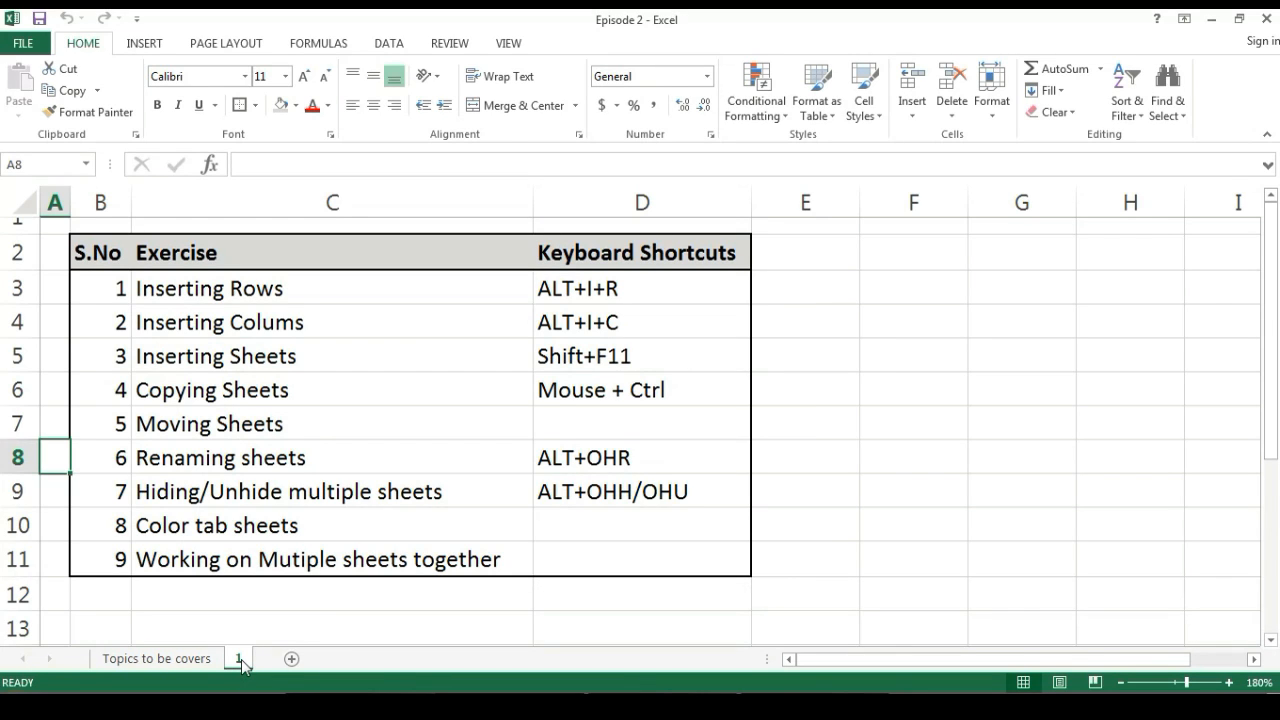
pyautogui.rightClick(242, 661)
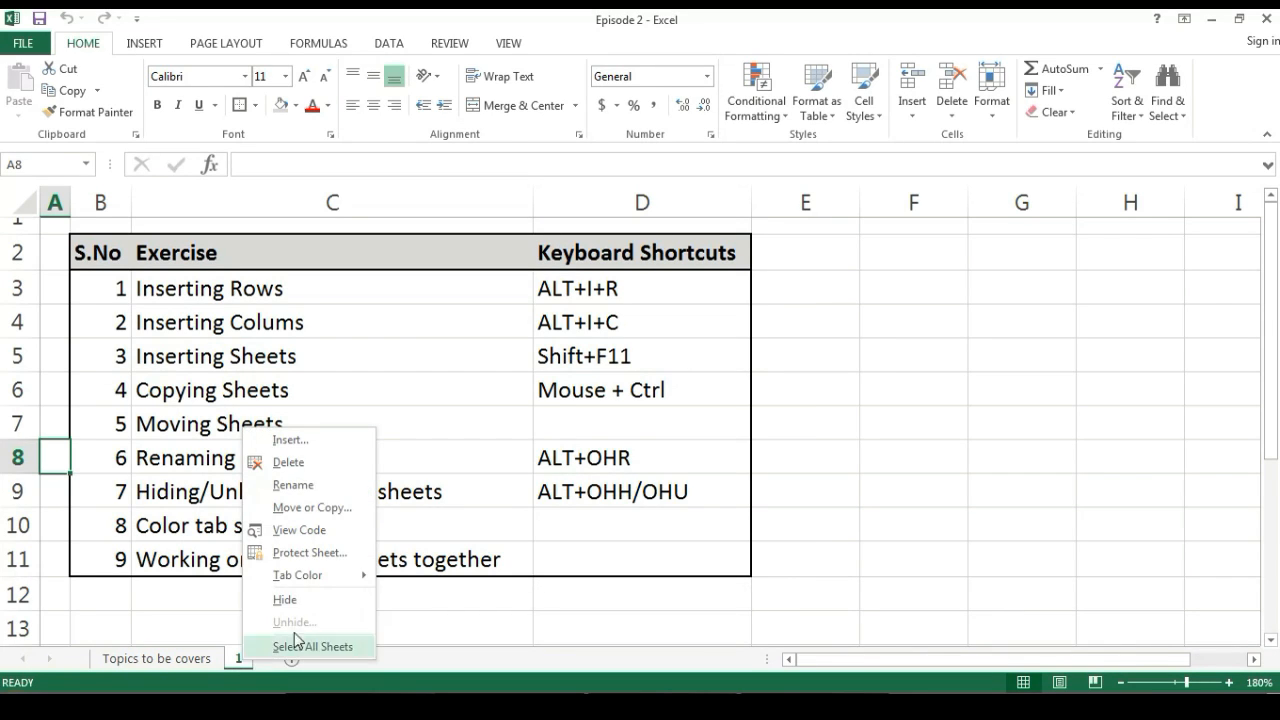
pyautogui.click(319, 484)
pyautogui.press('Return')
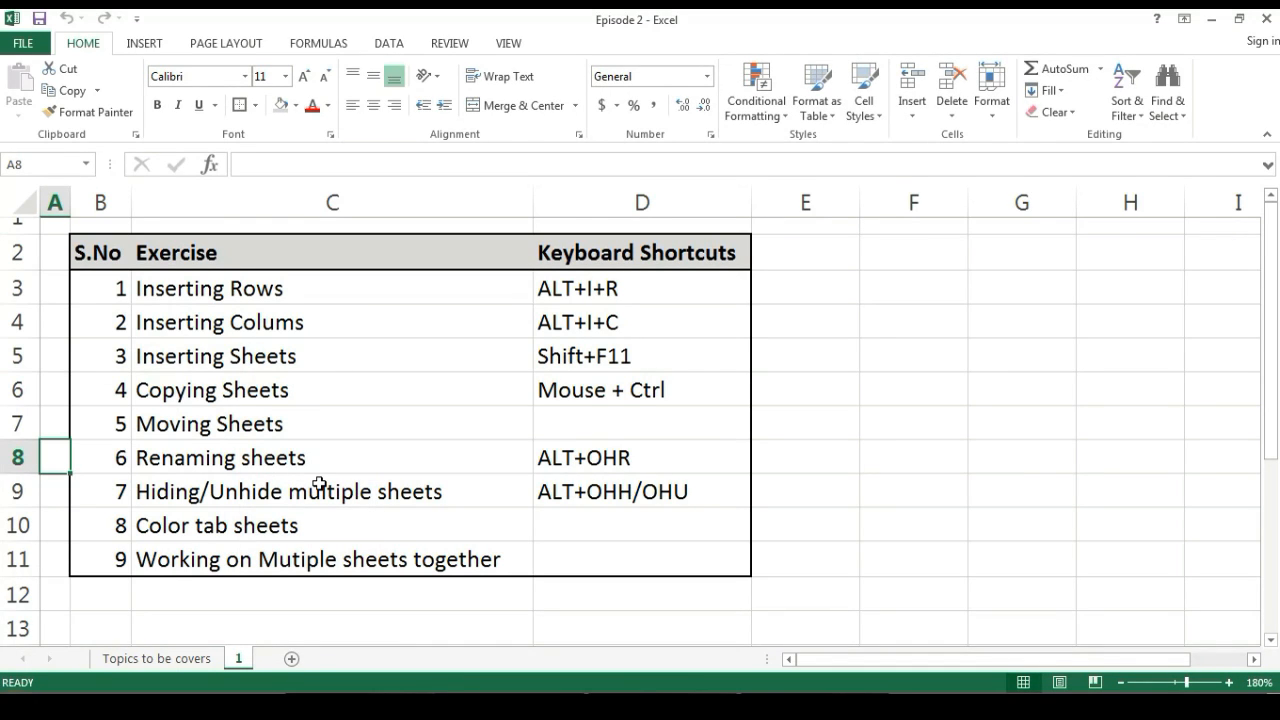
# - Rename the active sheet again, entering 1 as its name
pyautogui.hotkey('alt', 'o')
pyautogui.write('hr')
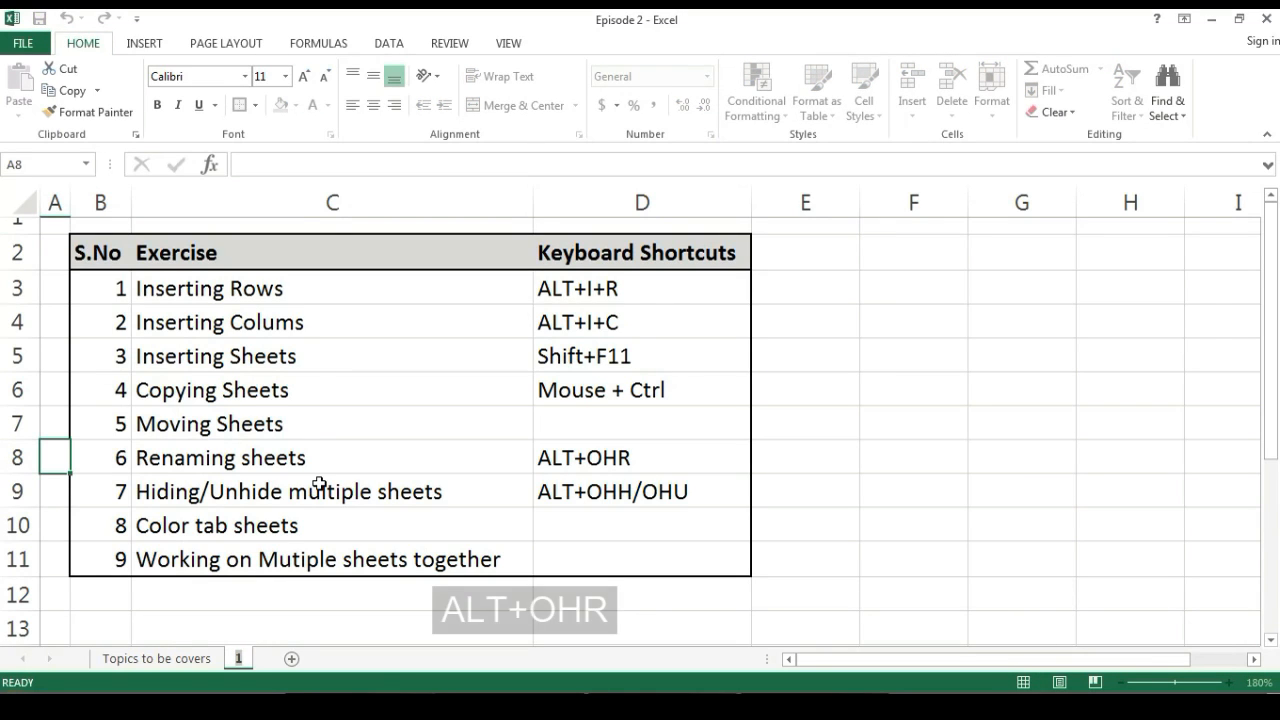
pyautogui.write('a')
pyautogui.hotkey('alt', 'o')
pyautogui.write('hr')
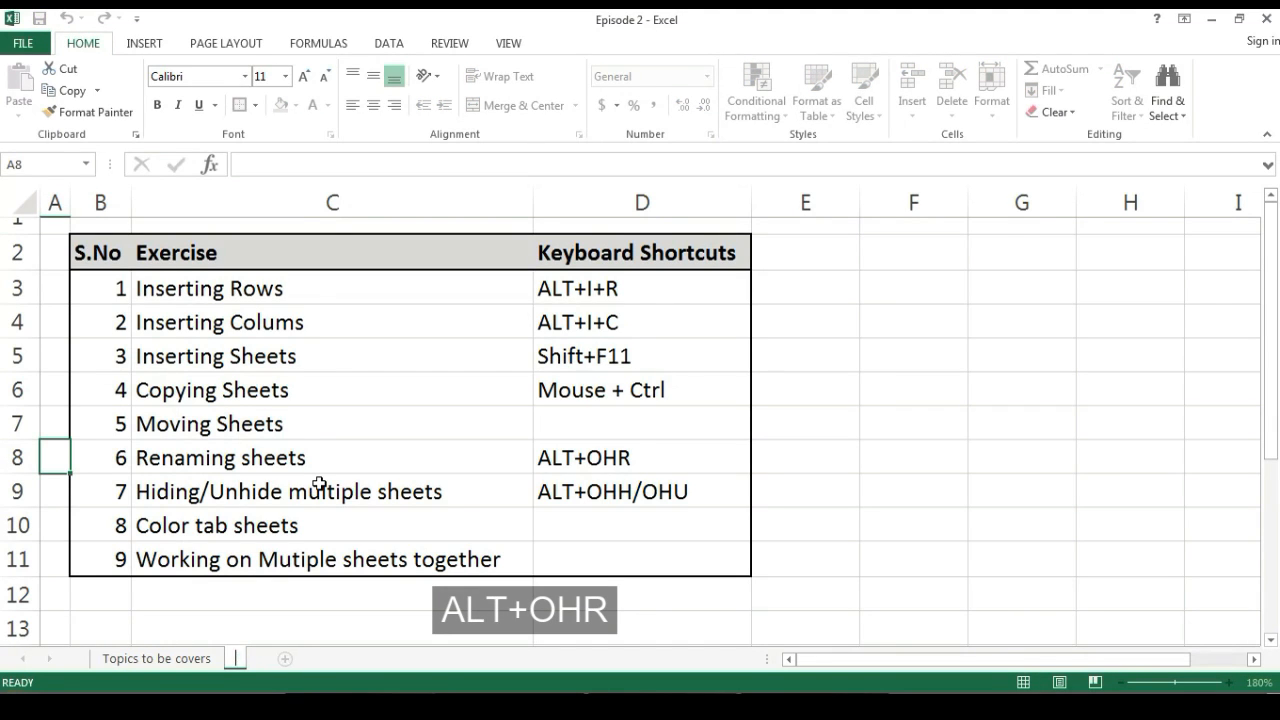
pyautogui.write('1')
pyautogui.press('Return')
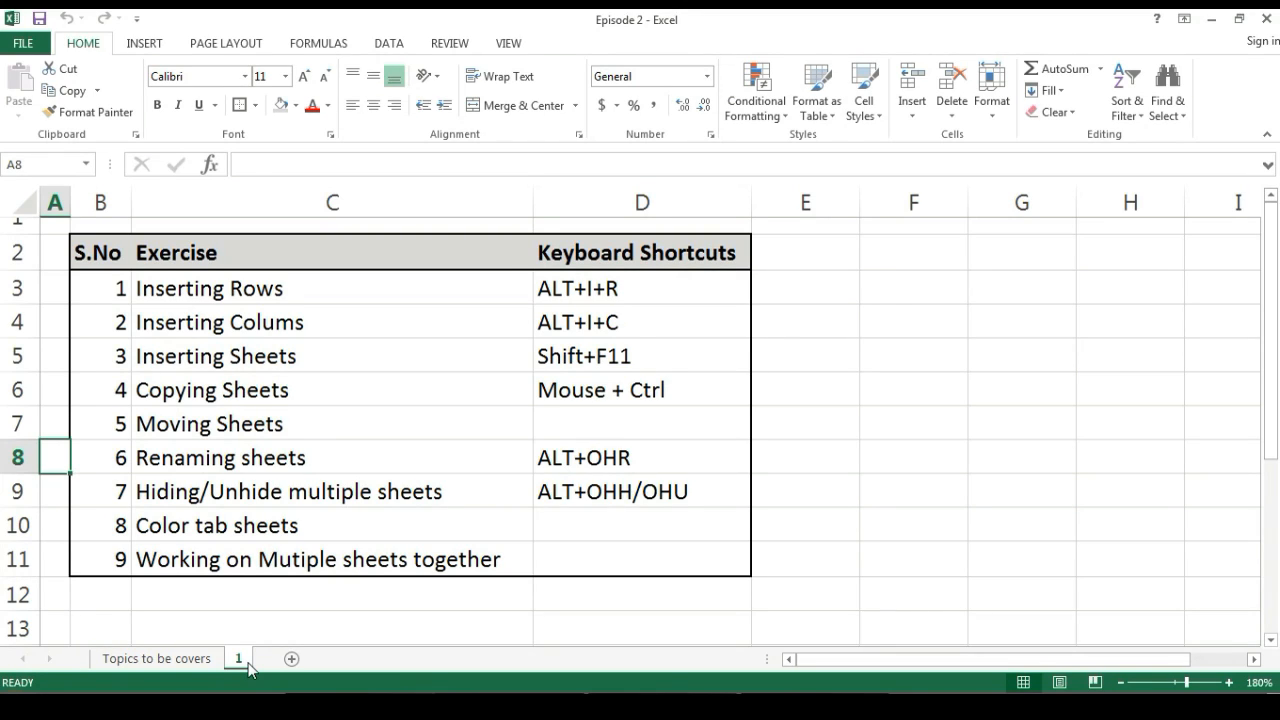
# - Select cell C12 and place a copy of sheet 1 directly after it
pyautogui.click(449, 597)
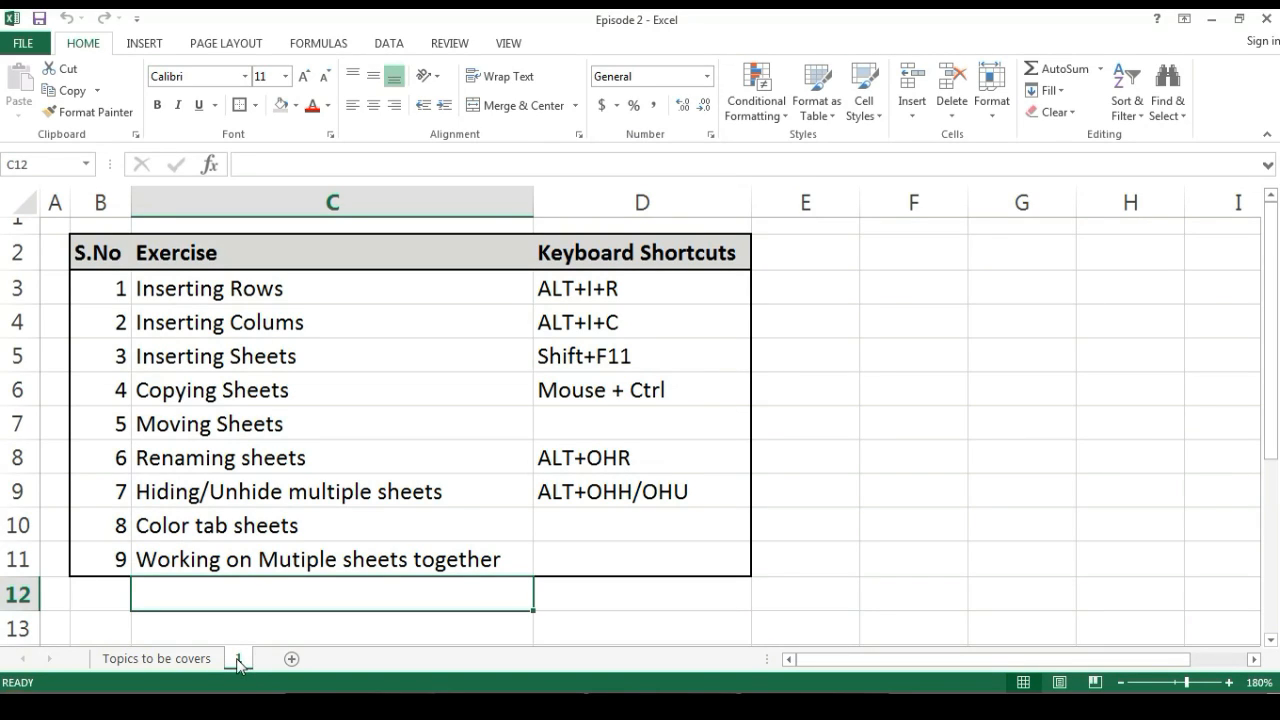
pyautogui.moveTo(238, 665); pyautogui.dragTo(274, 662)
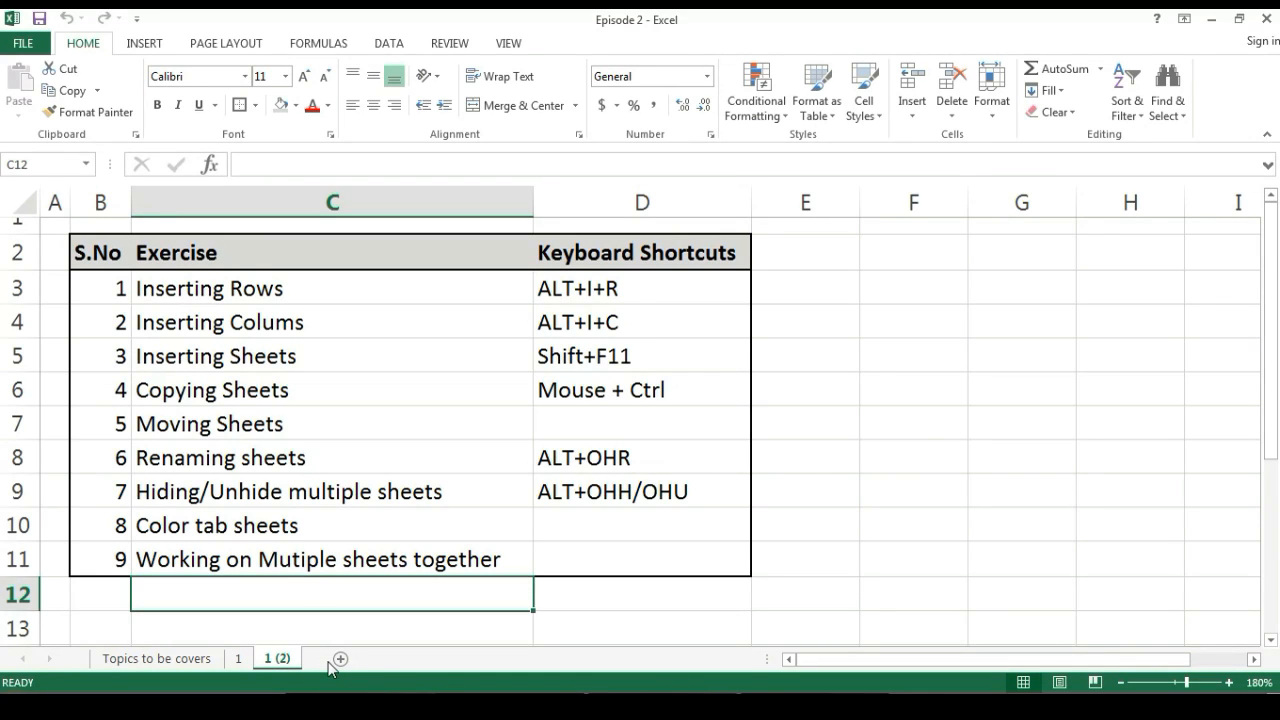
# - Place another copy of sheet 1 (2) directly after it and rename sheet 1 (2) as 2
pyautogui.moveTo(280, 660); pyautogui.dragTo(323, 661)
pyautogui.click(296, 664)
pyautogui.write('2')
pyautogui.press('Return')
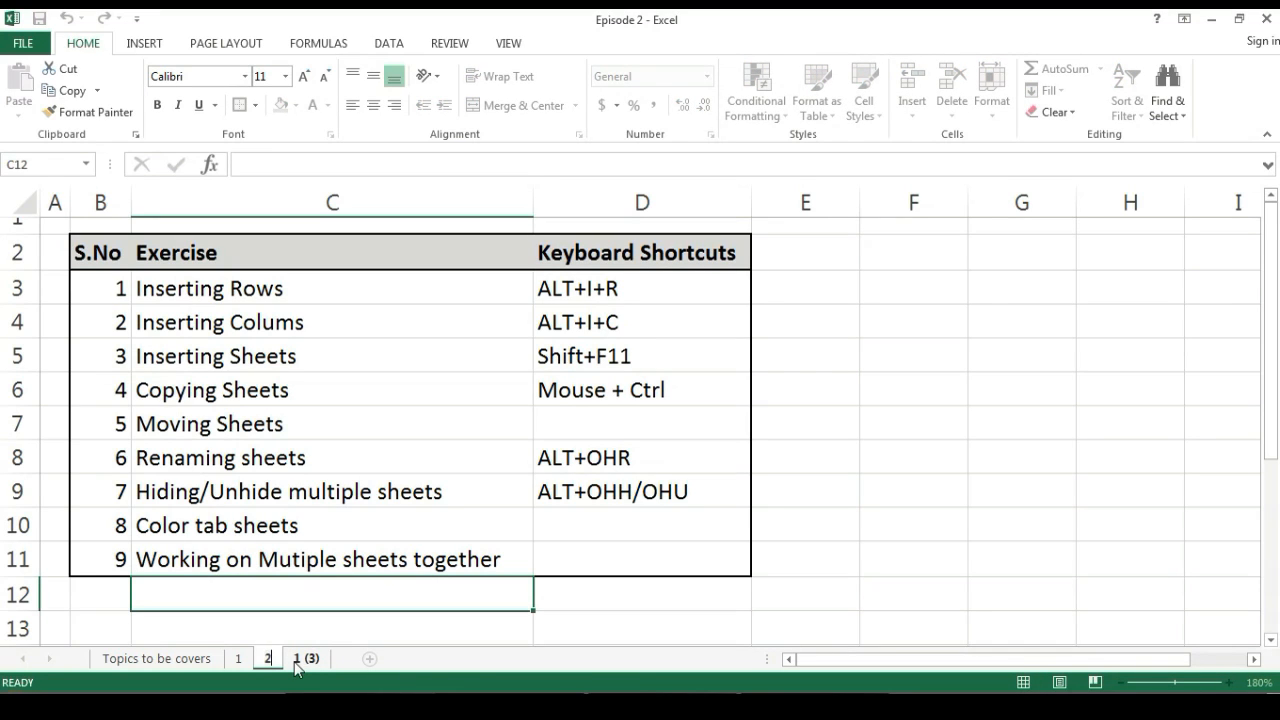
# - Rename the newest sheet copy, 1 (3), as 3
pyautogui.click(294, 664)
pyautogui.doubleClick(291, 666)
pyautogui.write('3')
pyautogui.press('Return')
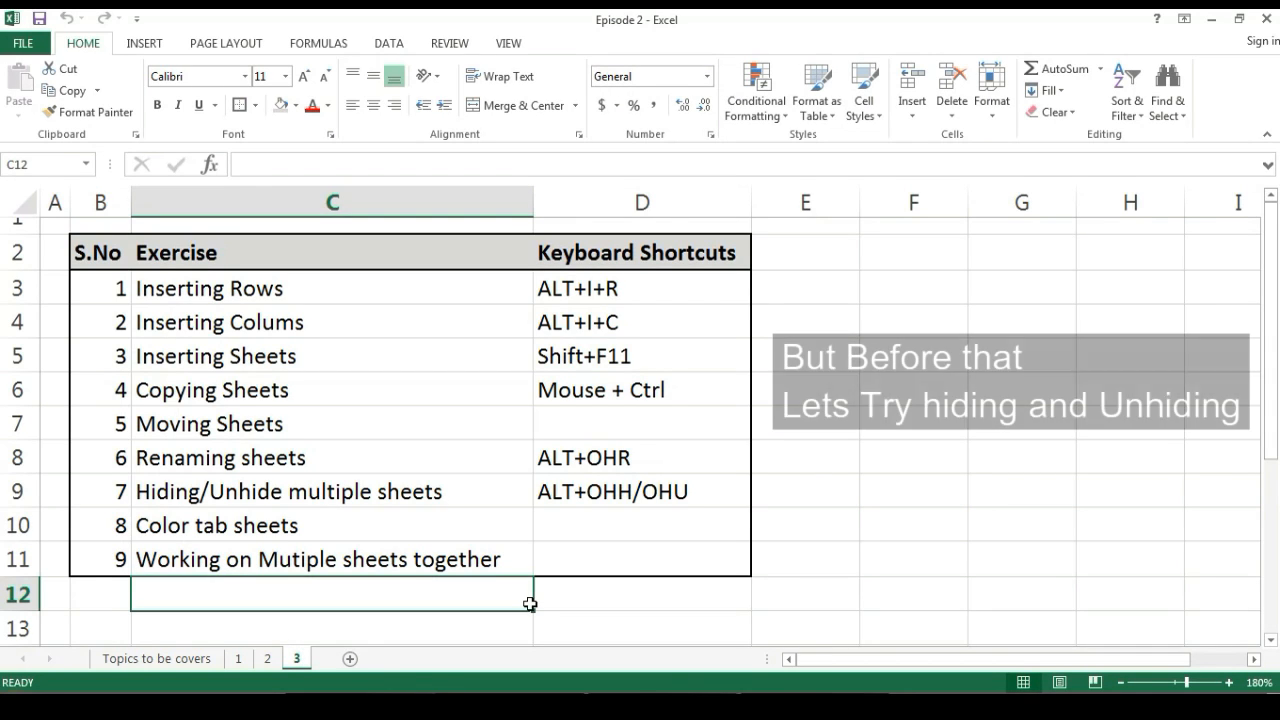
# - Select the non-adjacent sheets 1 and 3 together and hide both at once
pyautogui.click(239, 659)
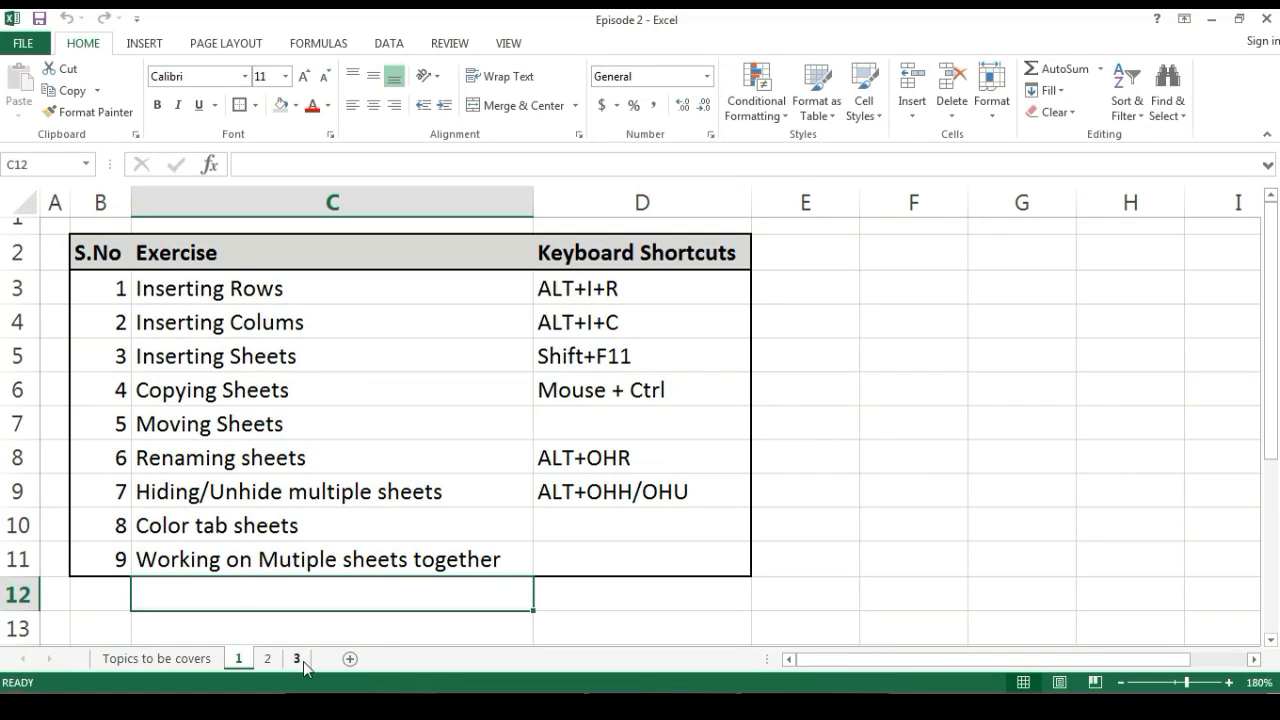
pyautogui.rightClick(246, 659)
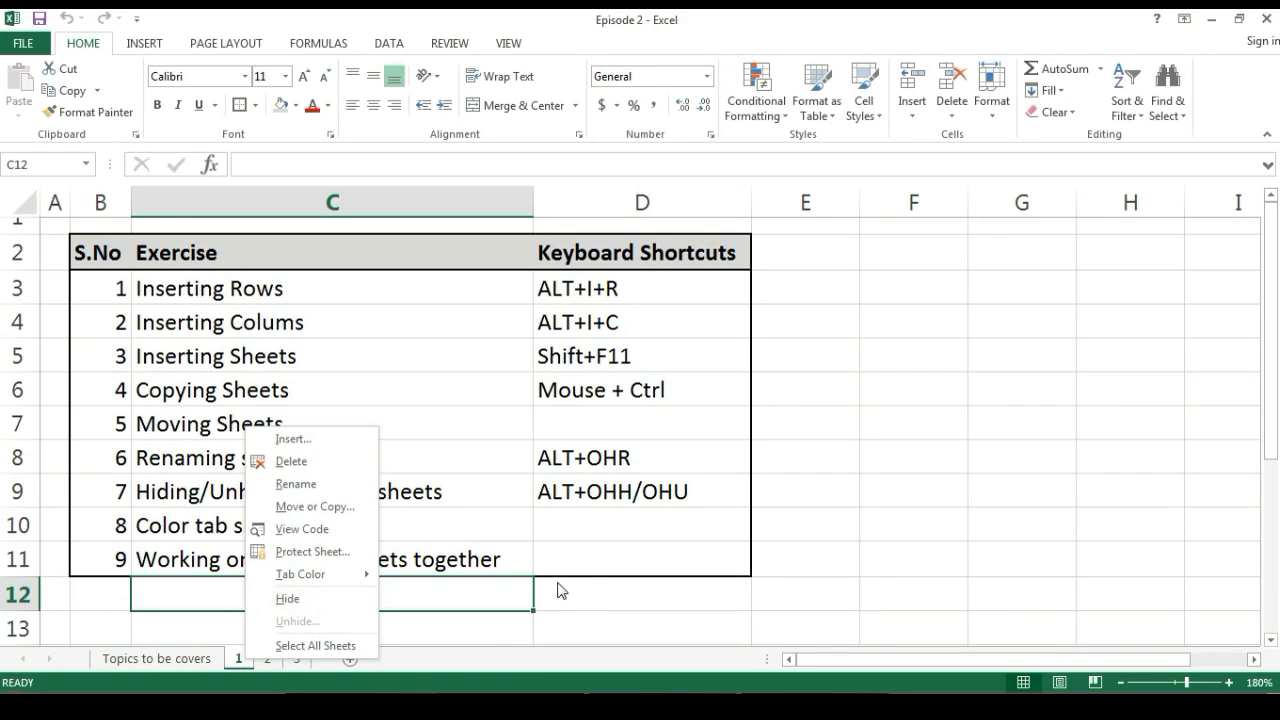
pyautogui.click(528, 609)
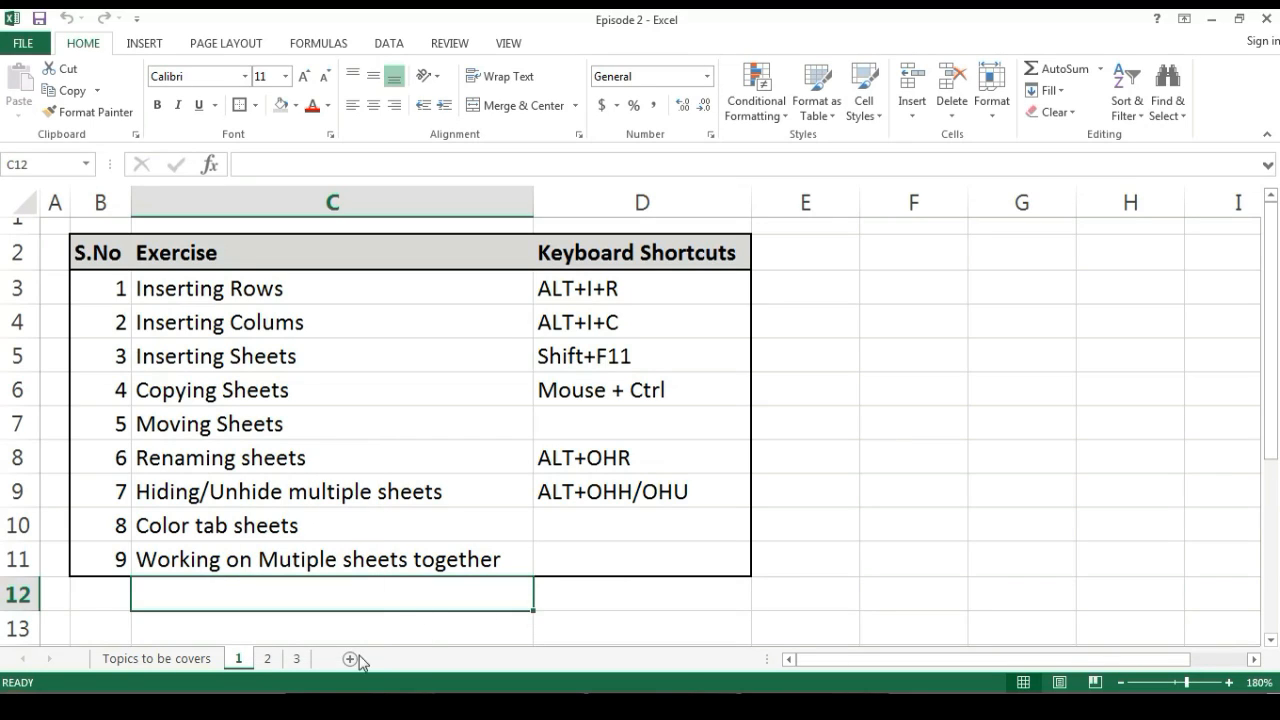
pyautogui.keyDown('ctrl'); pyautogui.click(296, 659); pyautogui.keyUp('ctrl')
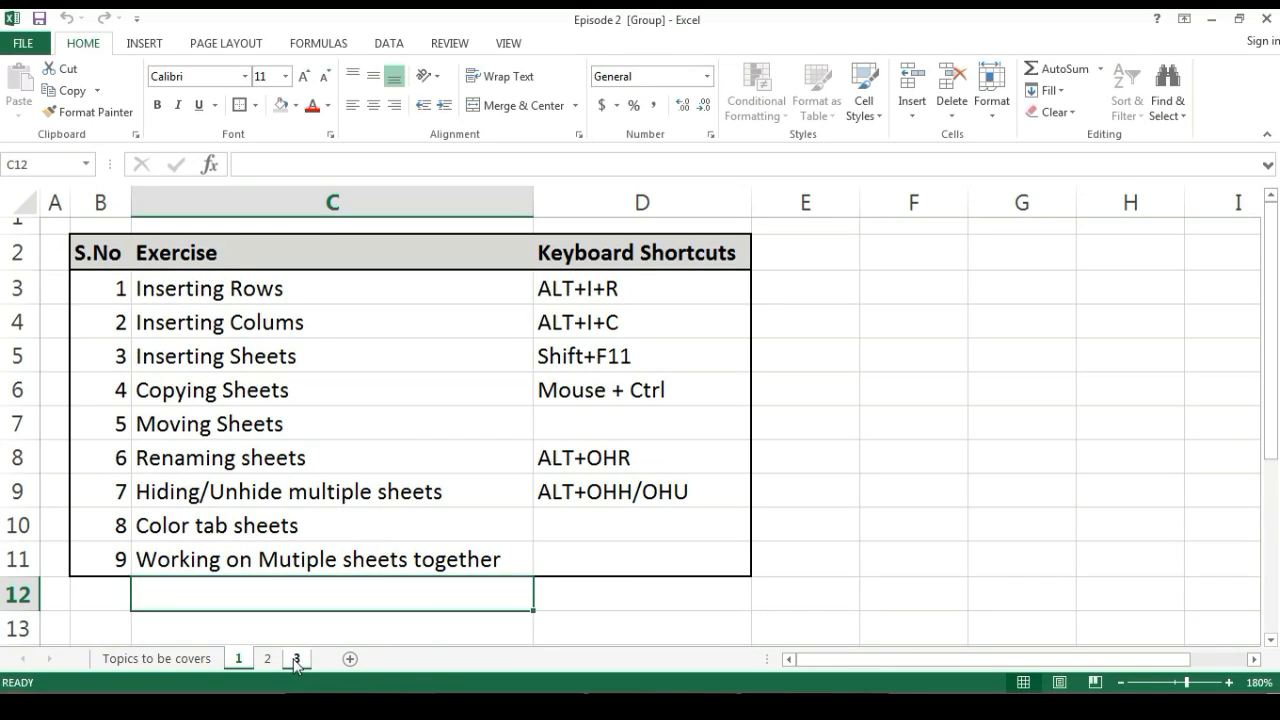
pyautogui.rightClick(295, 662)
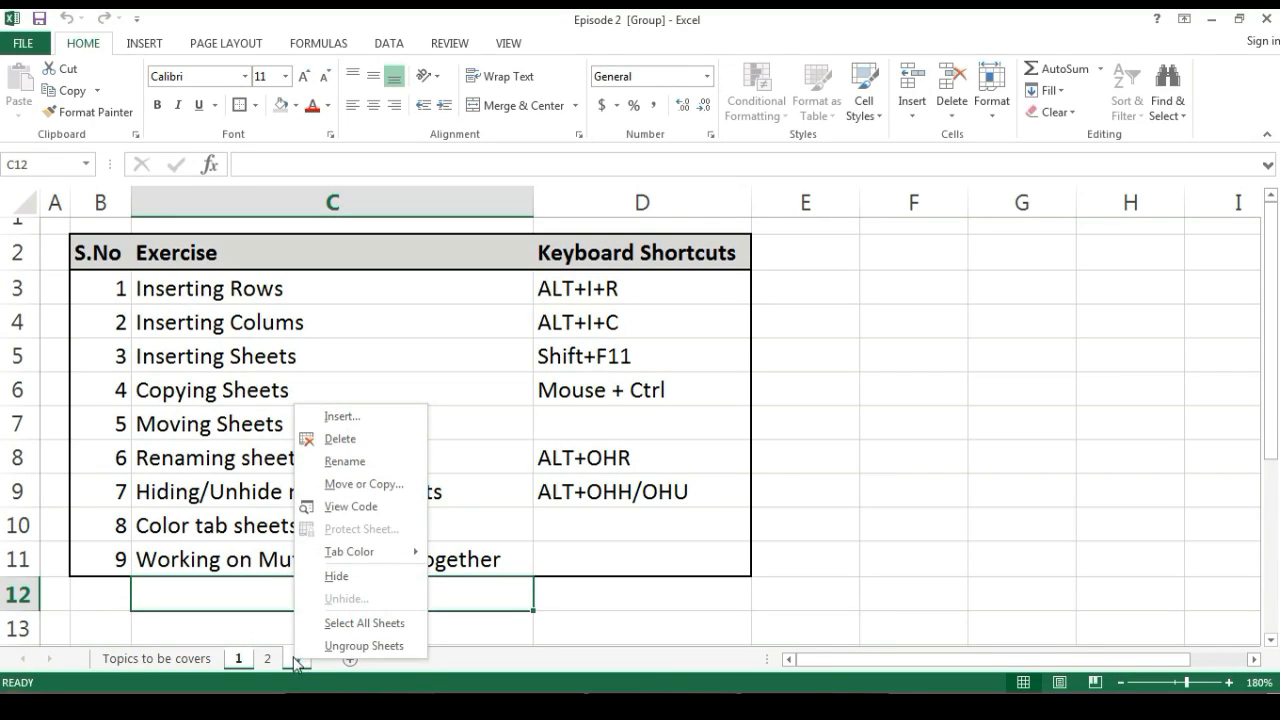
pyautogui.click(335, 577)
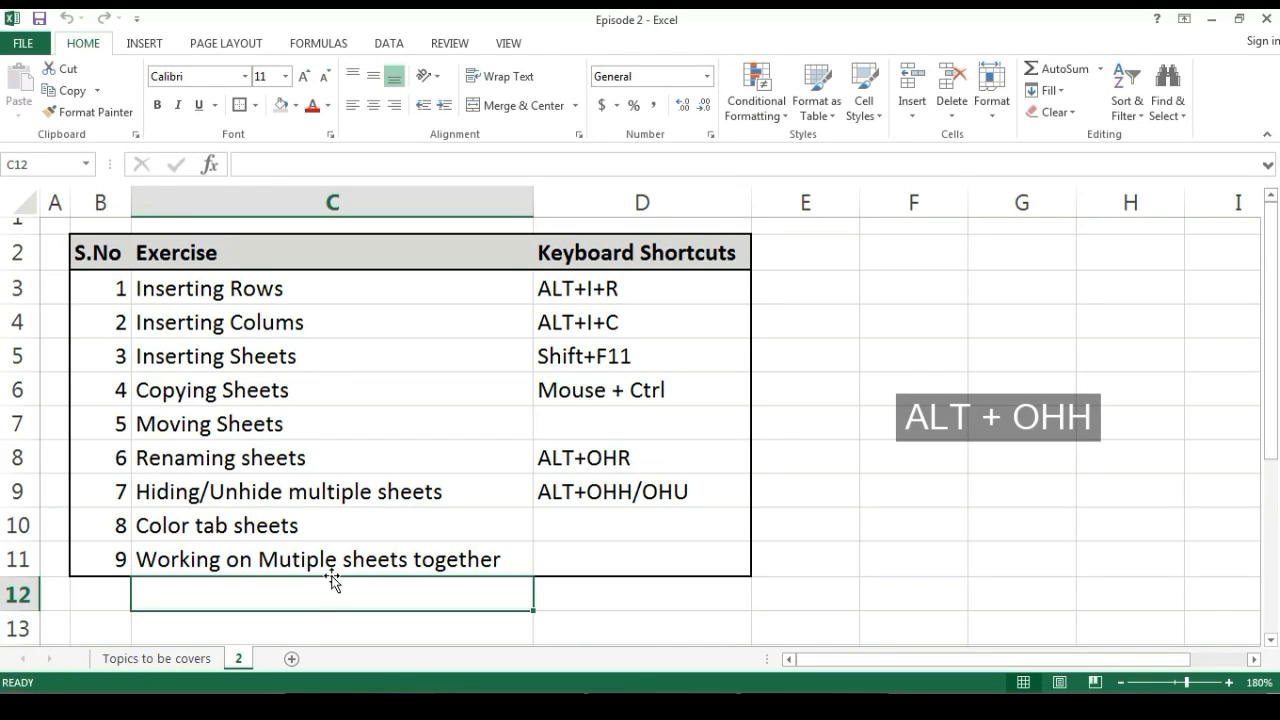
# - Hide sheet 2 as well, leaving only the Topics to be covers sheet
pyautogui.hotkey('alt', 'o')
pyautogui.press('h')
pyautogui.press('h')
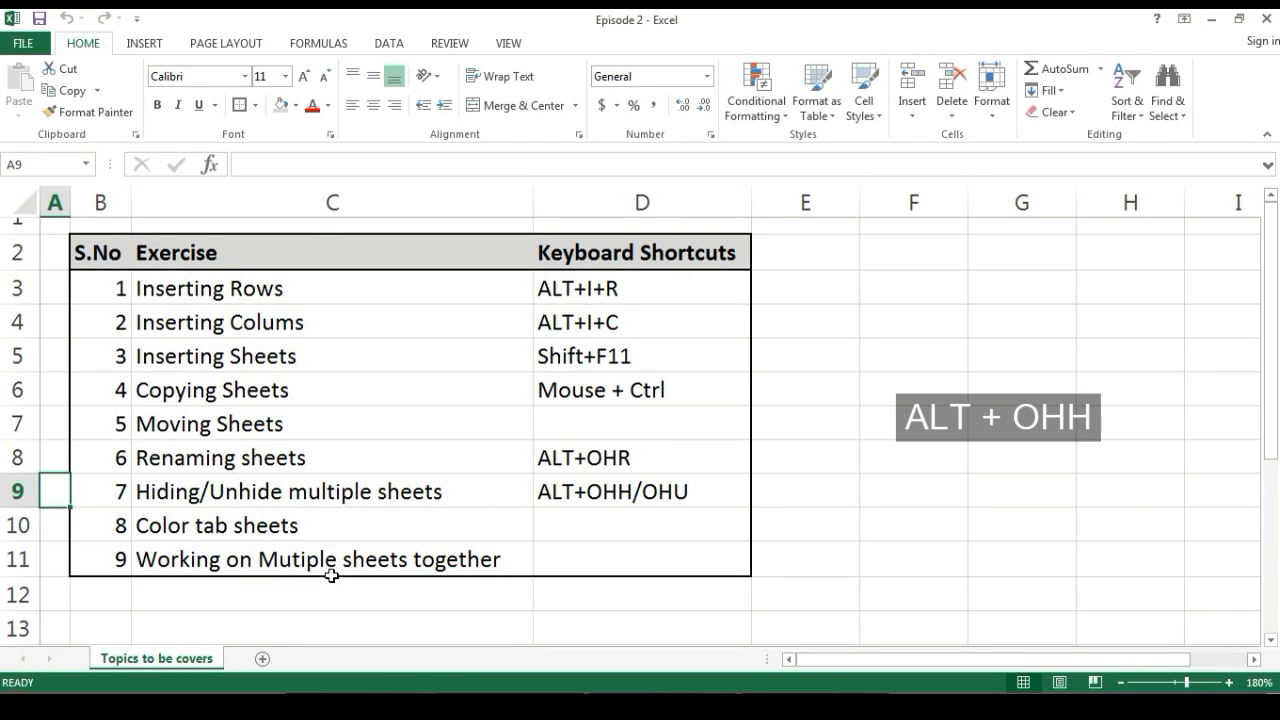
# - Unhide sheet 1 and sheet 2, one at a time
pyautogui.rightClick(207, 664)
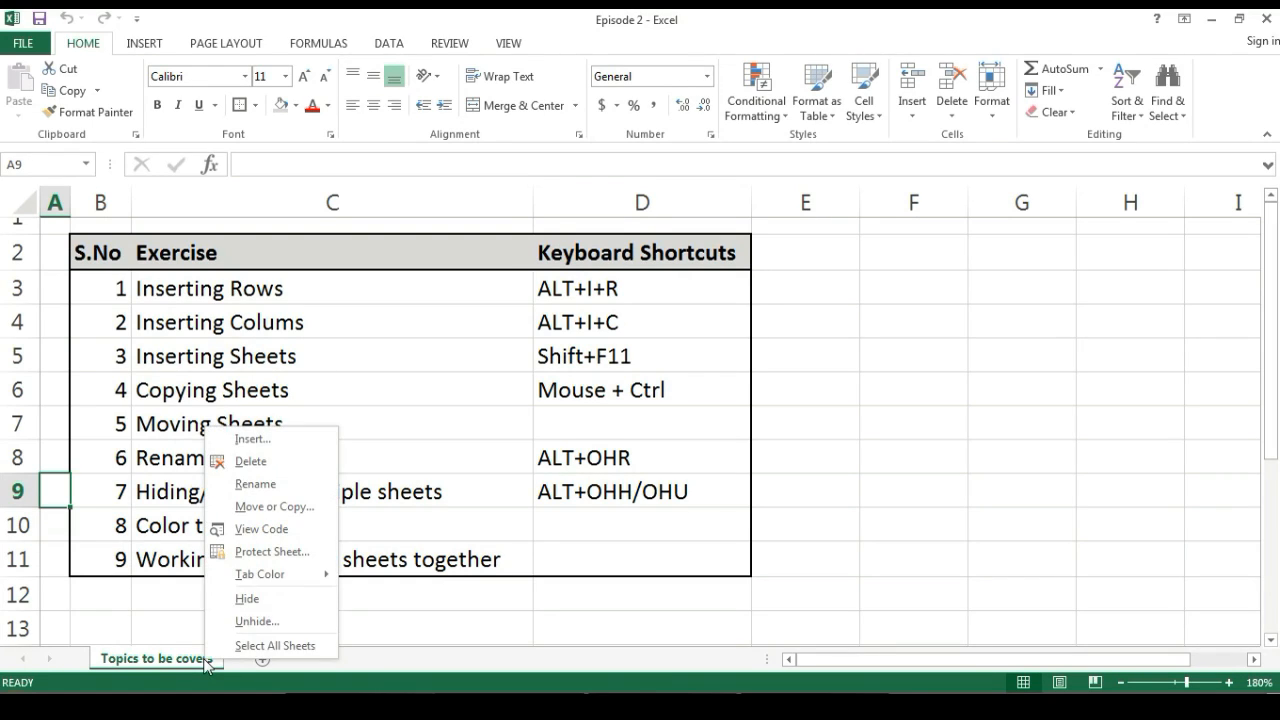
pyautogui.click(310, 624)
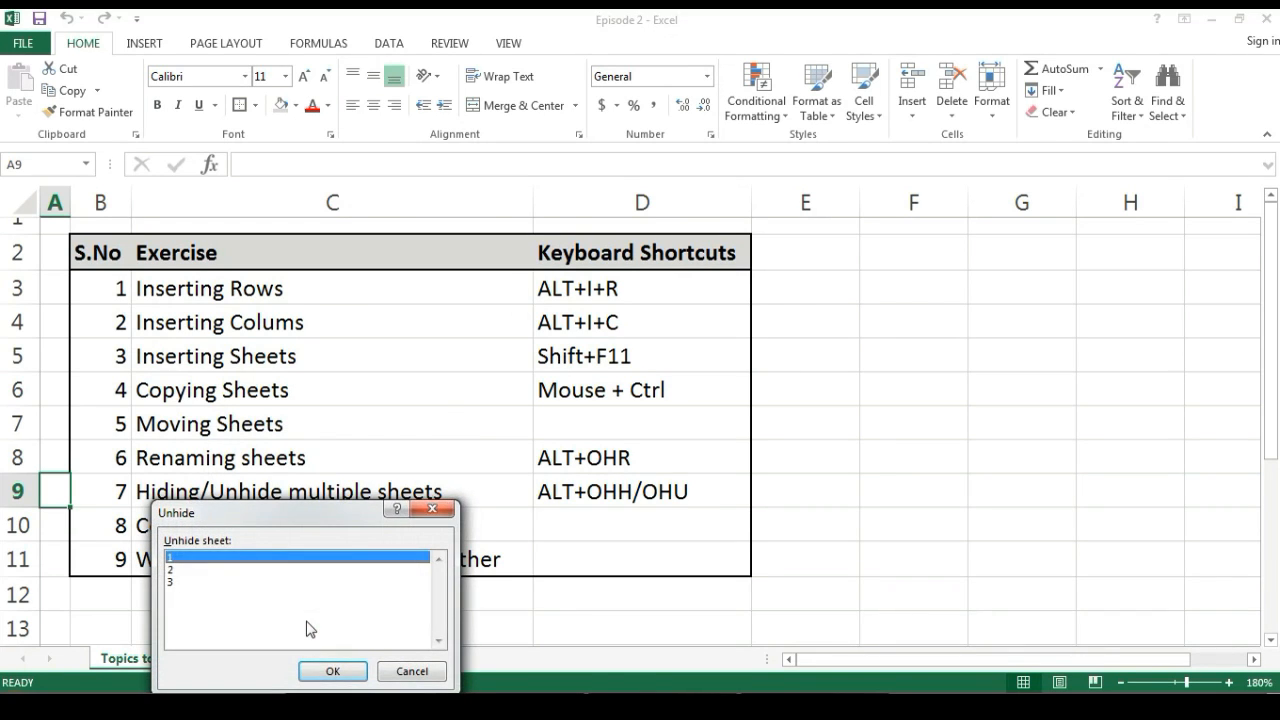
pyautogui.click(332, 672)
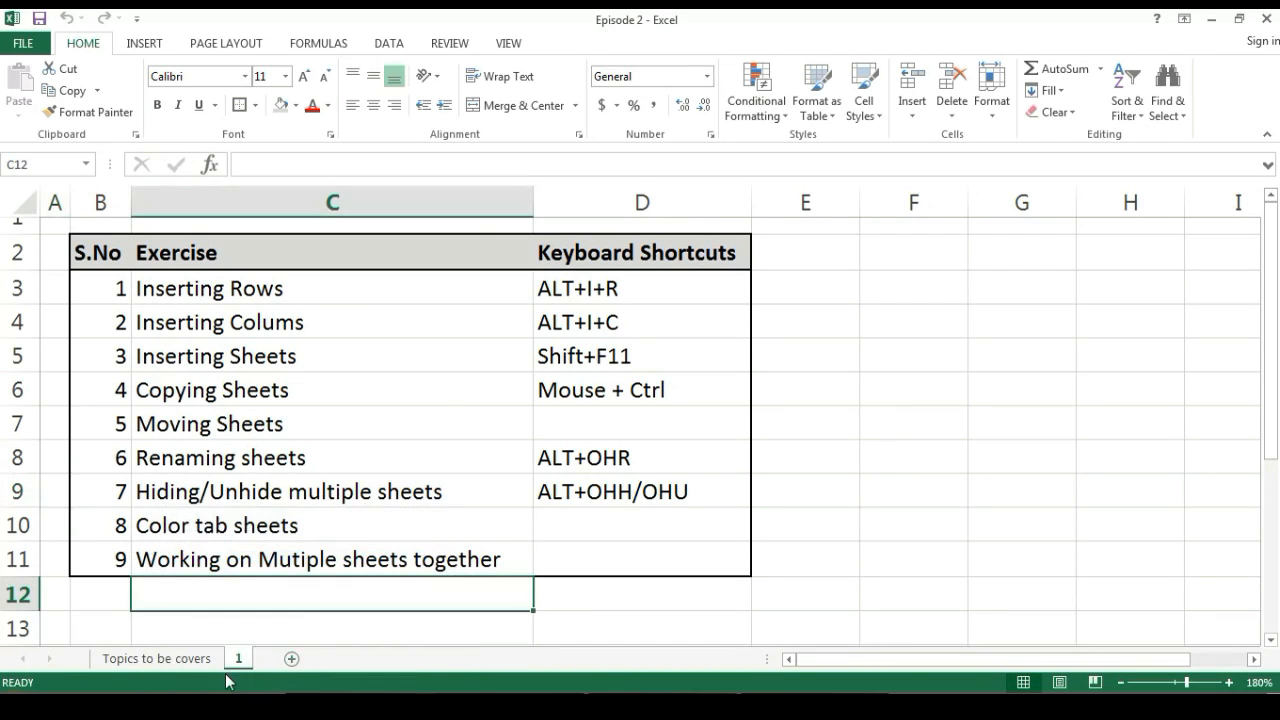
pyautogui.rightClick(240, 668)
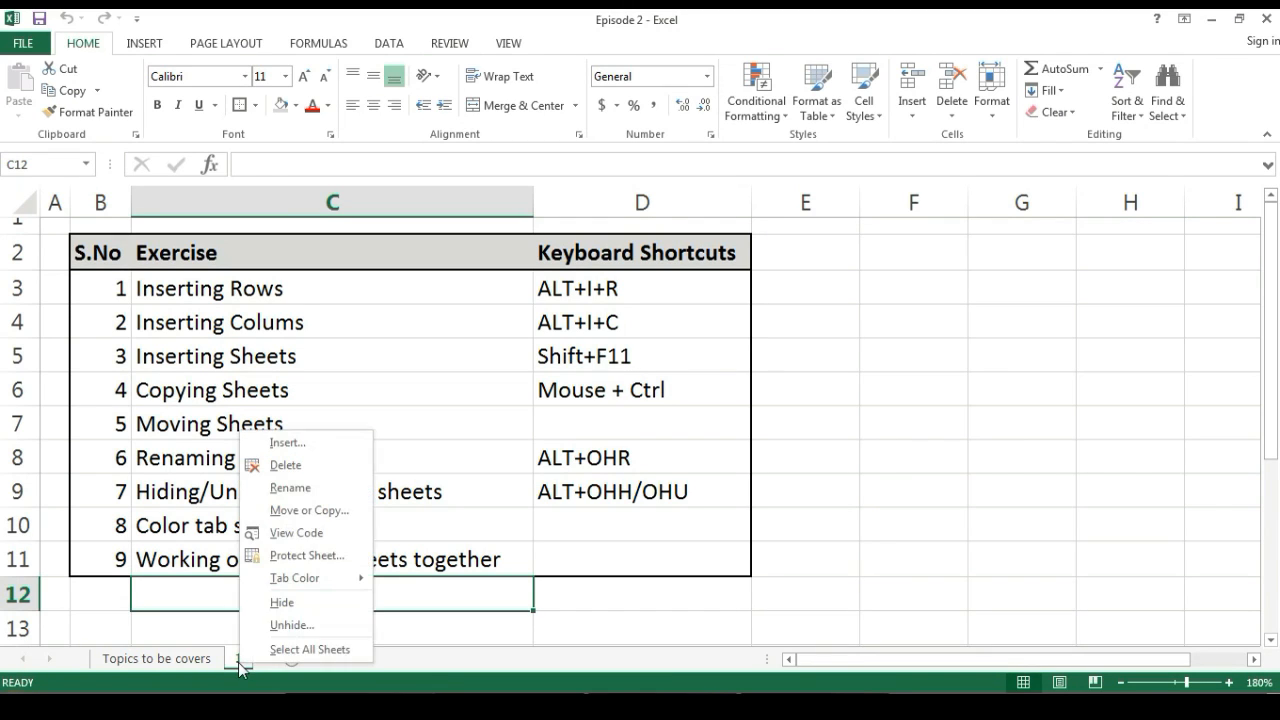
pyautogui.click(306, 619)
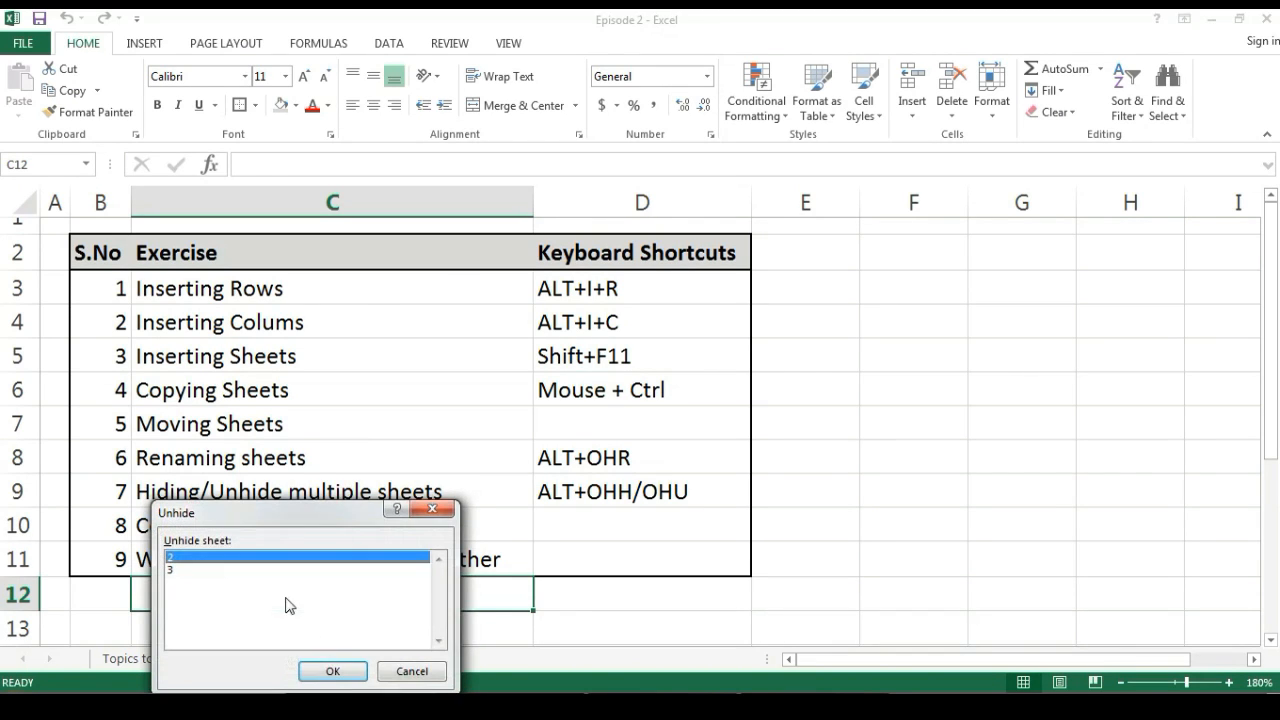
pyautogui.click(331, 671)
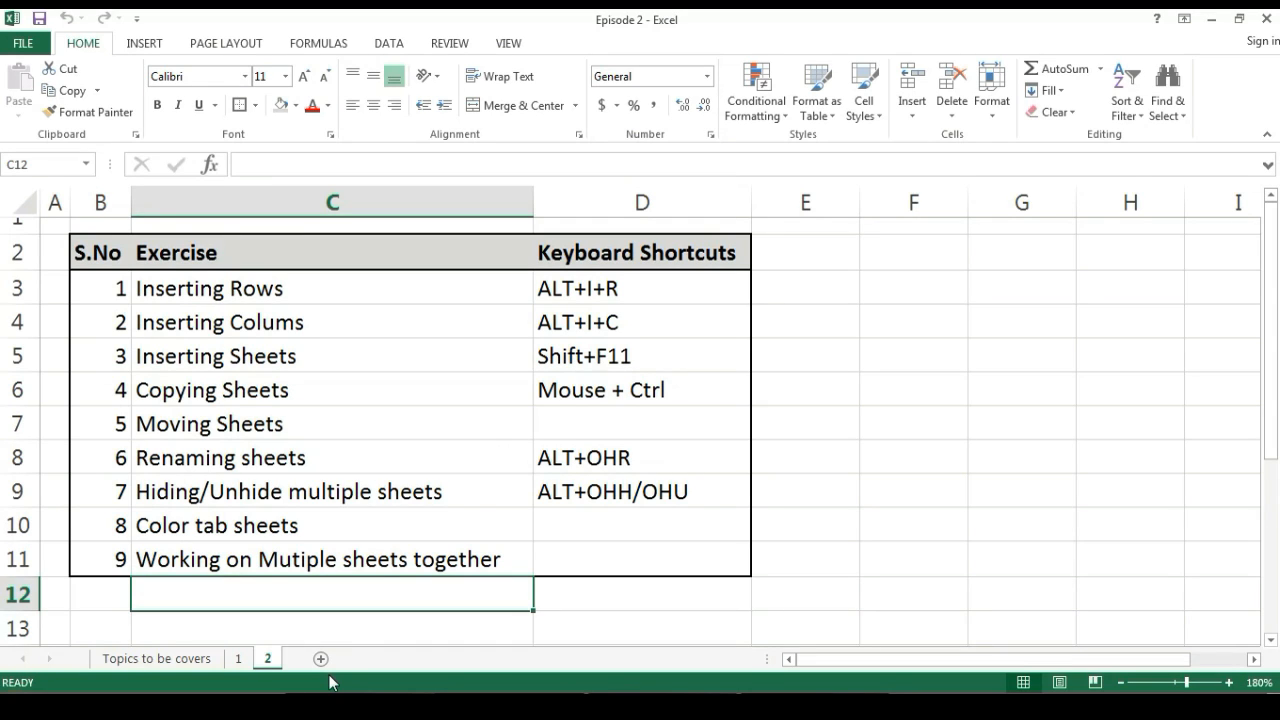
# - Unhide the last remaining hidden sheet, 3
pyautogui.press('alt')
pyautogui.press('o')
pyautogui.press('h')
pyautogui.press('u')
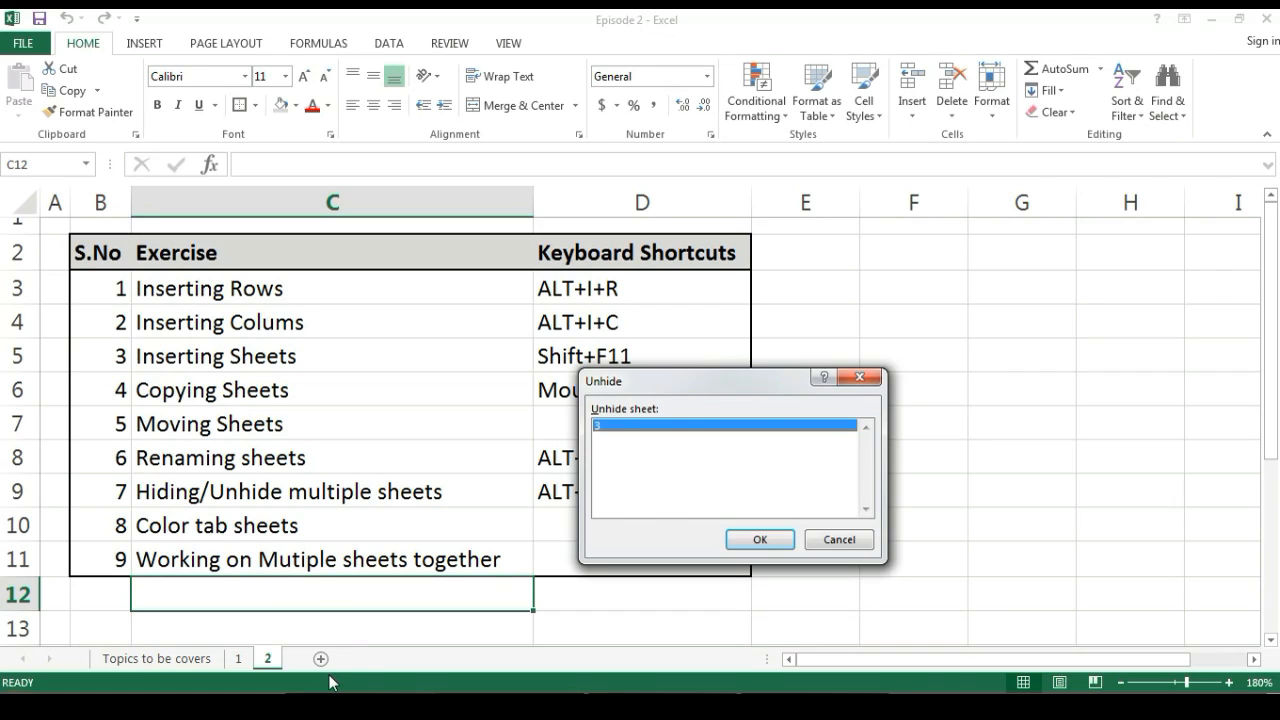
pyautogui.press('Return')
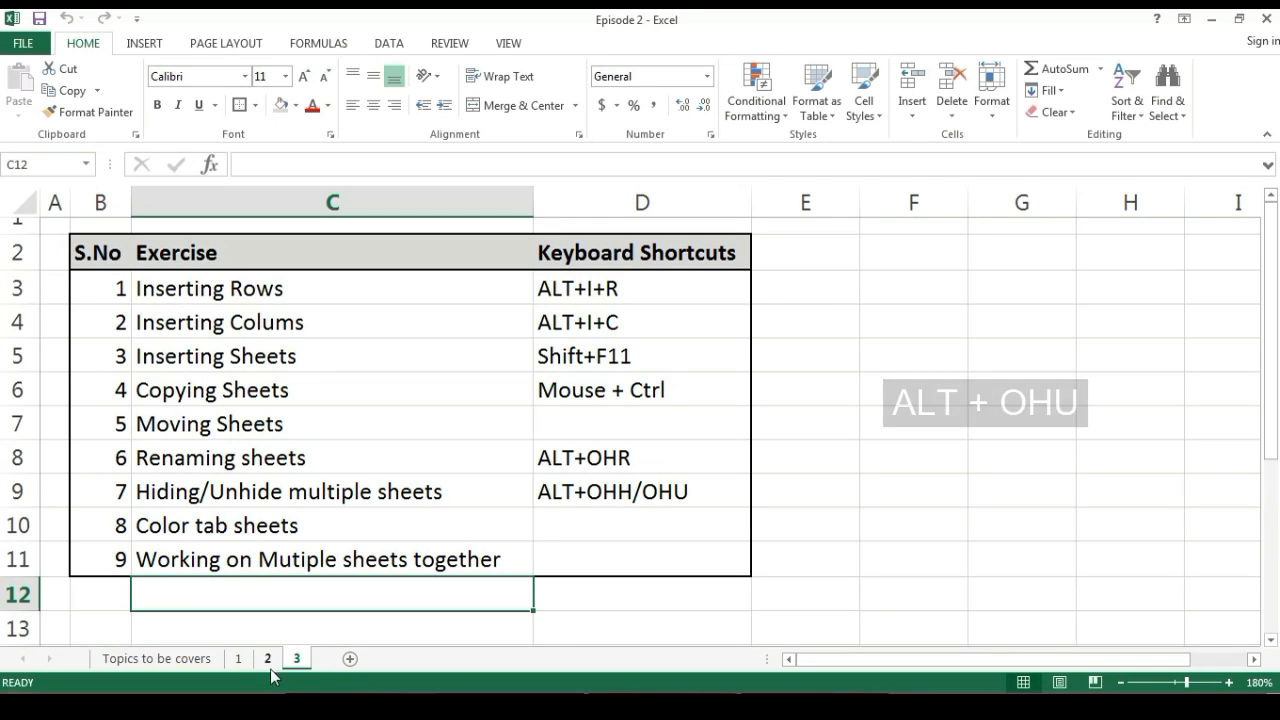
# - Group sheets 1 to 3, color their tabs yellow, and return to the Topics to be covers sheet
pyautogui.click(240, 659)
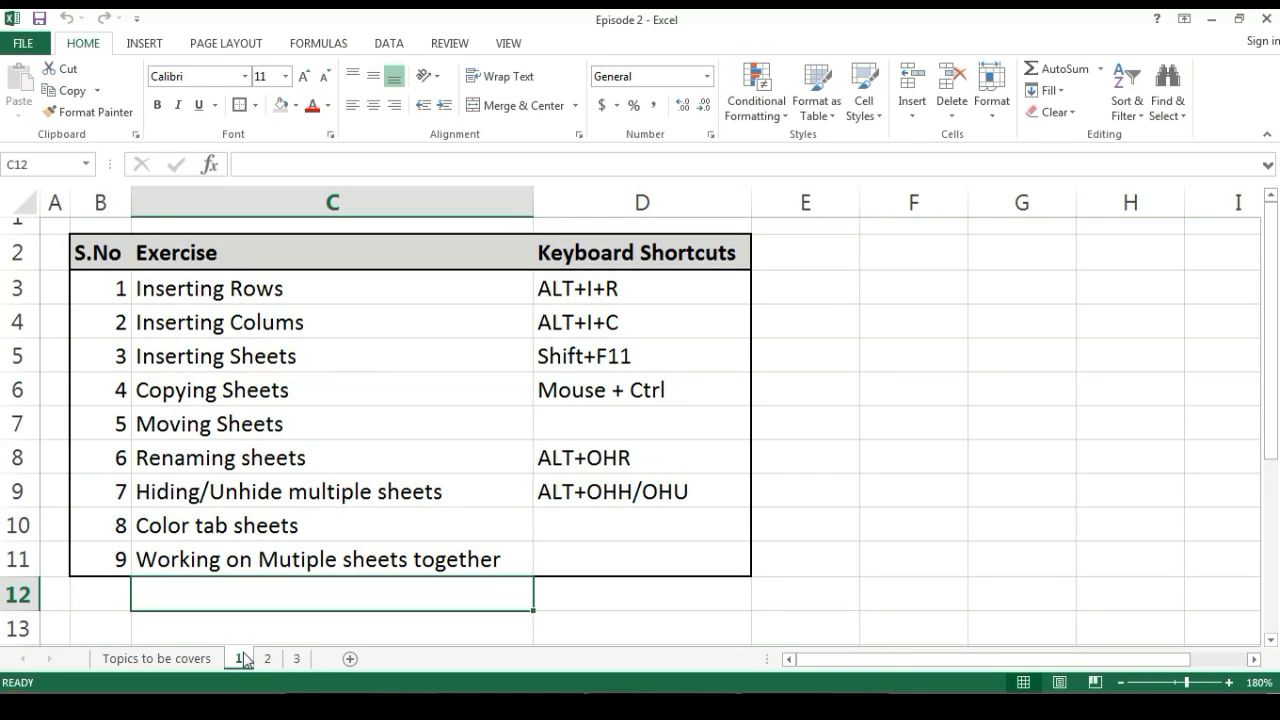
pyautogui.keyDown('shift'); pyautogui.click(297, 659); pyautogui.keyUp('shift')
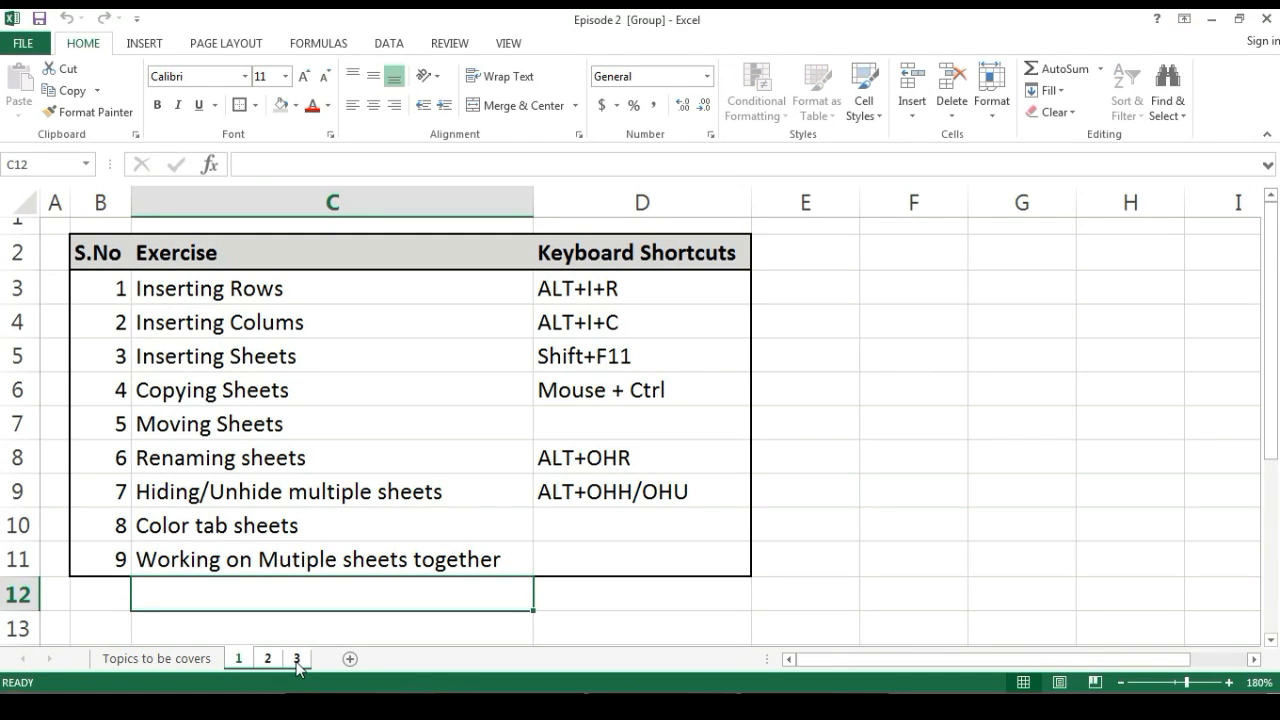
pyautogui.rightClick(297, 662)
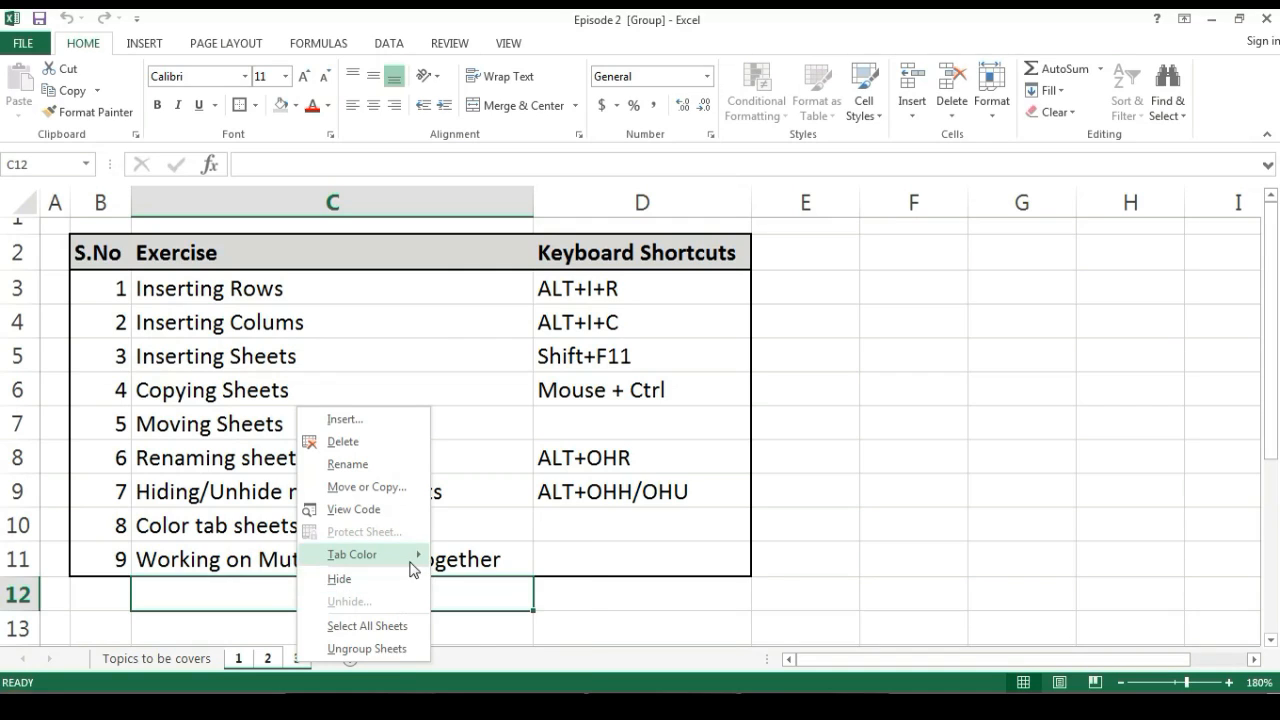
pyautogui.moveTo(413, 568)
pyautogui.click(487, 631)
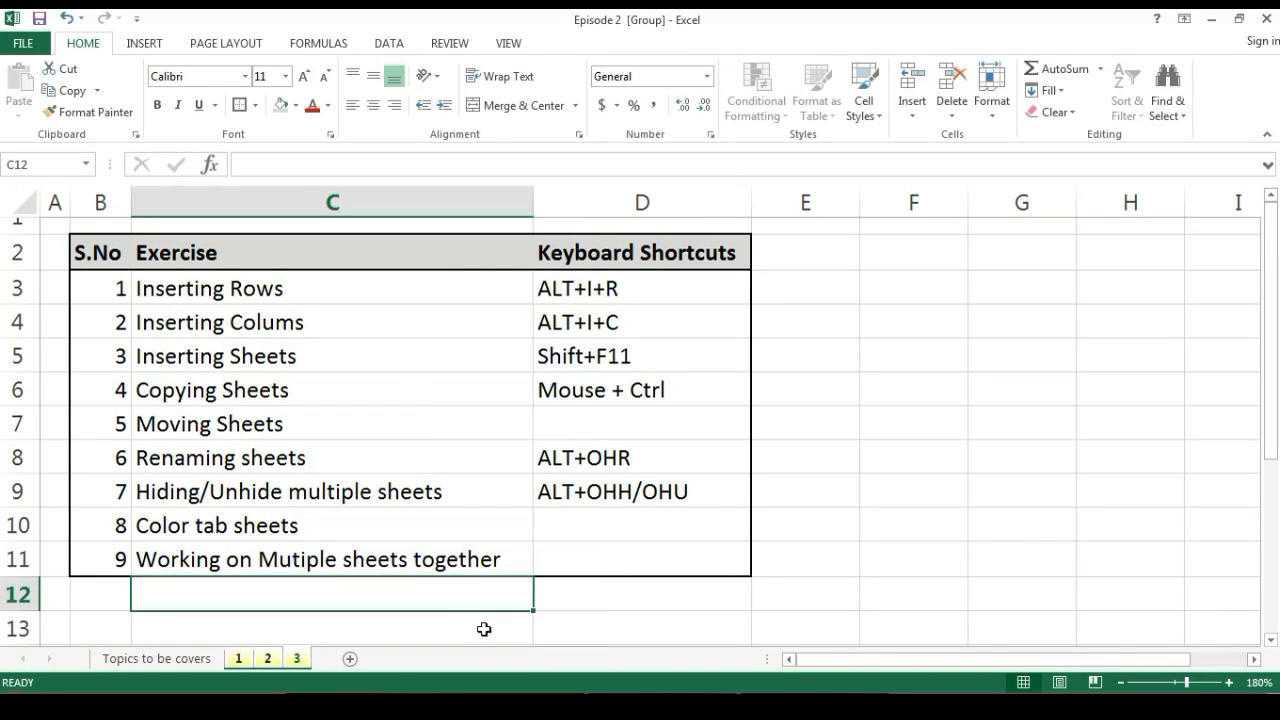
pyautogui.click(195, 662)
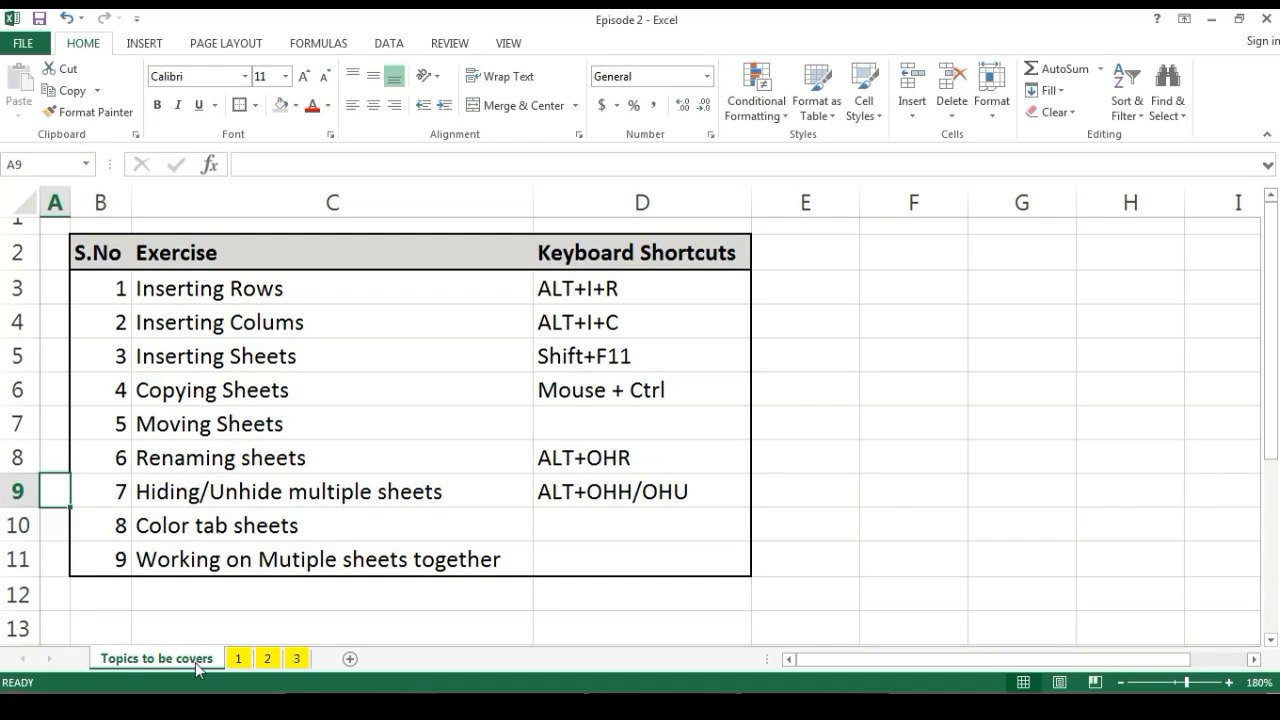
pyautogui.press('Down')
pyautogui.press('Down')
pyautogui.press('Down')
pyautogui.press('Right')
pyautogui.press('Right')
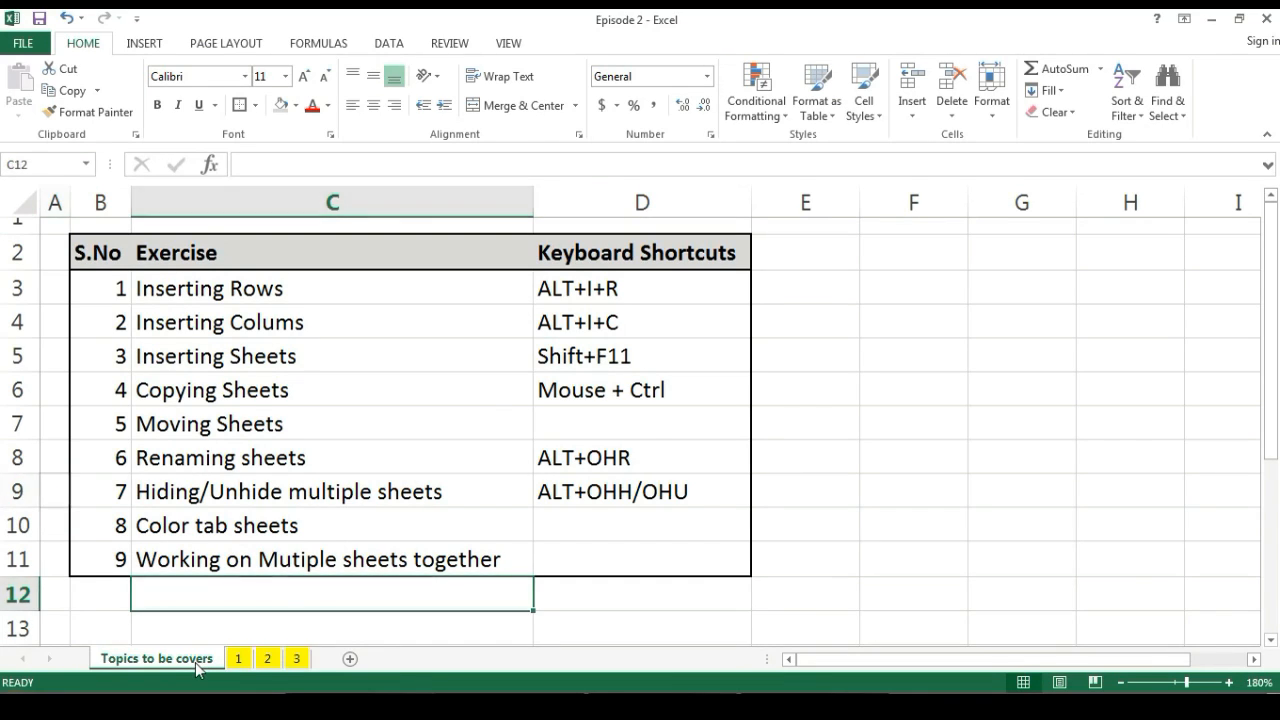
pyautogui.press('Up')
pyautogui.press('Up')
pyautogui.press('Up')
pyautogui.press('Left')
pyautogui.press('Left')
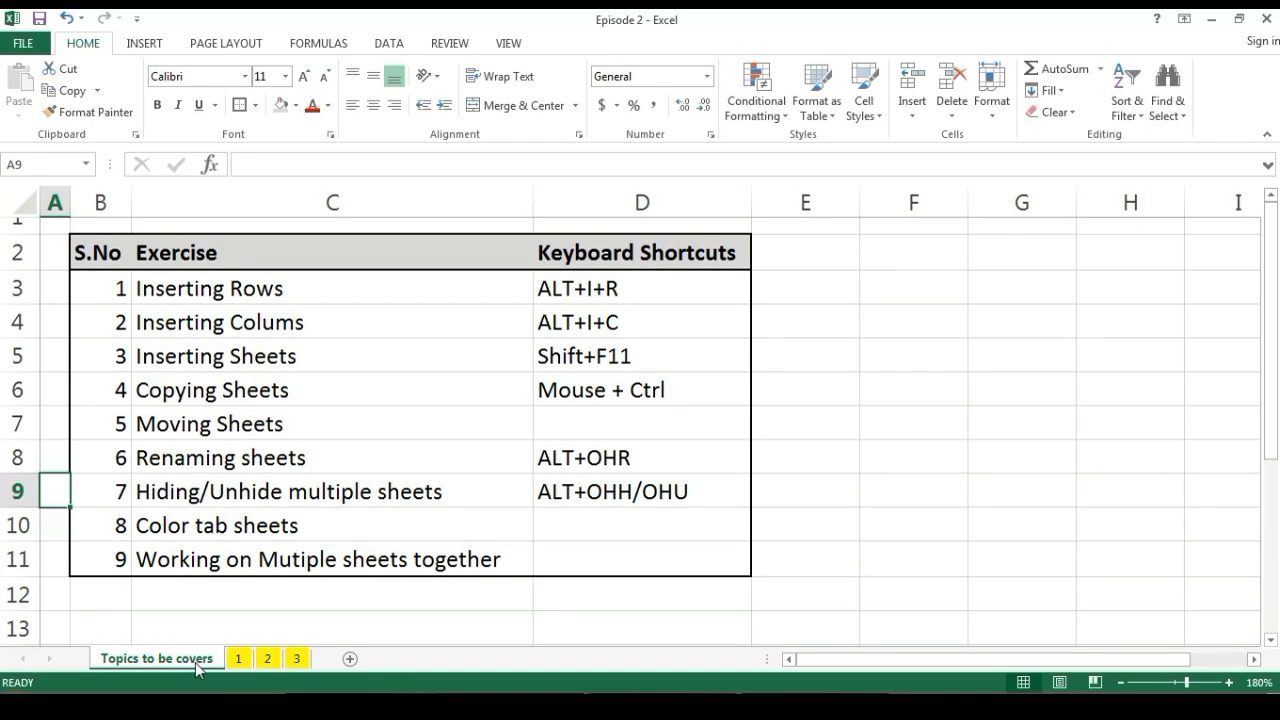
# - Select cell C12 below the exercise table on the Topics to be covers sheet
pyautogui.press('Down')
pyautogui.press('Down')
pyautogui.press('Down')
pyautogui.press('Right')
pyautogui.press('Right')
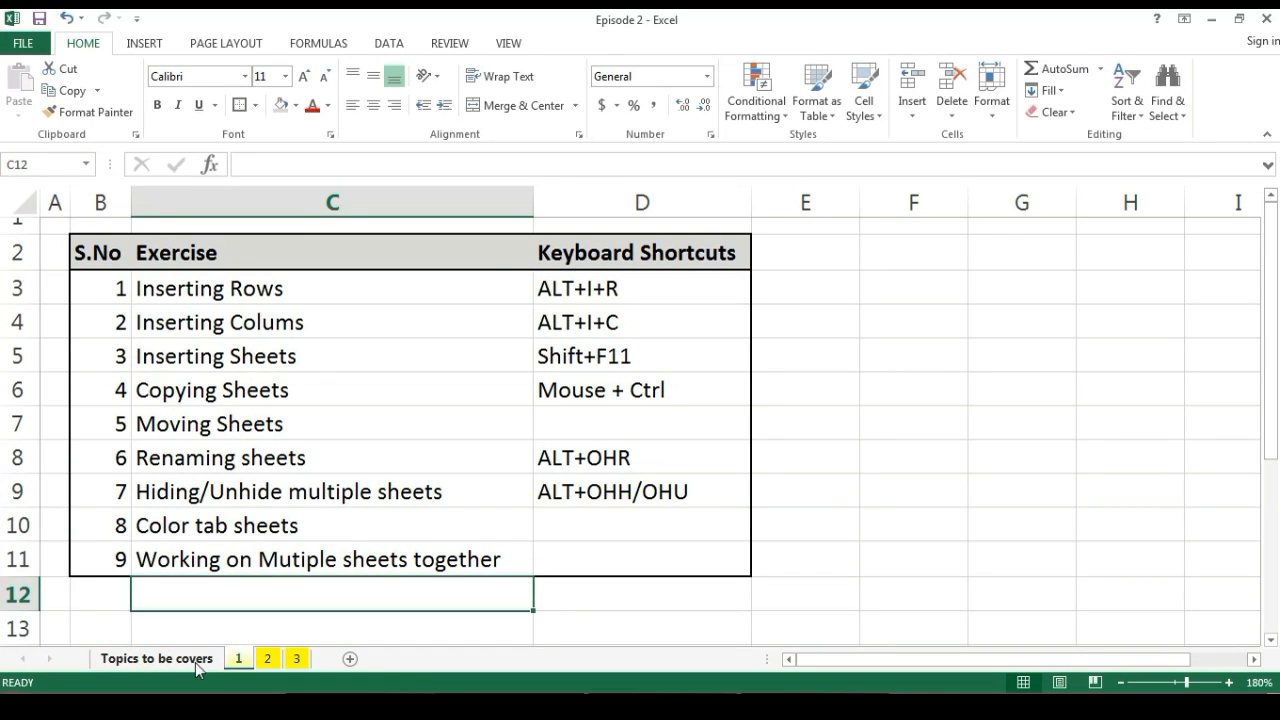
# - Switch to sheet 3 and select the empty shortcut cell D7 beside Moving Sheets
pyautogui.hotkey('ctrl', 'pagedown')
pyautogui.hotkey('ctrl', 'pagedown')
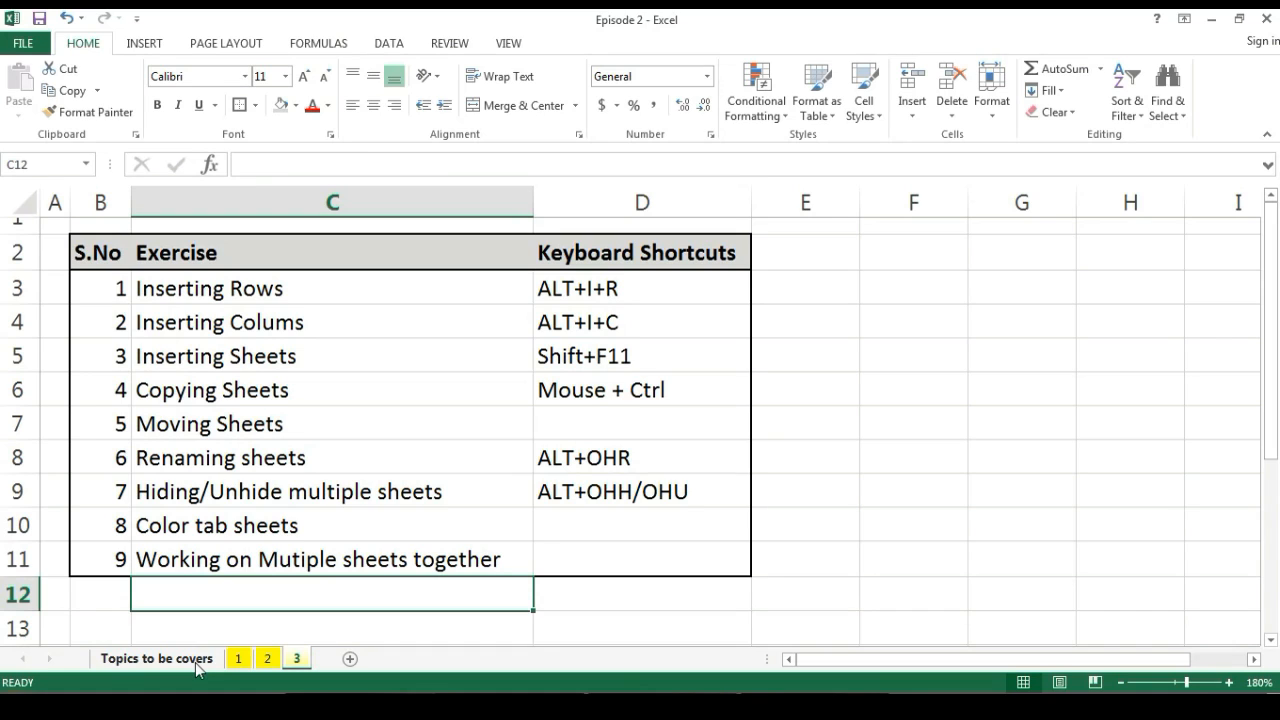
pyautogui.press('Up')
pyautogui.press('Up')
pyautogui.press('Up')
pyautogui.press('Up')
pyautogui.press('Up')
pyautogui.press('Up')
pyautogui.press('Up')
pyautogui.press('Up')
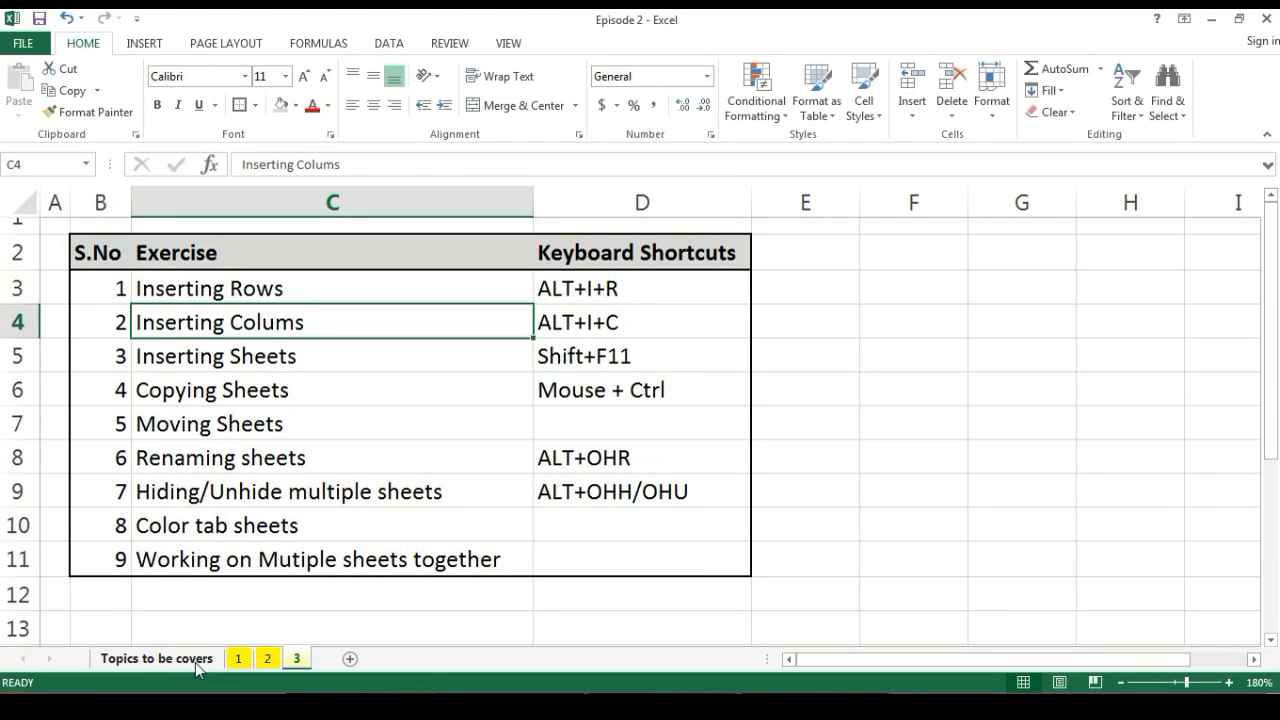
pyautogui.press('Down')
pyautogui.press('Down')
pyautogui.press('Down')
pyautogui.press('Down')
pyautogui.press('Up')
pyautogui.press('Right')
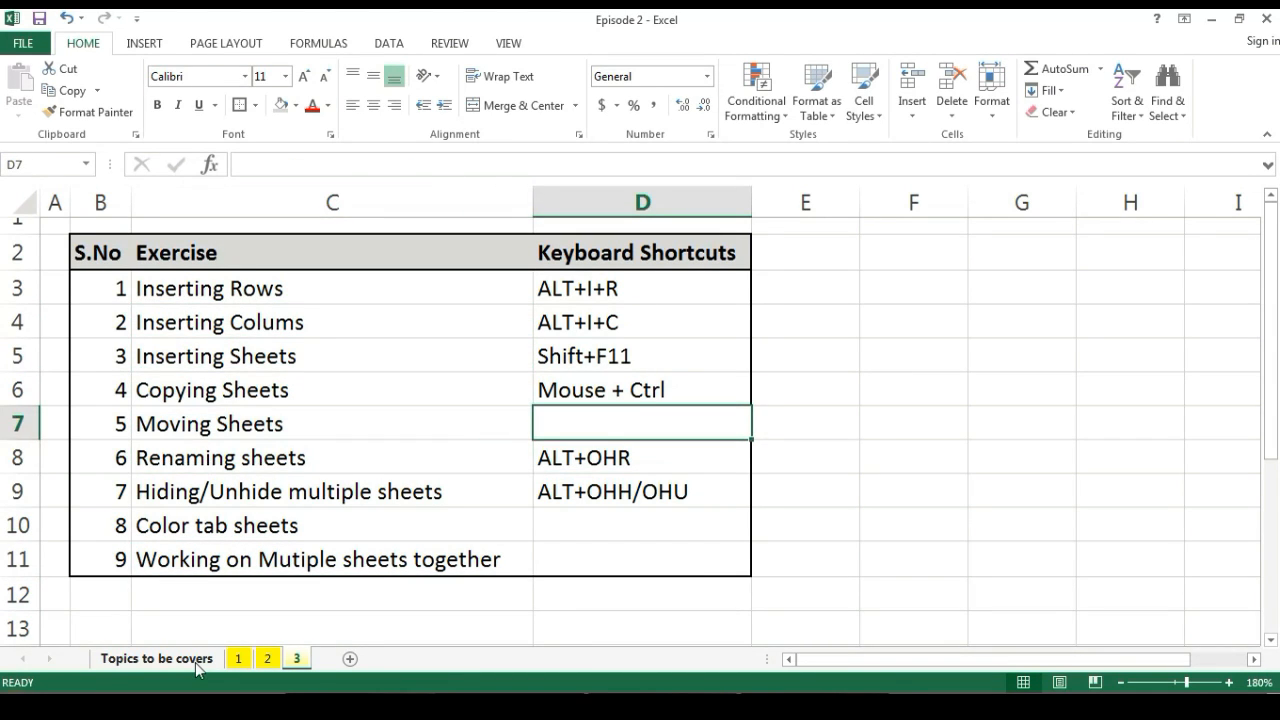
# - Go back to sheet 1 and enter the person's first name in cell D7, beside Moving Sheets
pyautogui.hotkey('ctrl', 'pageup')
pyautogui.hotkey('ctrl', 'pageup')
pyautogui.press('Right')
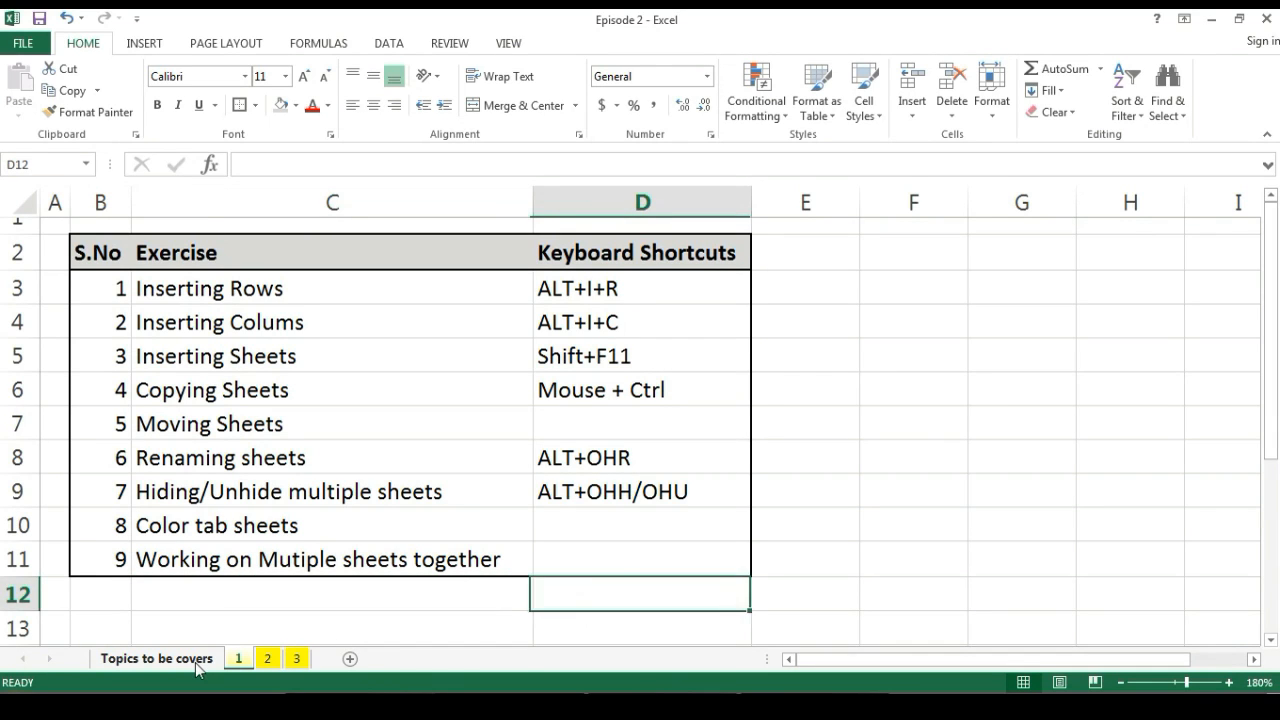
pyautogui.press('Up')
pyautogui.press('Up')
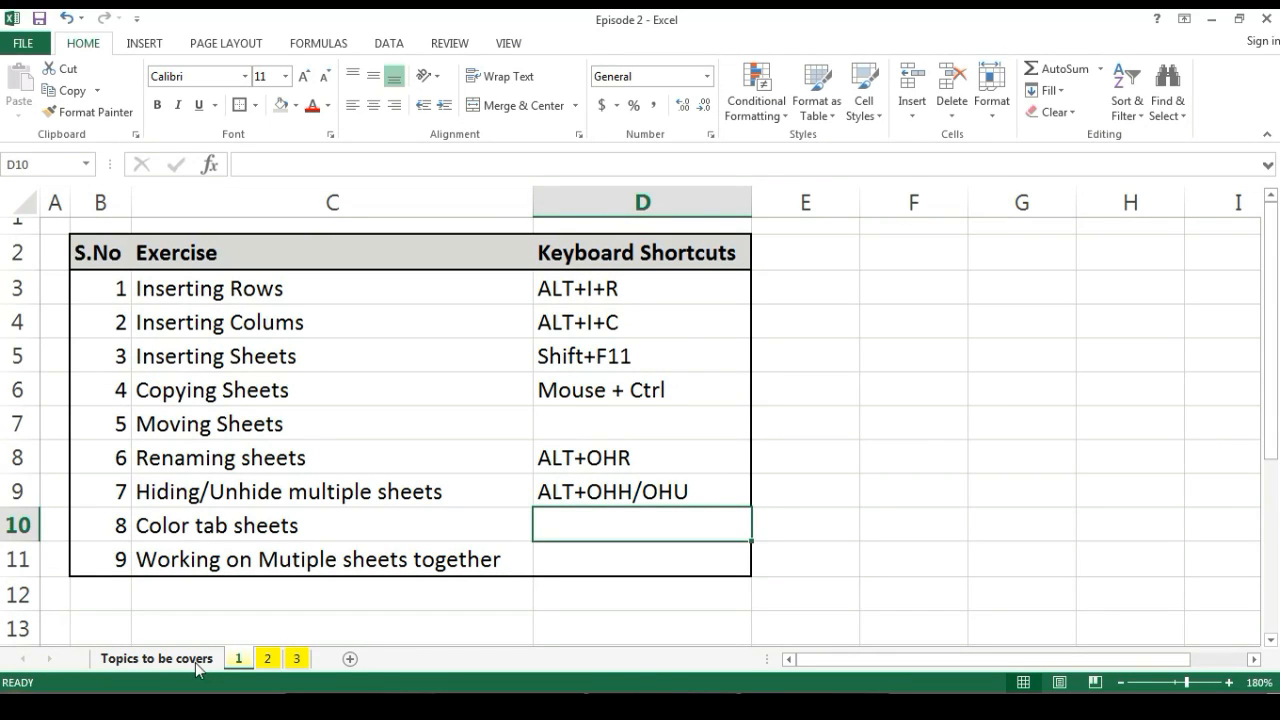
pyautogui.press('Up')
pyautogui.press('Up')
pyautogui.press('Up')
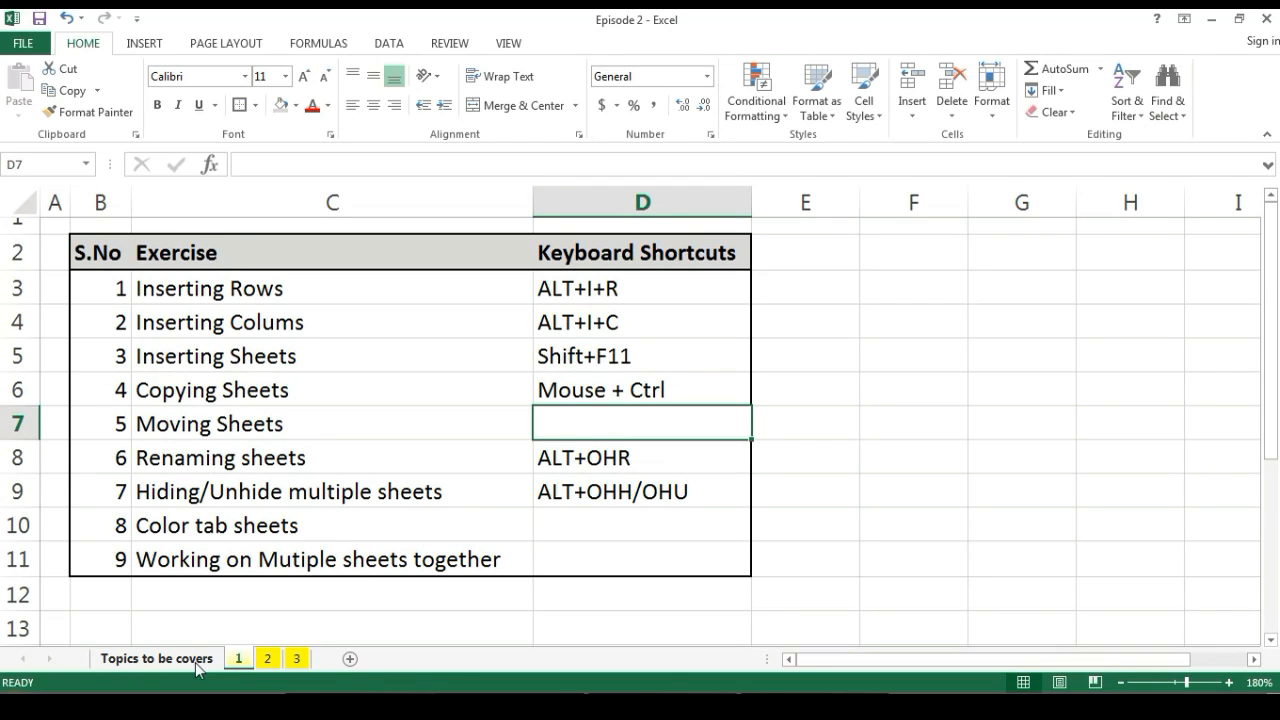
pyautogui.write('Ankit')
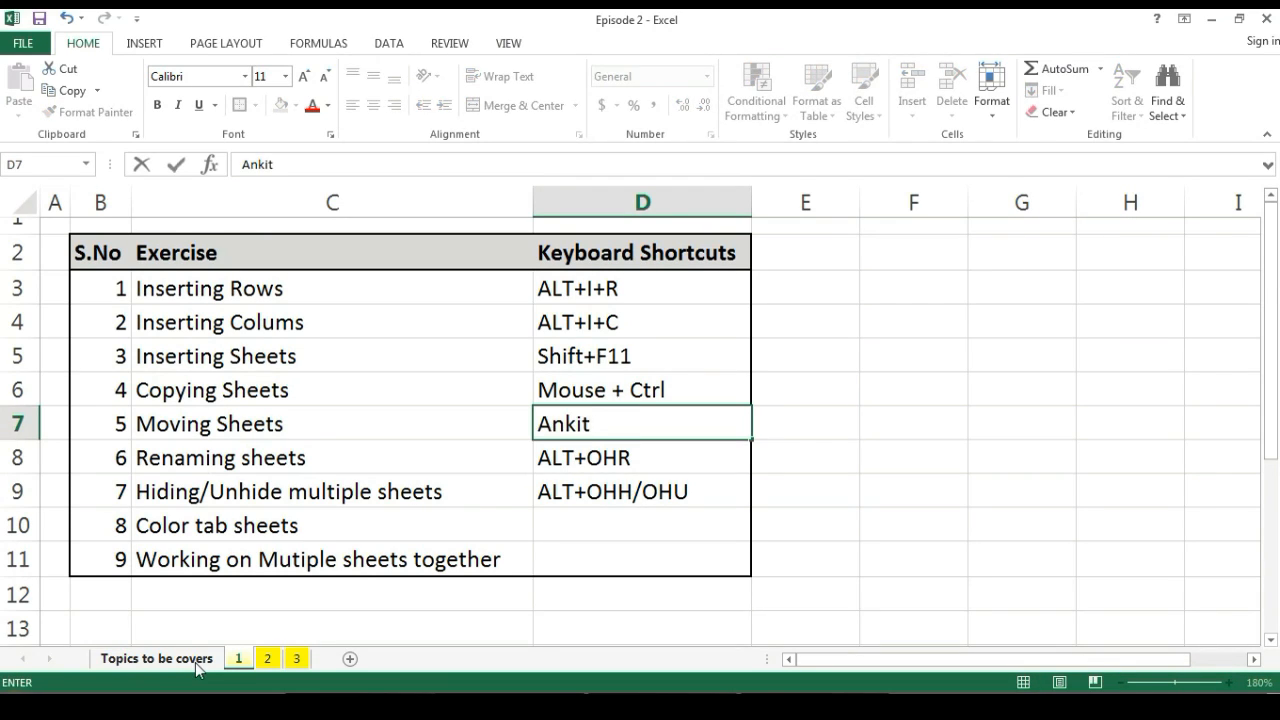
pyautogui.press('Return')
# - Enter the same first name in cell D7 of sheet 2
pyautogui.hotkey('ctrl', 'pagedown')
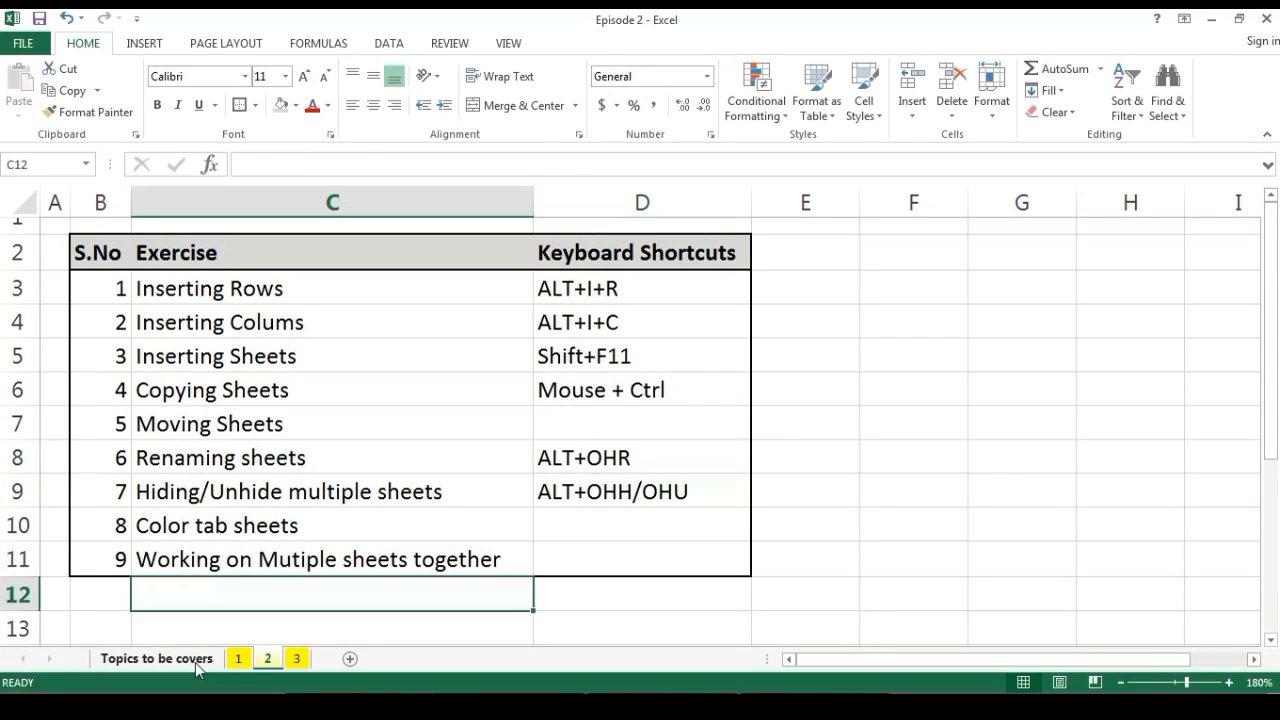
pyautogui.press('Up')
pyautogui.press('Right')
pyautogui.press('Up')
pyautogui.press('Up')
pyautogui.press('Up')
pyautogui.press('Up')
pyautogui.write('An')
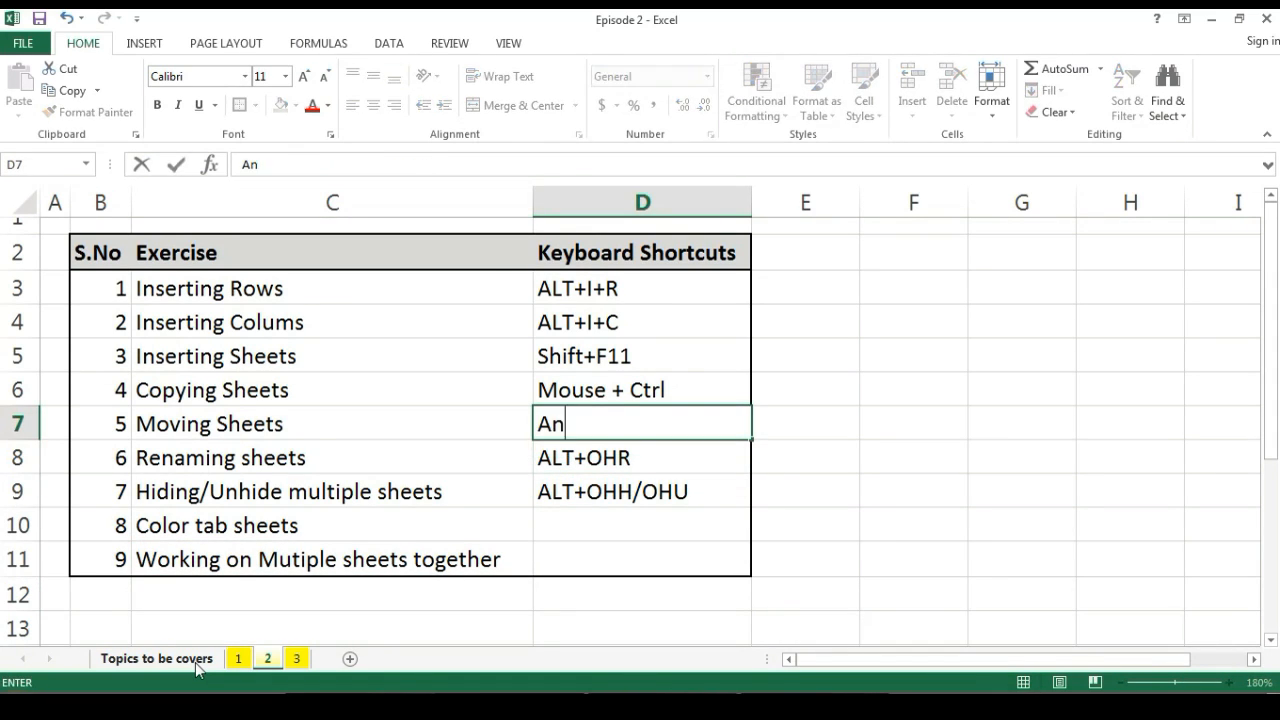
pyautogui.write('kit')
pyautogui.press('Return')
# - Switch to sheet 3 and enter the same first name in cell D7, beside Moving Sheets
pyautogui.hotkey('ctrl', 'pagedown')
pyautogui.press('Up')
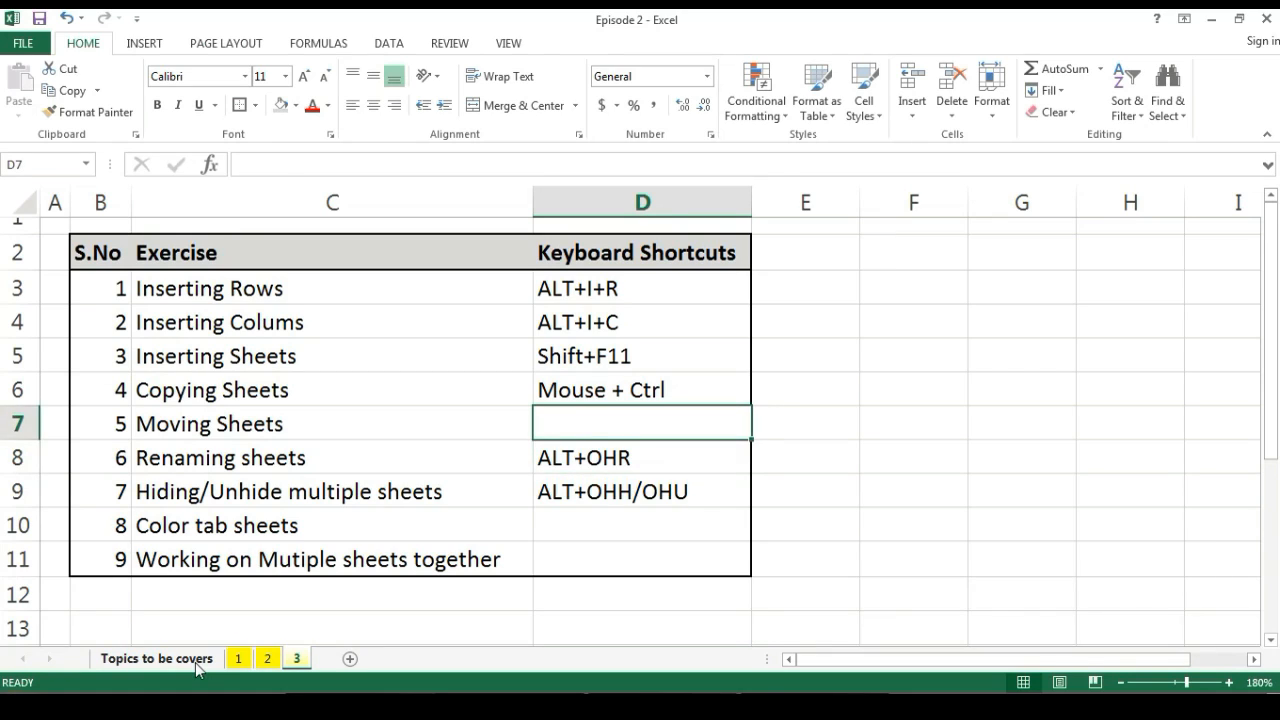
pyautogui.write('Ankit')
pyautogui.press('Return')
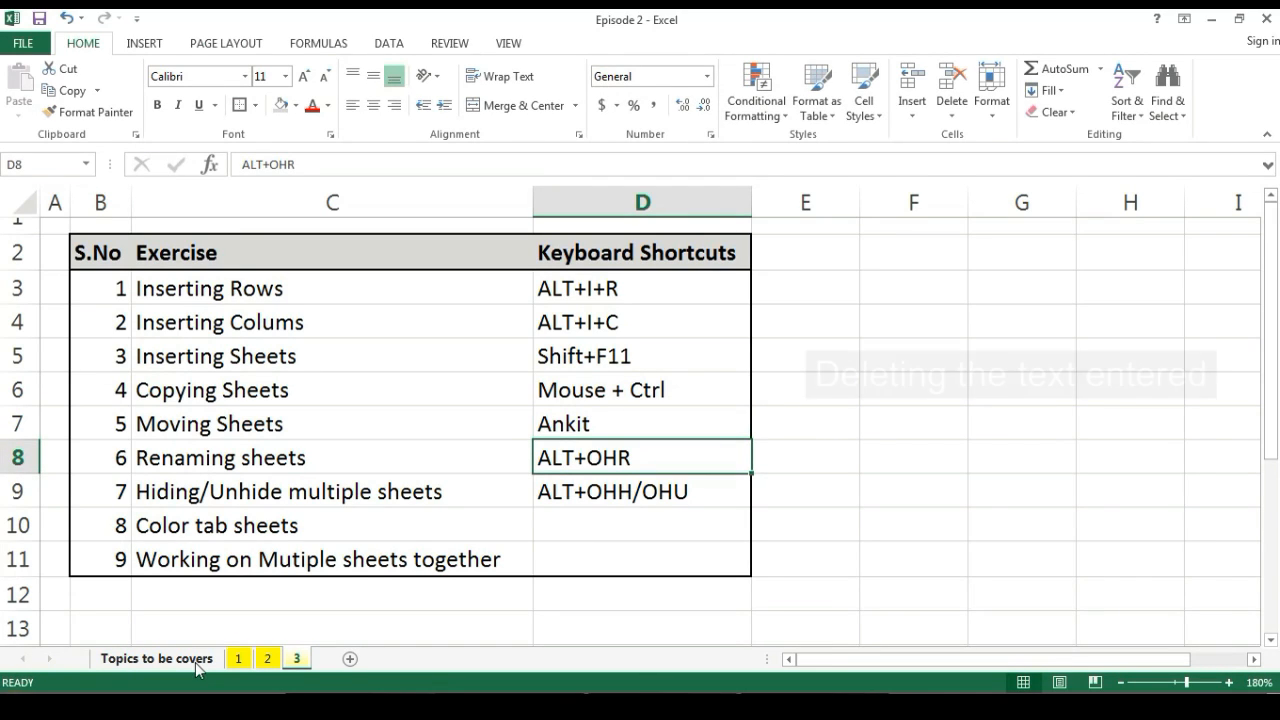
# - Delete the first name from cell D7 on sheets 3, 2 and 1, one sheet at a time
pyautogui.press('Up')
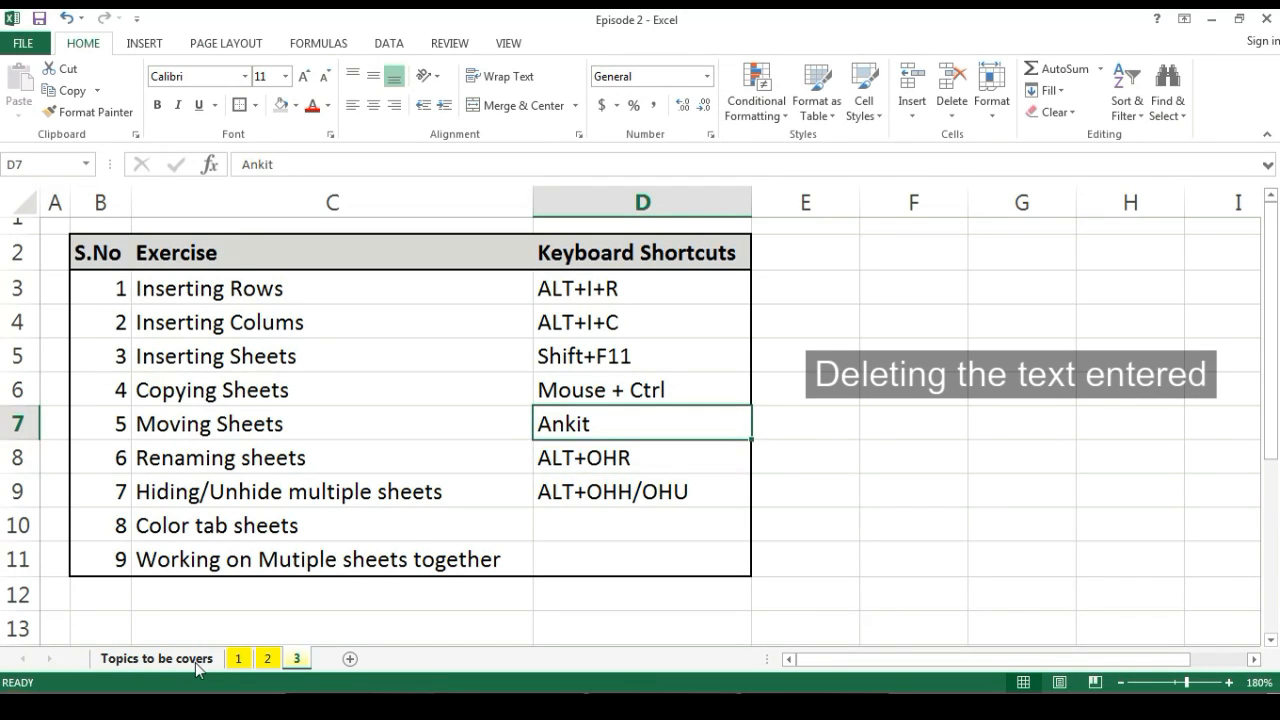
pyautogui.press('Delete')
pyautogui.hotkey('ctrl', 'pageup')
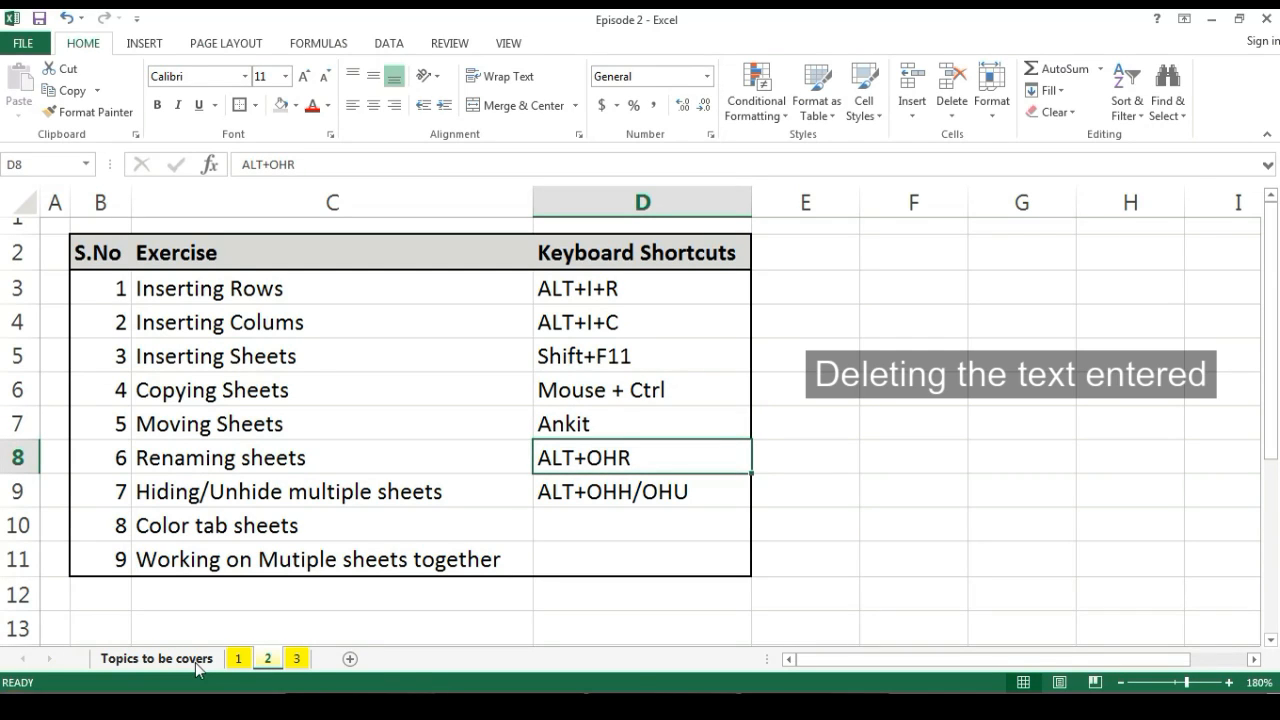
pyautogui.press('Up')
pyautogui.press('Delete')
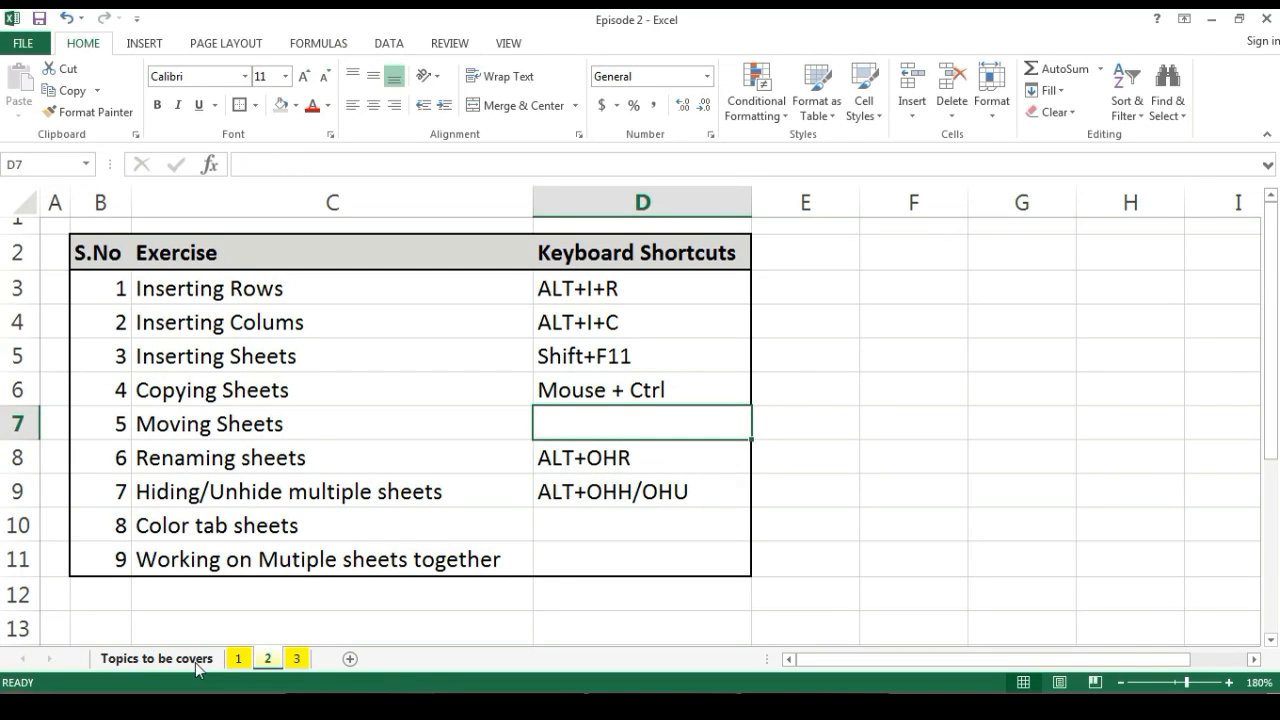
pyautogui.hotkey('ctrl', 'pageup')
pyautogui.press('Up')
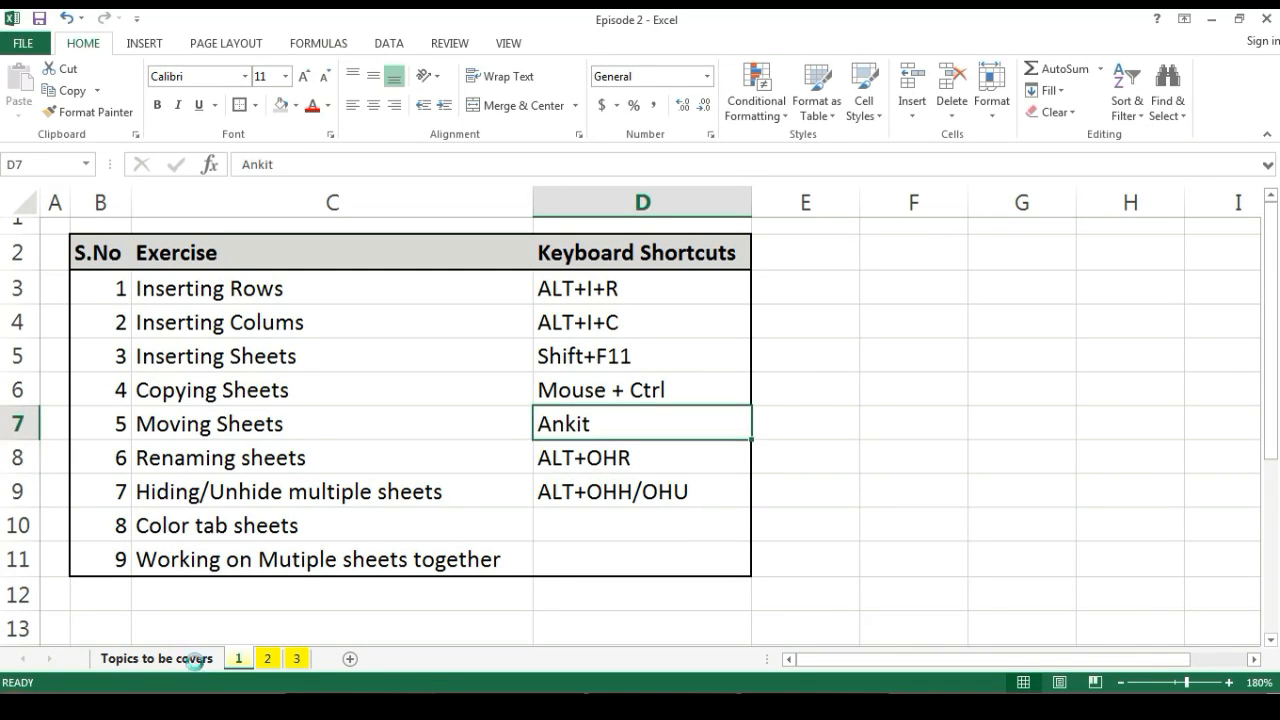
pyautogui.press('Delete')
# - Try inserting a blank row above the Moving Sheets row on sheet 1, and undo the insertion
pyautogui.hotkey('shift', 'space')
pyautogui.hotkey('alt', 'i')
pyautogui.press('r')
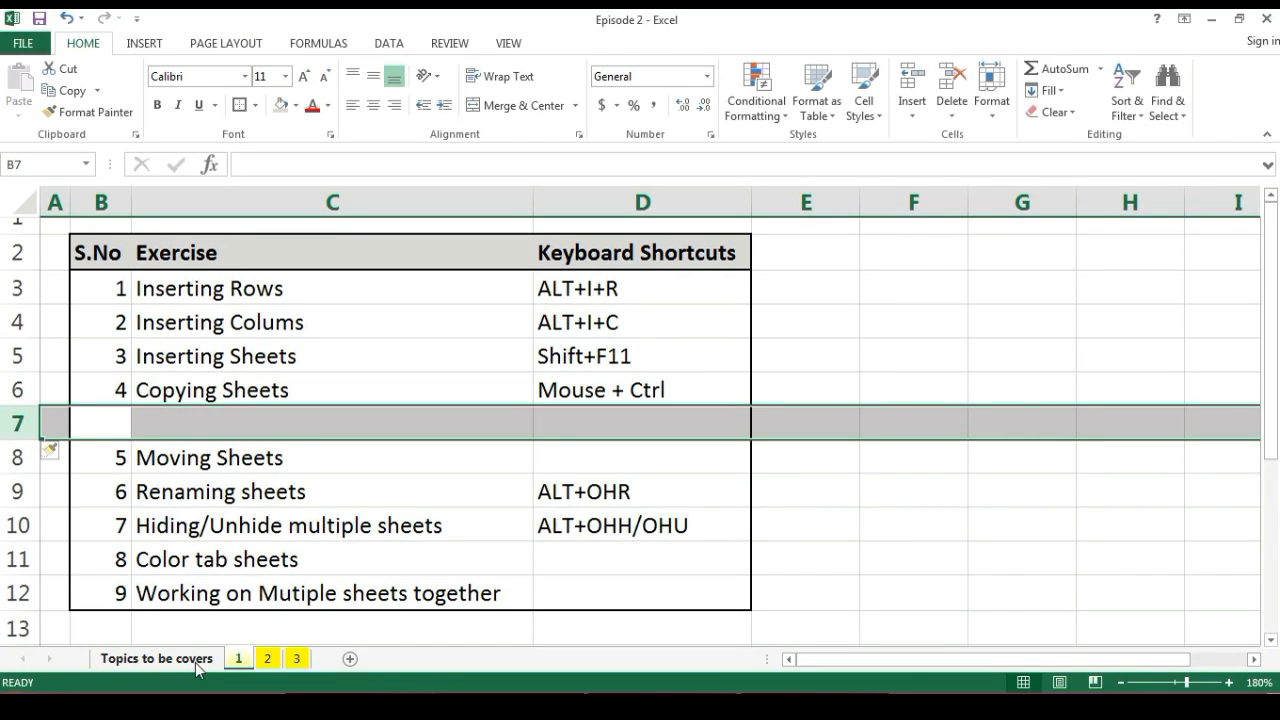
pyautogui.hotkey('ctrl', 'z')
pyautogui.press('Right')
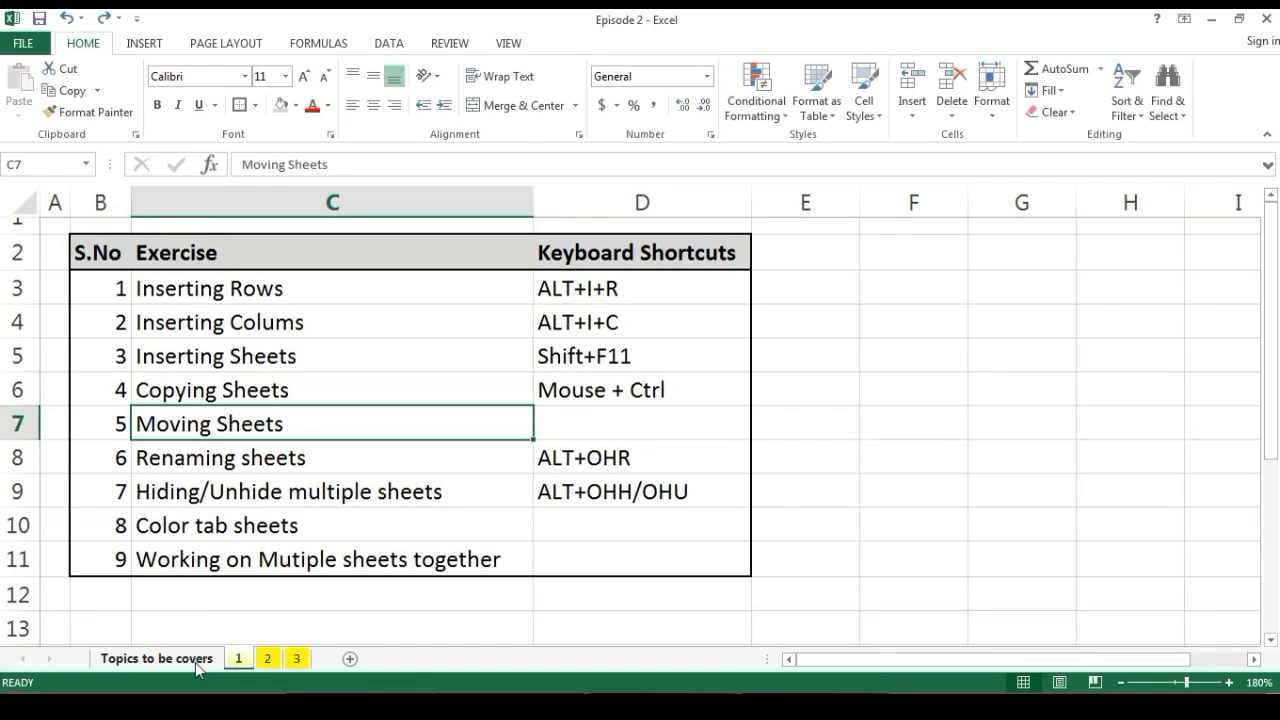
pyautogui.press('Up')
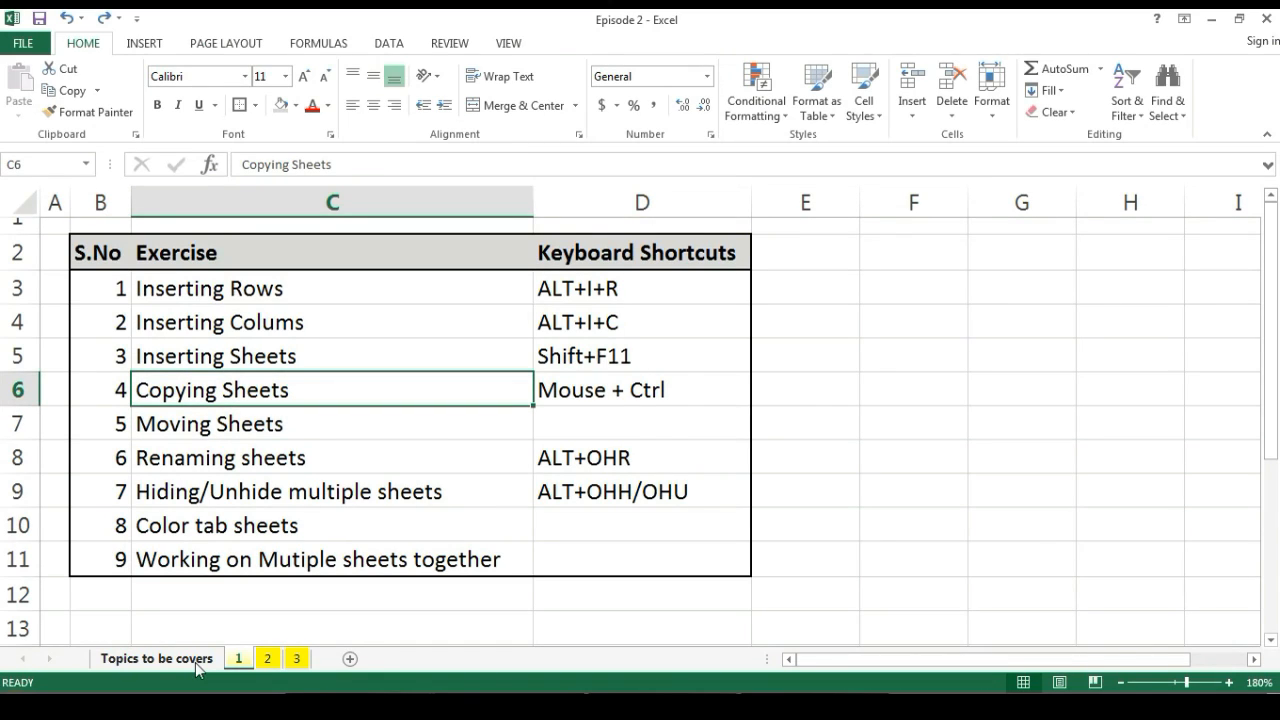
# - Group sheets 1, 2 and 3 and enter the person's first name in cell D7, beside Moving Sheets, on all of them at once
pyautogui.moveTo(195, 662); pyautogui.dragTo(298, 660)
pyautogui.keyDown('shift'); pyautogui.click(298, 660); pyautogui.keyUp('shift')
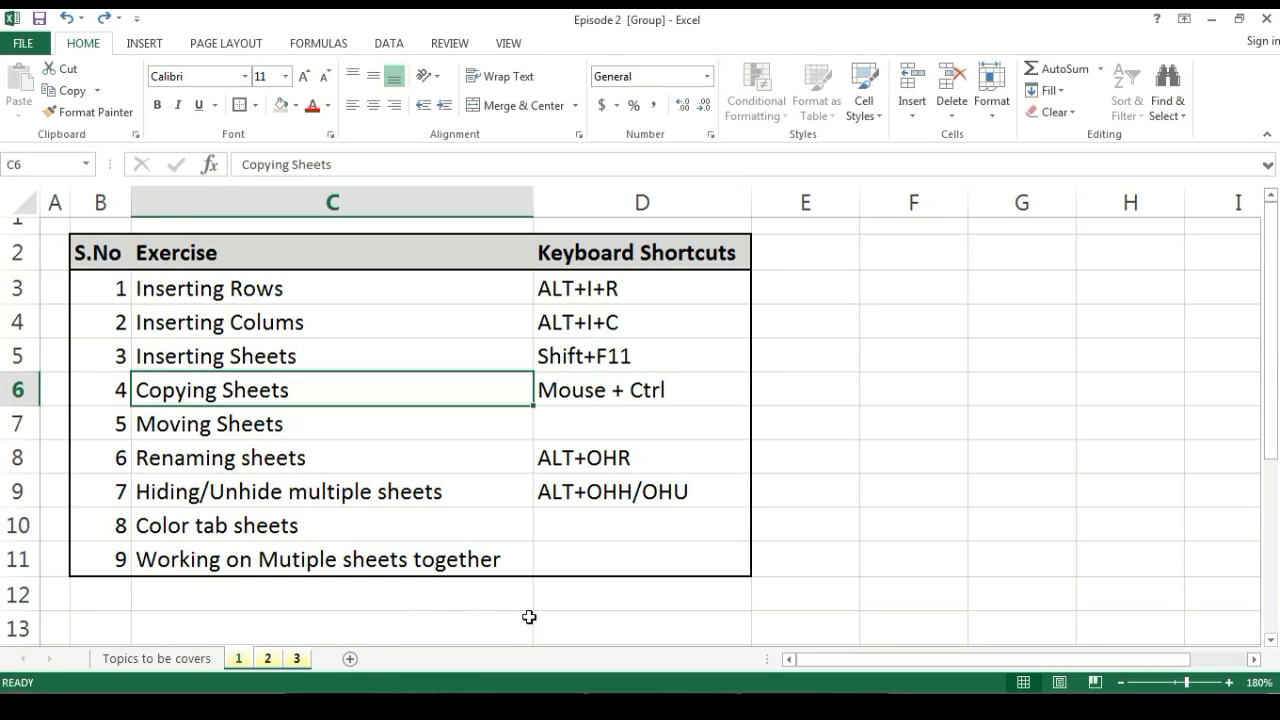
pyautogui.click(594, 423)
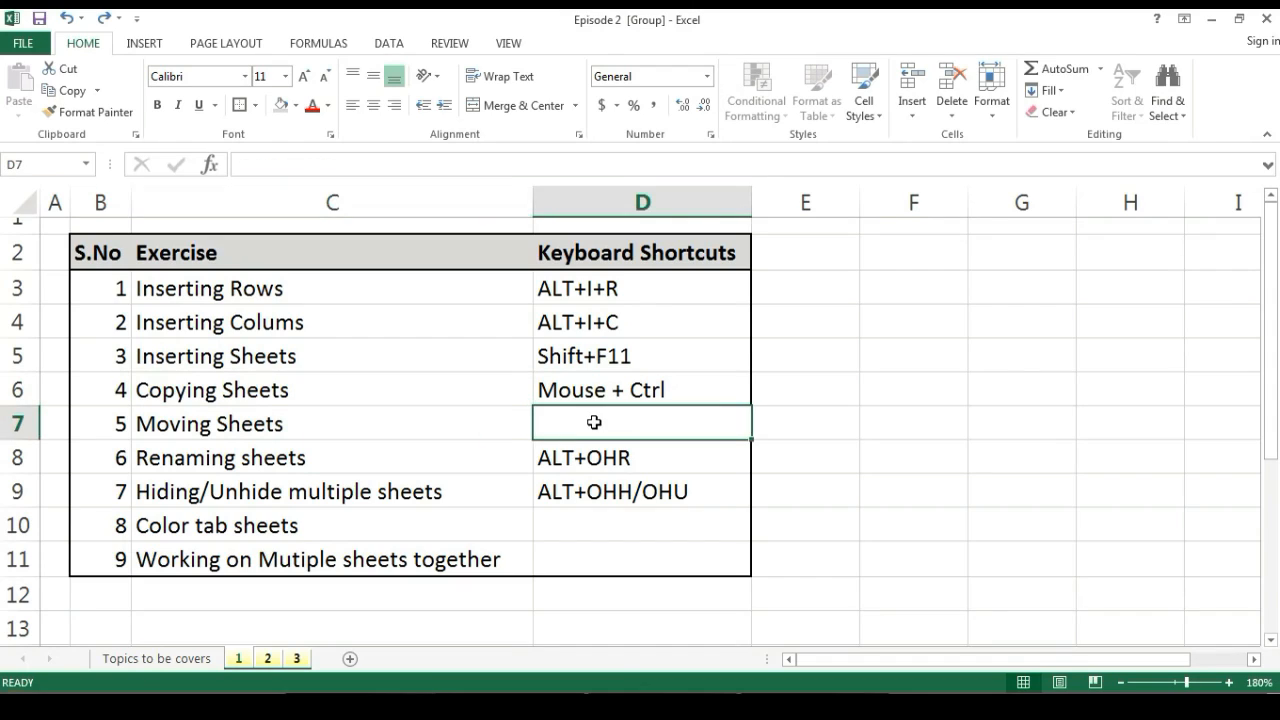
pyautogui.doubleClick(594, 423)
pyautogui.press('Escape')
pyautogui.doubleClick(594, 423)
pyautogui.press('Escape')
pyautogui.write('Ankit')
pyautogui.press('Return')
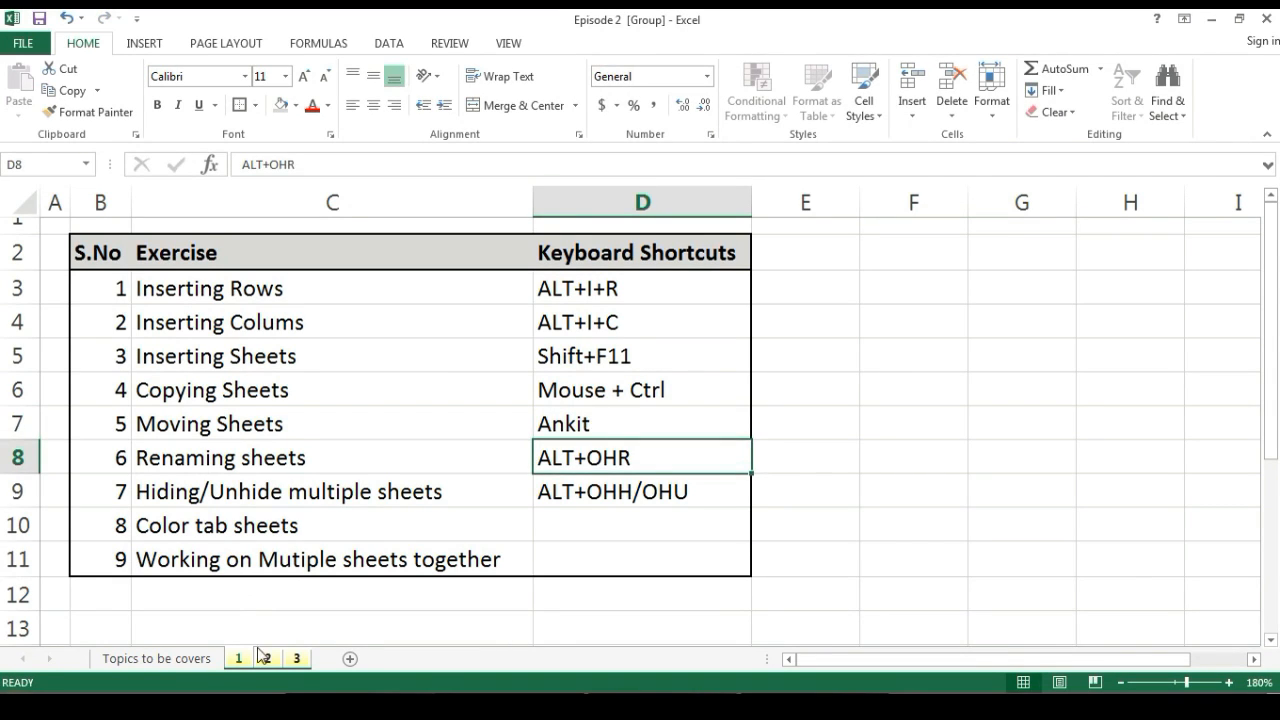
# - Ungroup the sheets by switching to Topics to be covers, and check cell D7 on sheets 1, 2 and 3
pyautogui.click(190, 662)
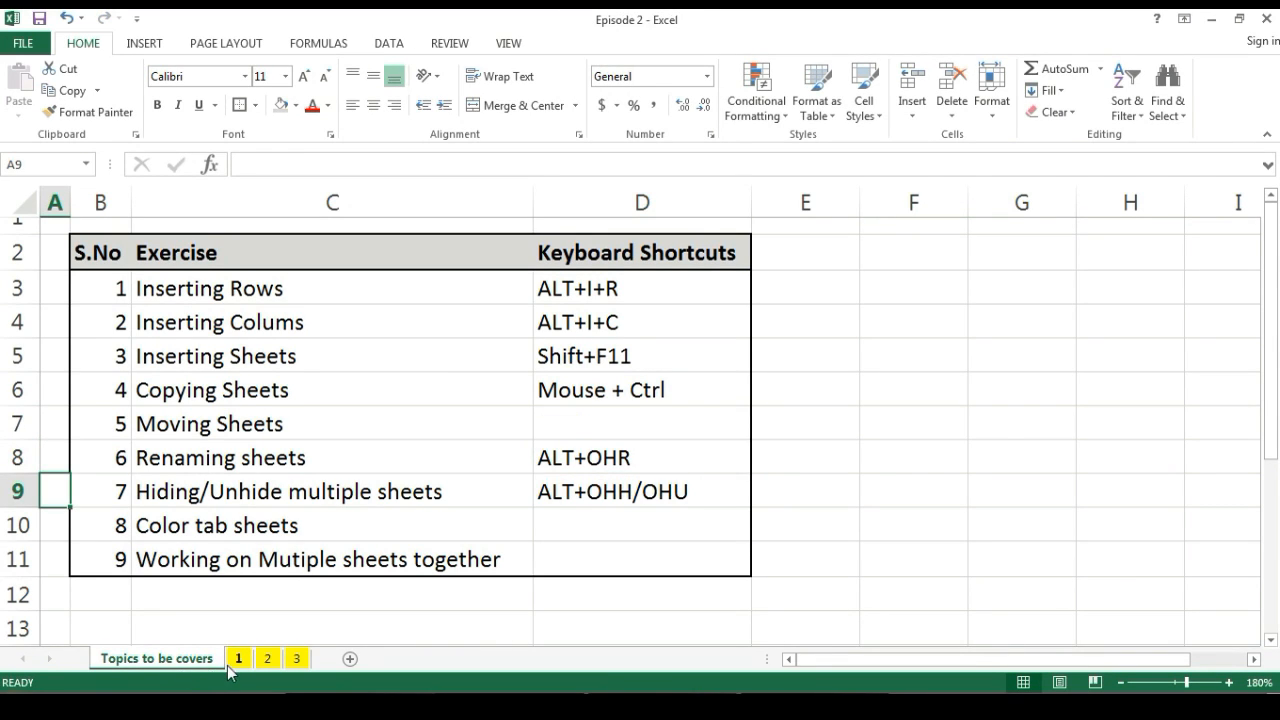
pyautogui.click(233, 664)
pyautogui.click(265, 665)
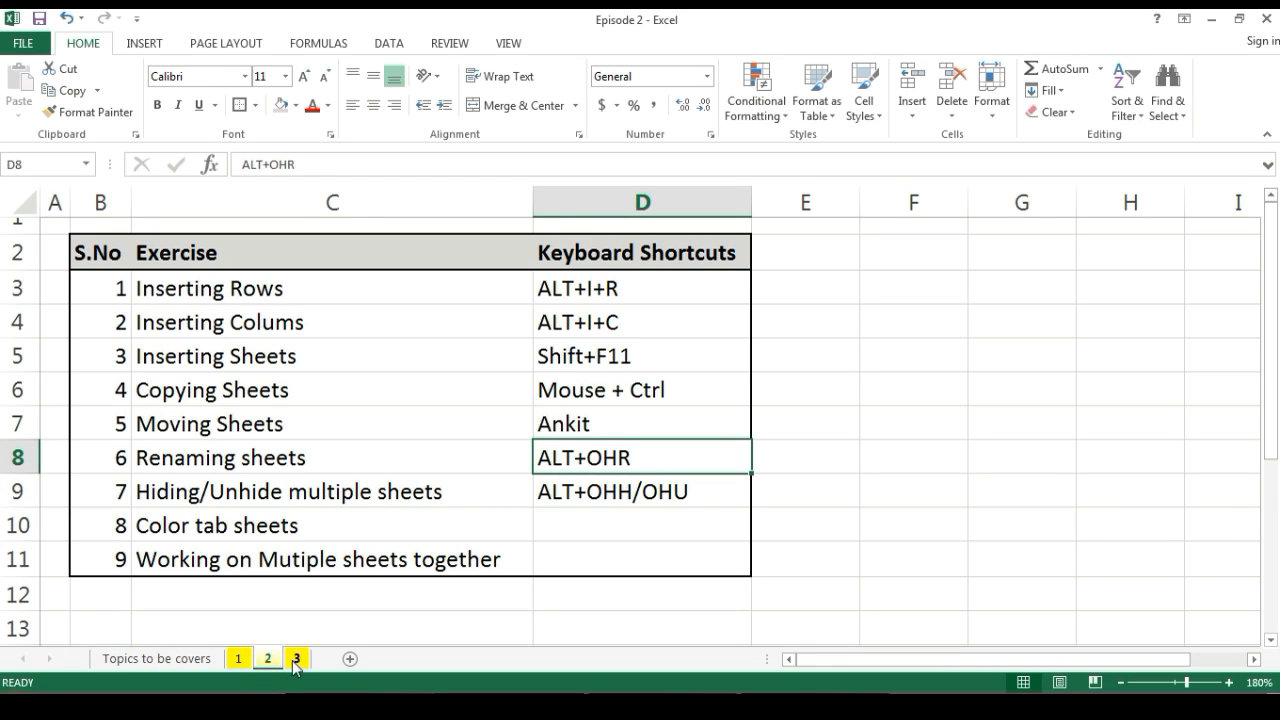
pyautogui.click(295, 660)
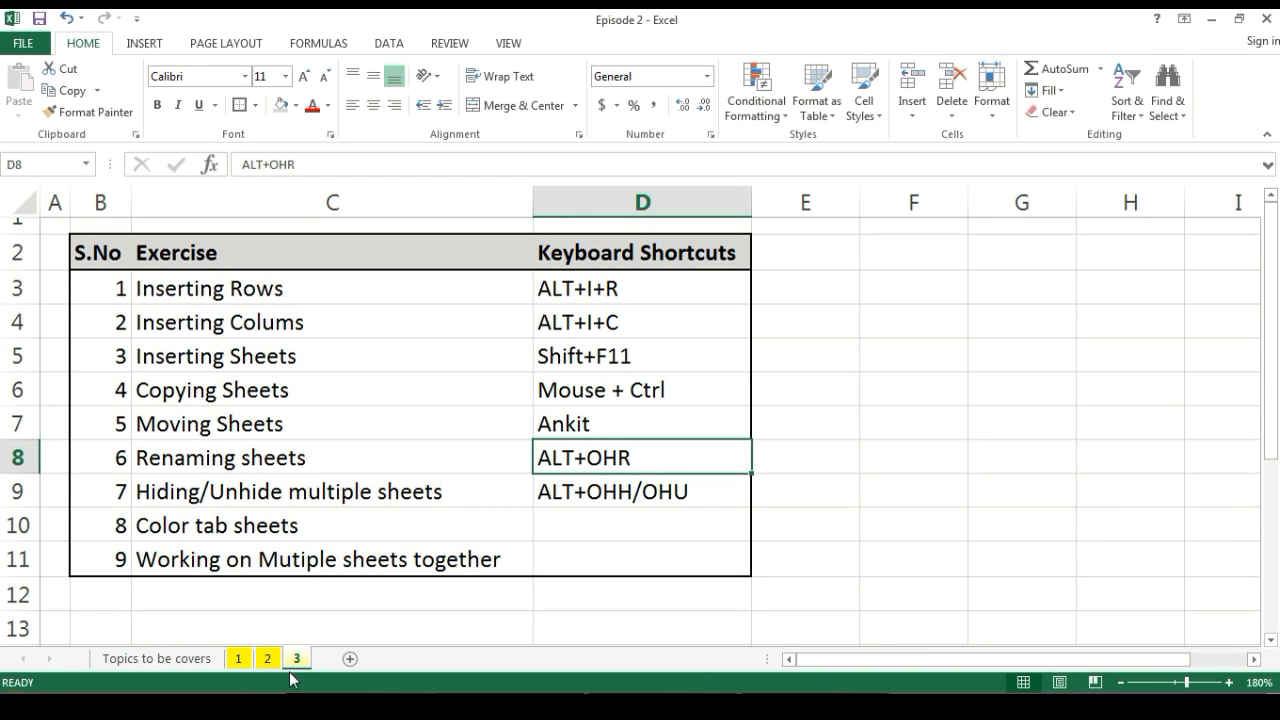